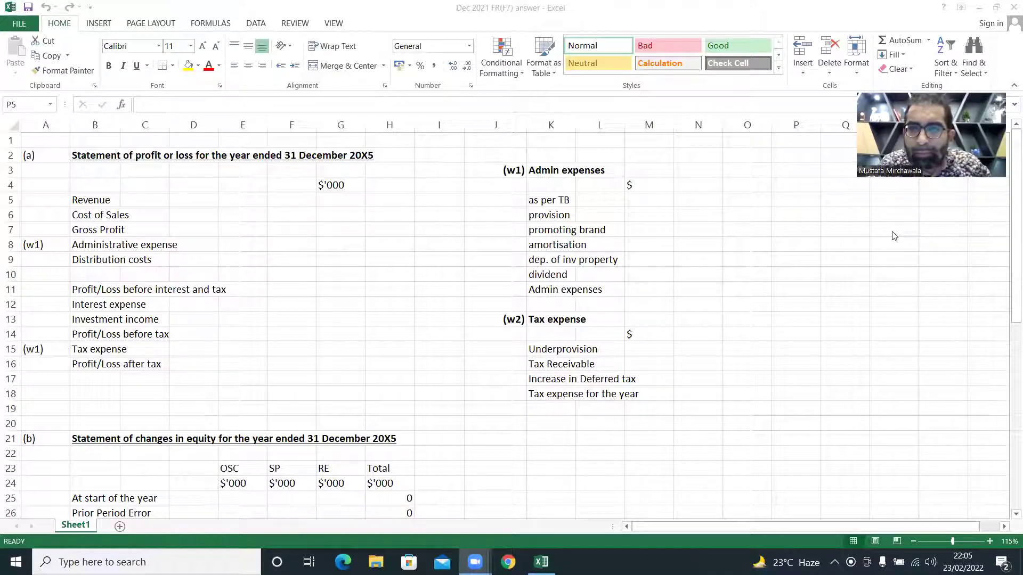
Enter the first four admin expenses figures in P5:P8: TB amount 10900, provision 1400, promoting brand 1300 and amortisation 100
key(alt+Tab)
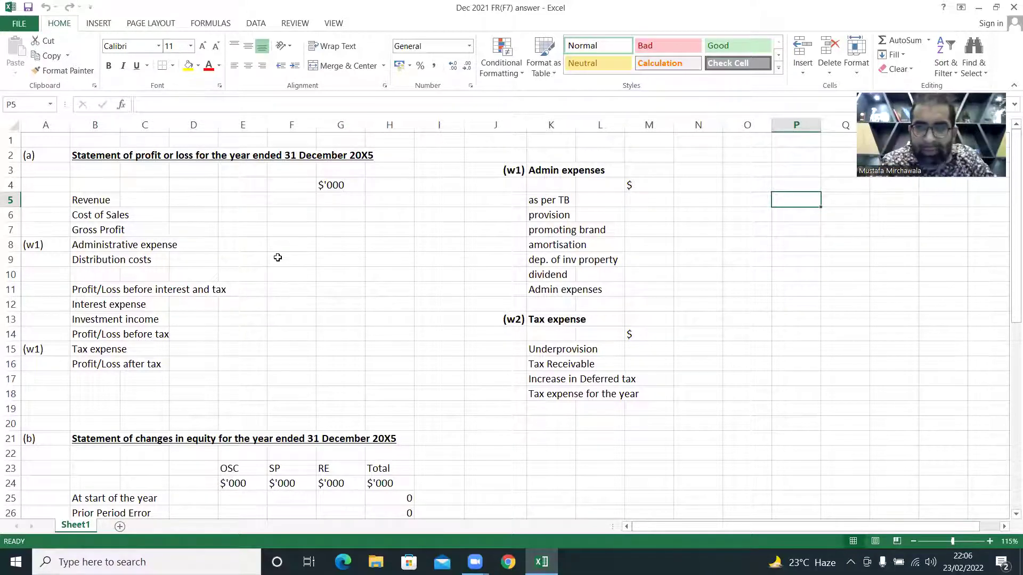
text(10900)
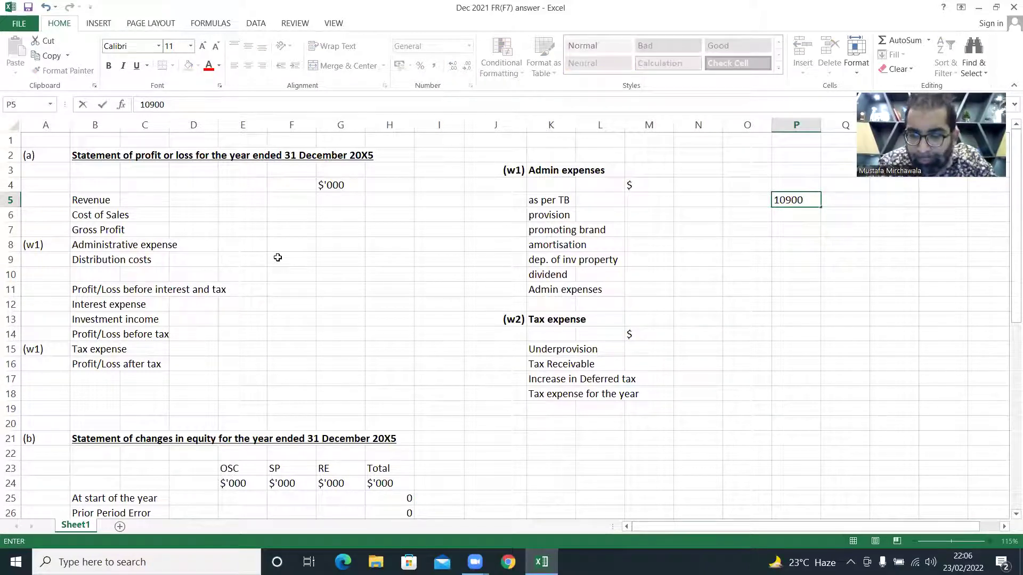
key(Return)
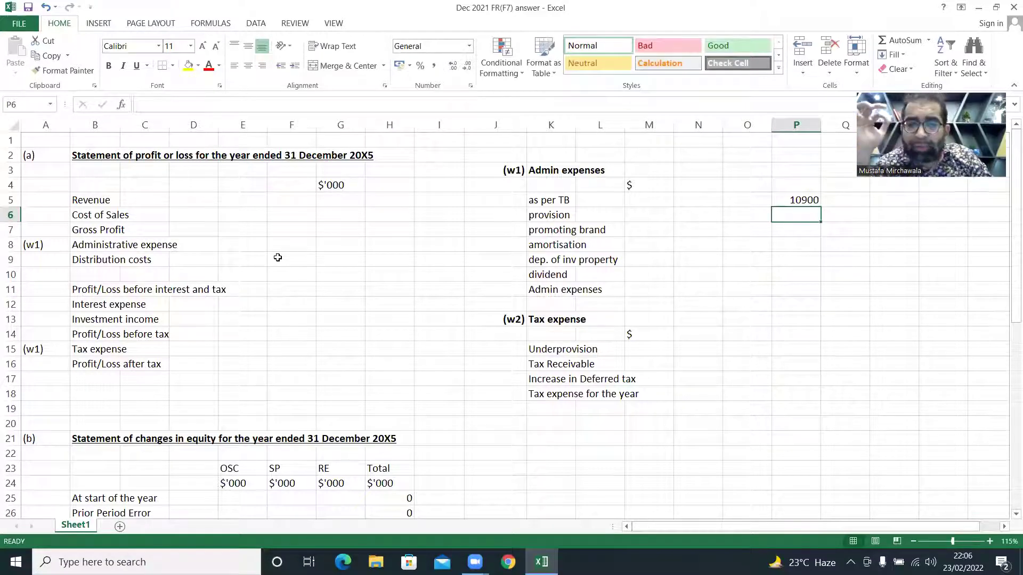
text(1400)
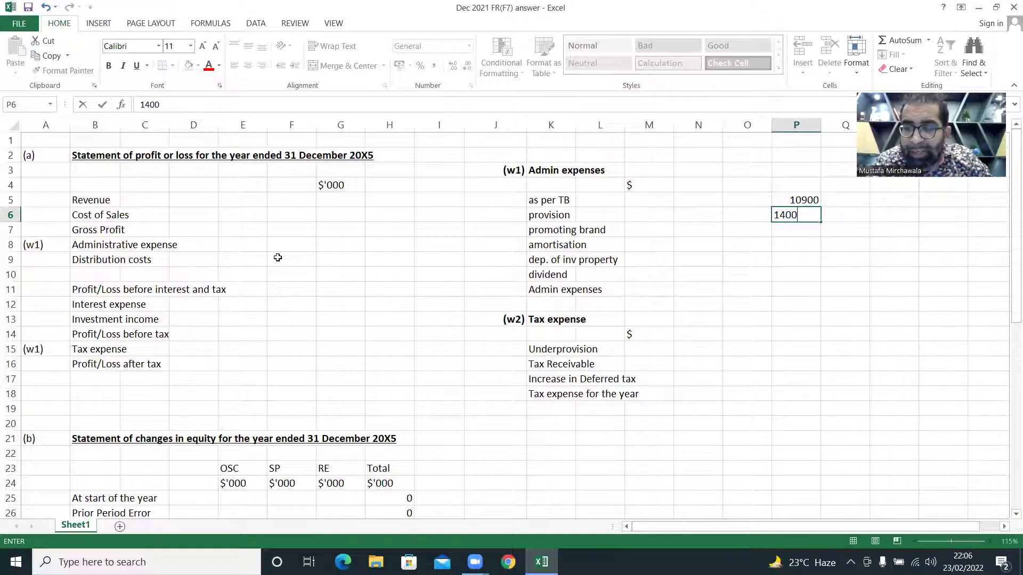
key(Return)
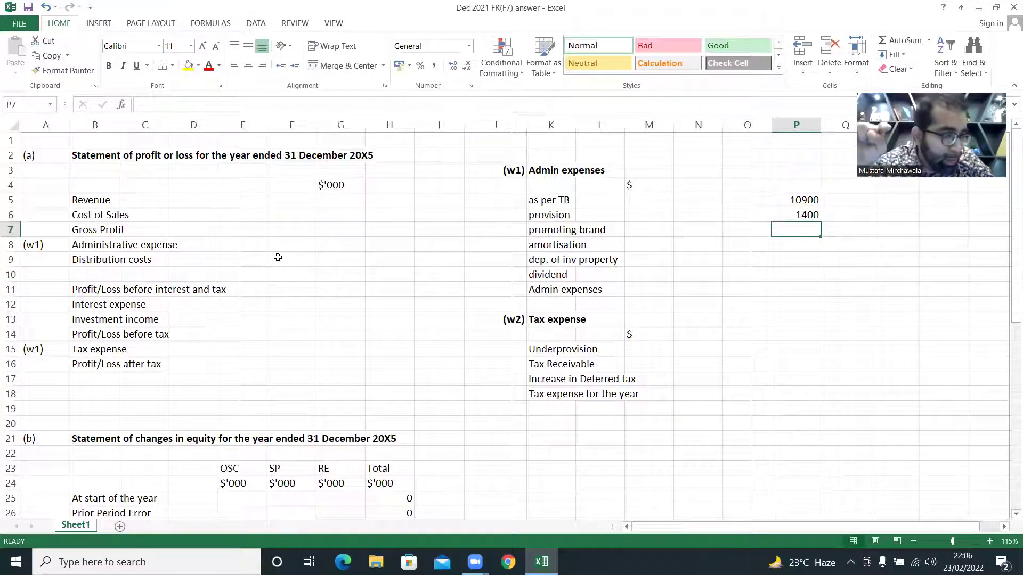
text(1300)
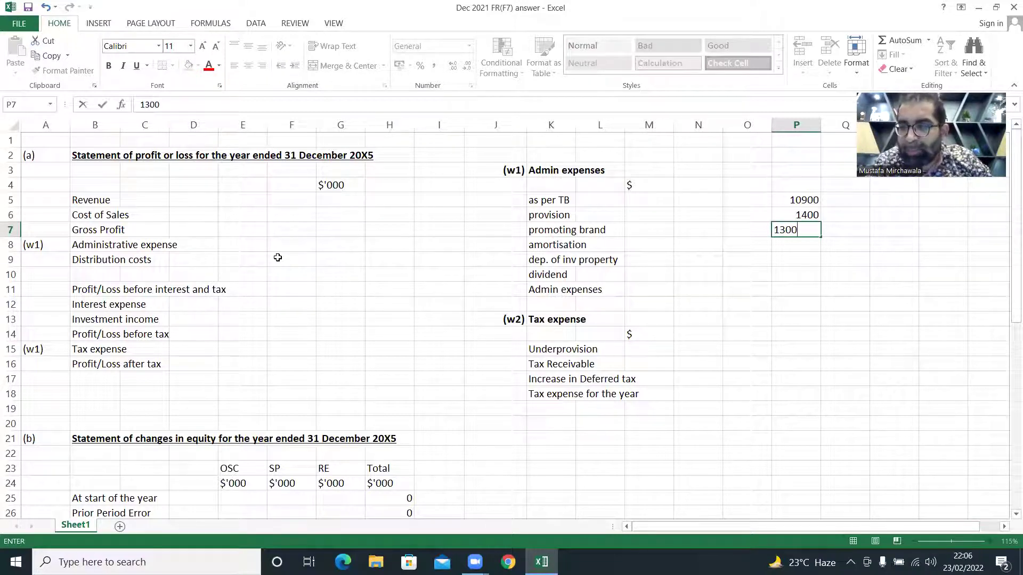
key(Return)
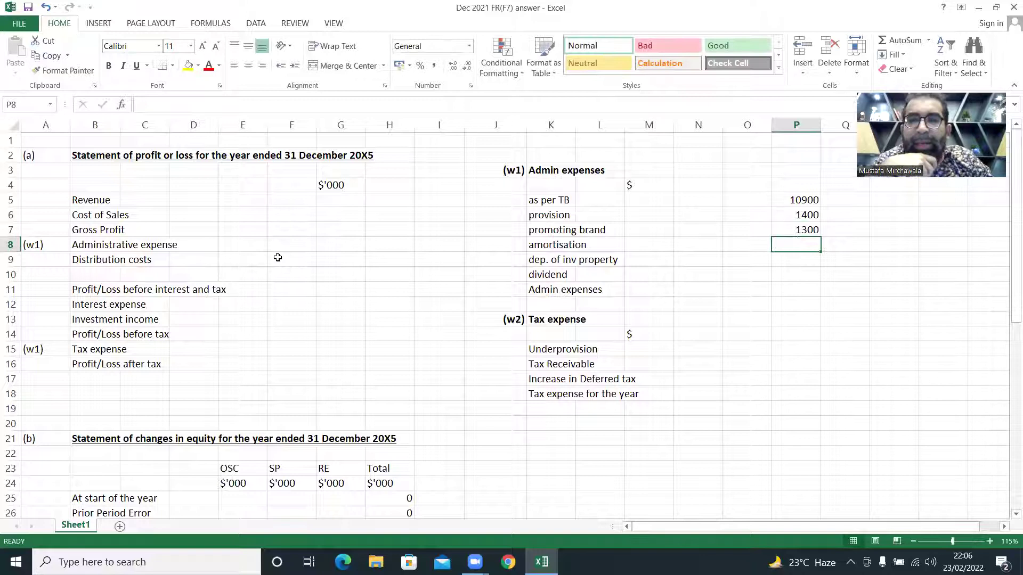
text(100)
key(Return)
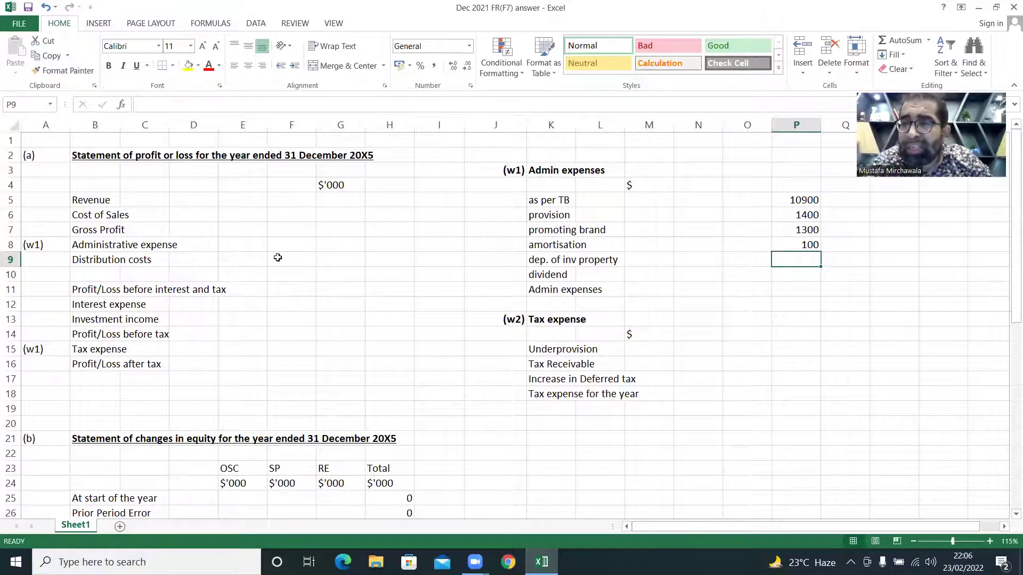
Enter -1000 for investment property depreciation in P9 and -3000 for dividend in P10, and total the admin expenses in P11 with a SUM of P5:P10
text(-1000)
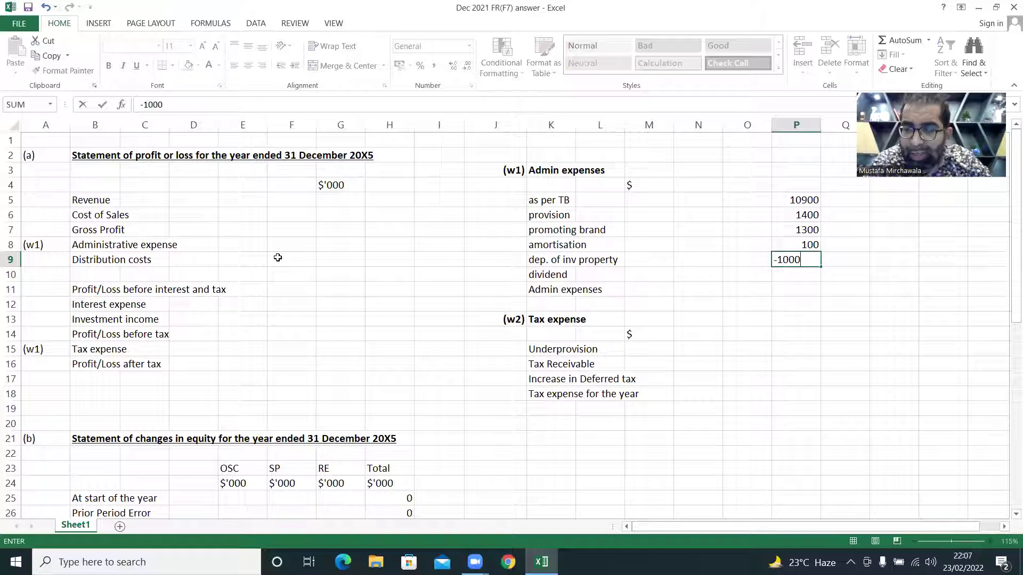
key(Return)
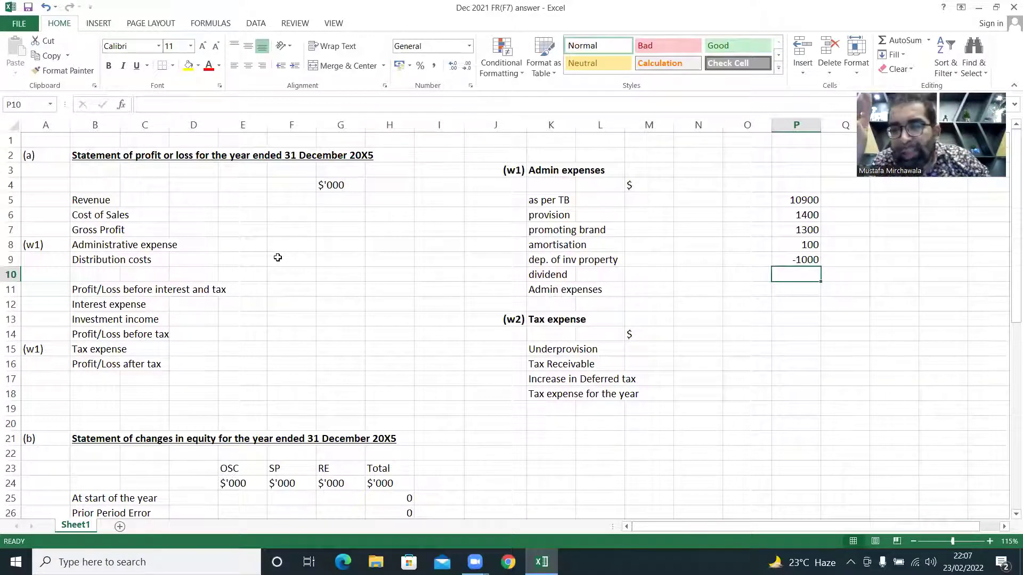
text(-)
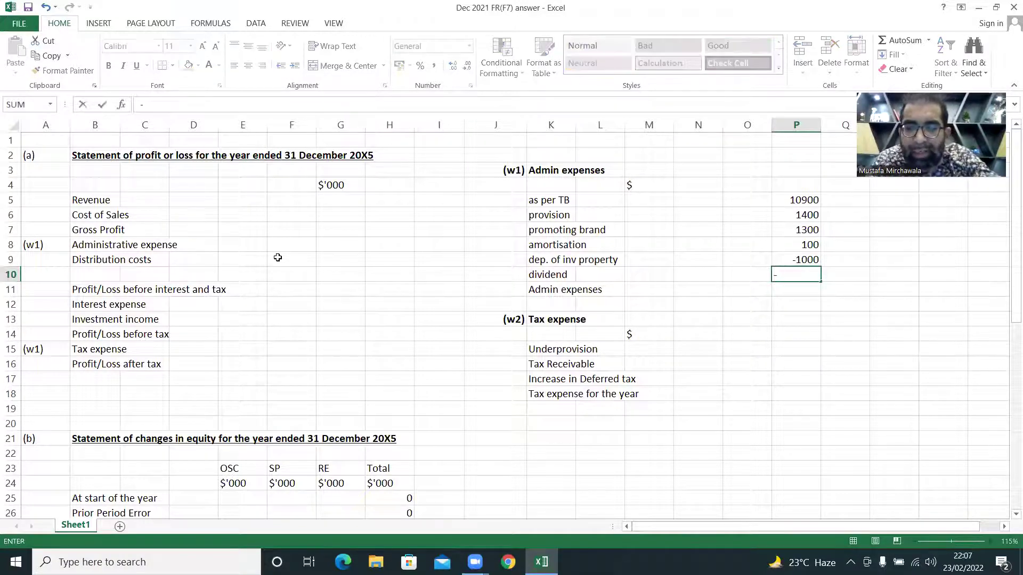
text(300)
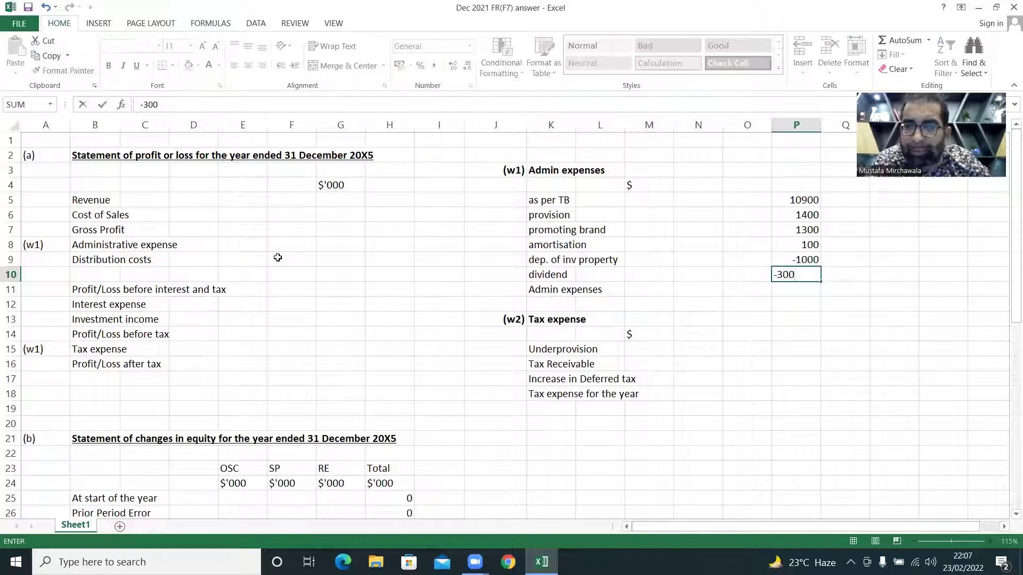
text(0)
key(Return)
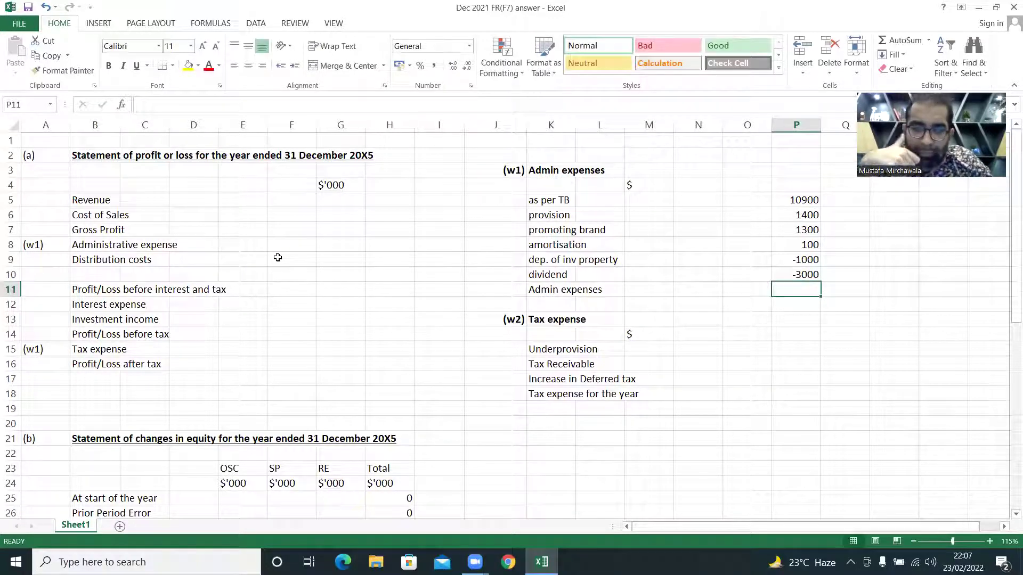
key(alt+equal)
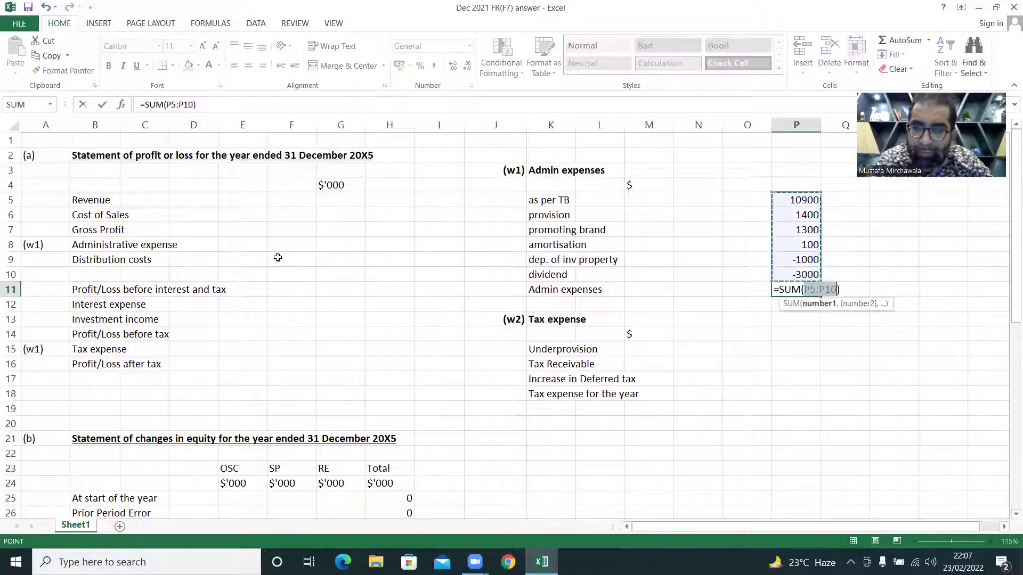
key(Return)
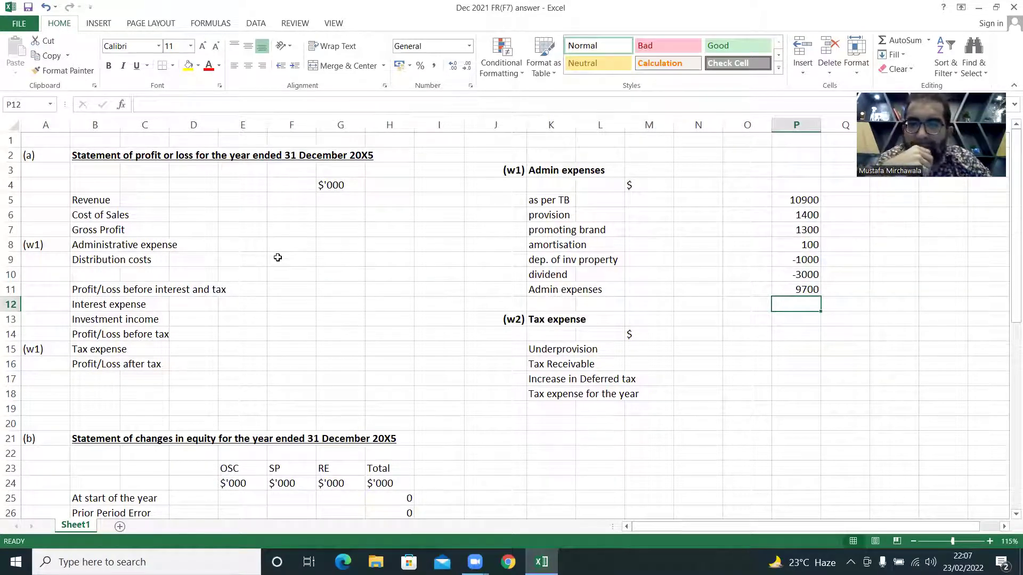
In the tax expense working, enter 140 for the underprovision in P15 and -1200 for the tax receivable in P16
key(Down)
key(Down)
key(Down)
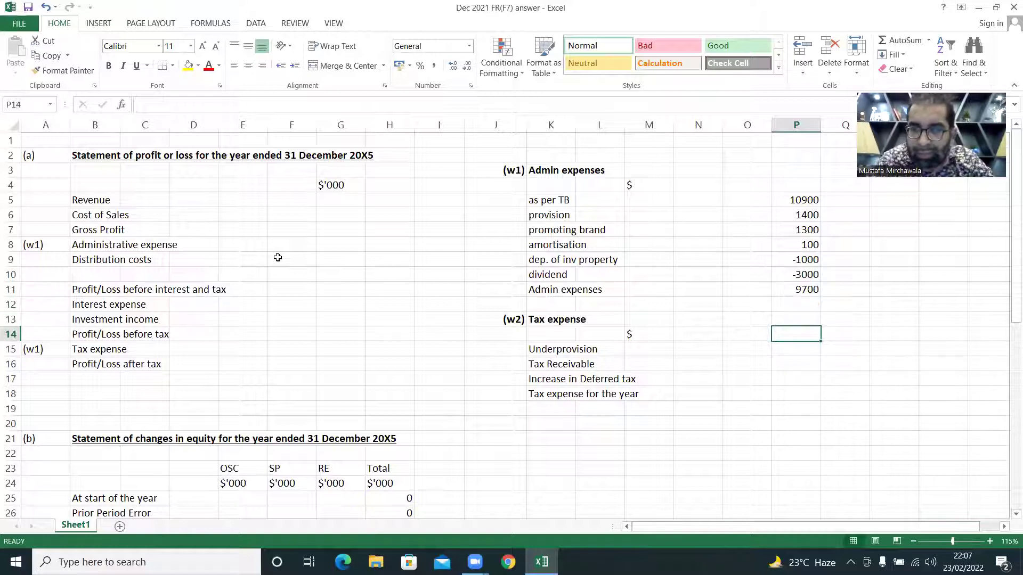
key(Left)
key(Right)
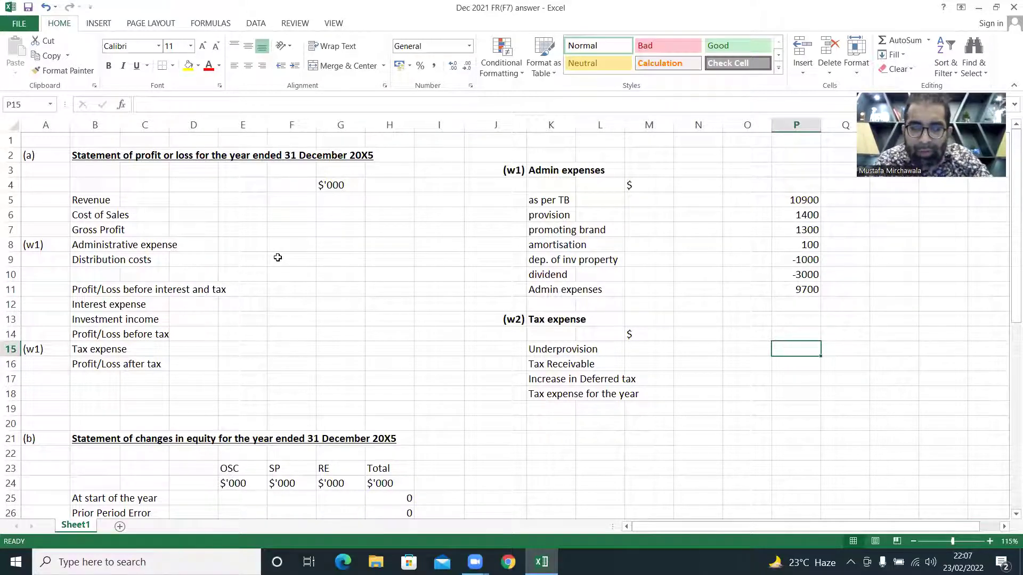
text(1400)
key(BackSpace)
key(Return)
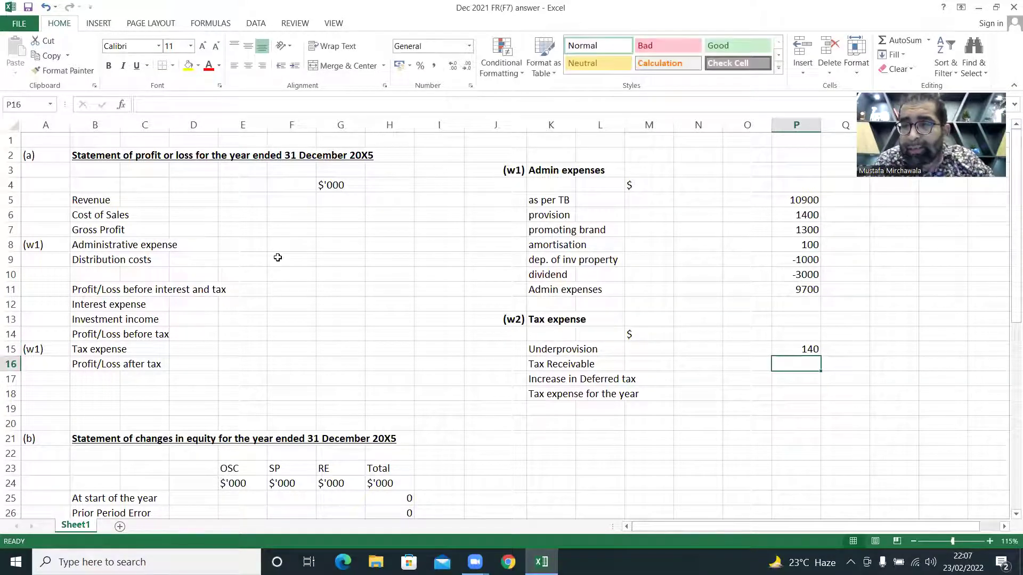
text(-1200)
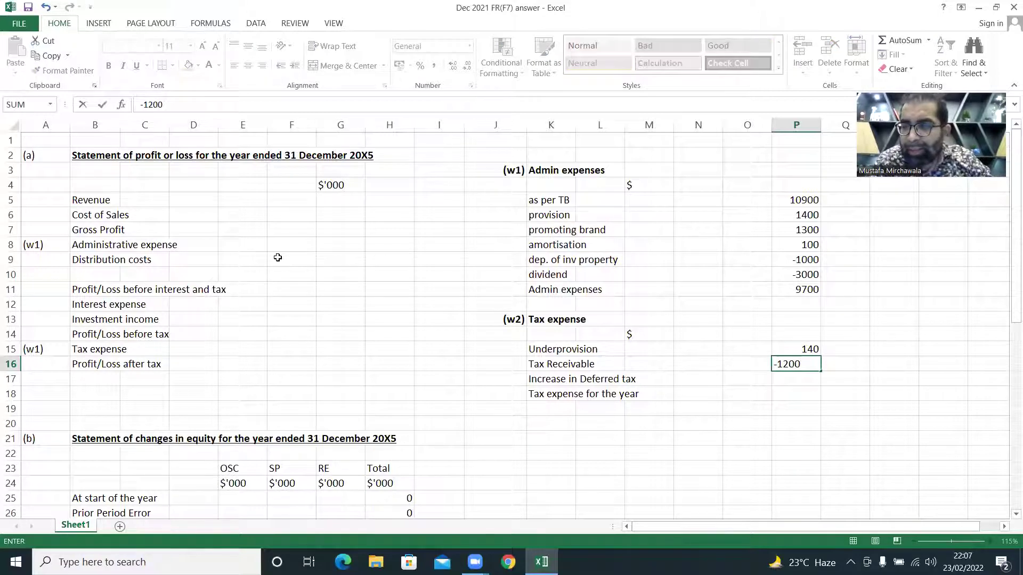
key(Return)
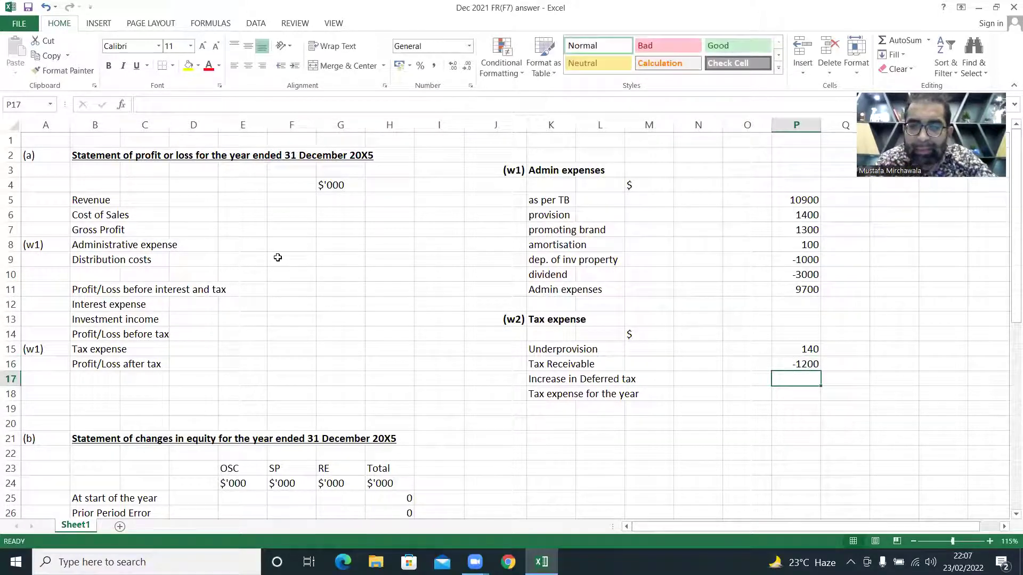
Enter 500 for the increase in deferred tax in P17 and sum P15:P17 as the year's tax expense in P18
text(500)
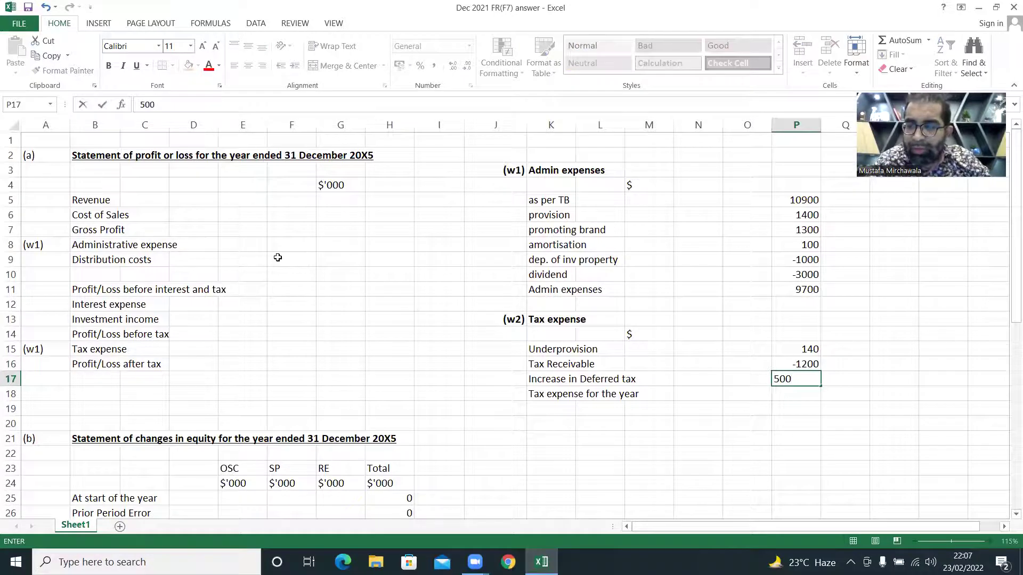
key(Return)
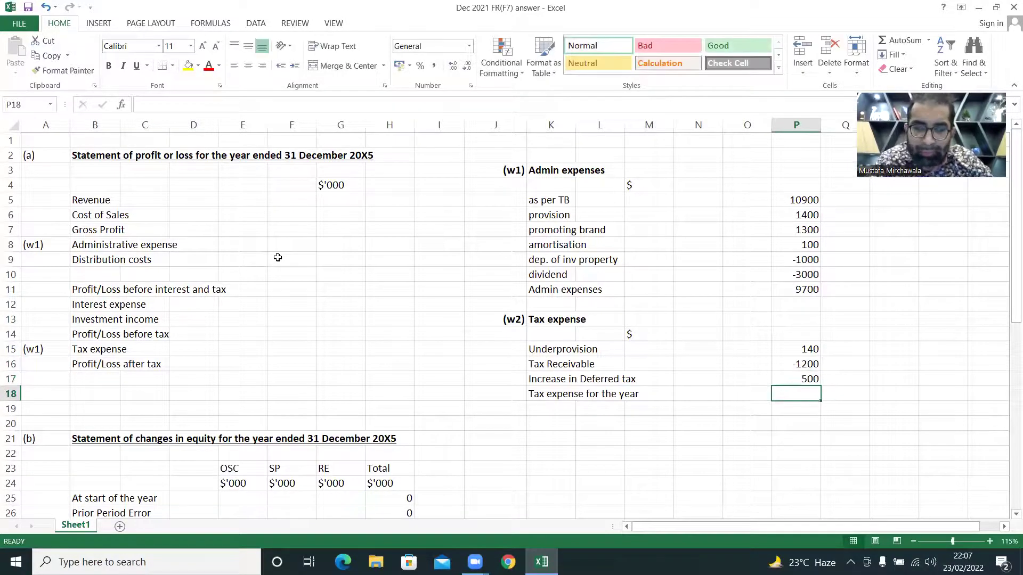
key(alt+equal)
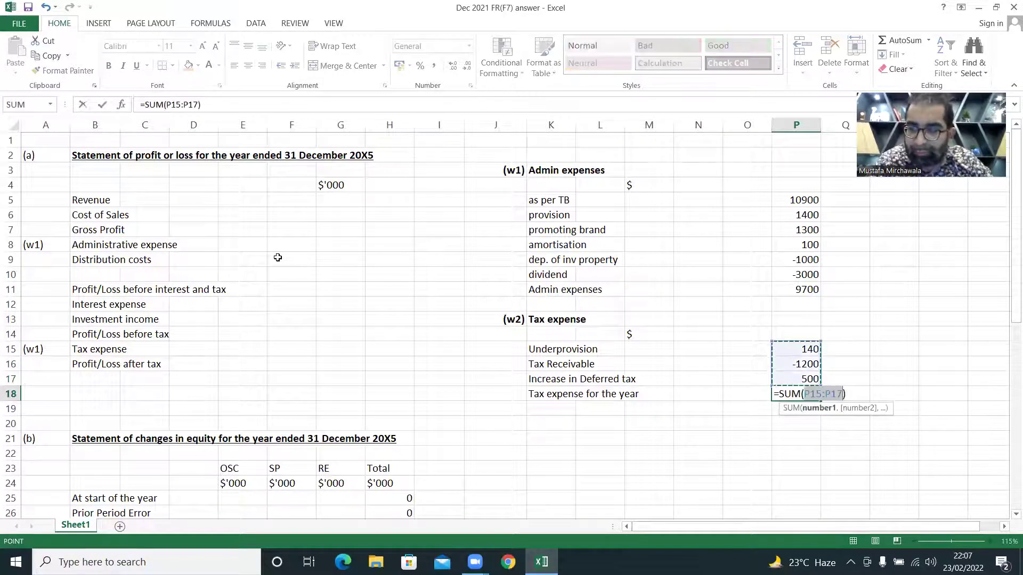
key(Return)
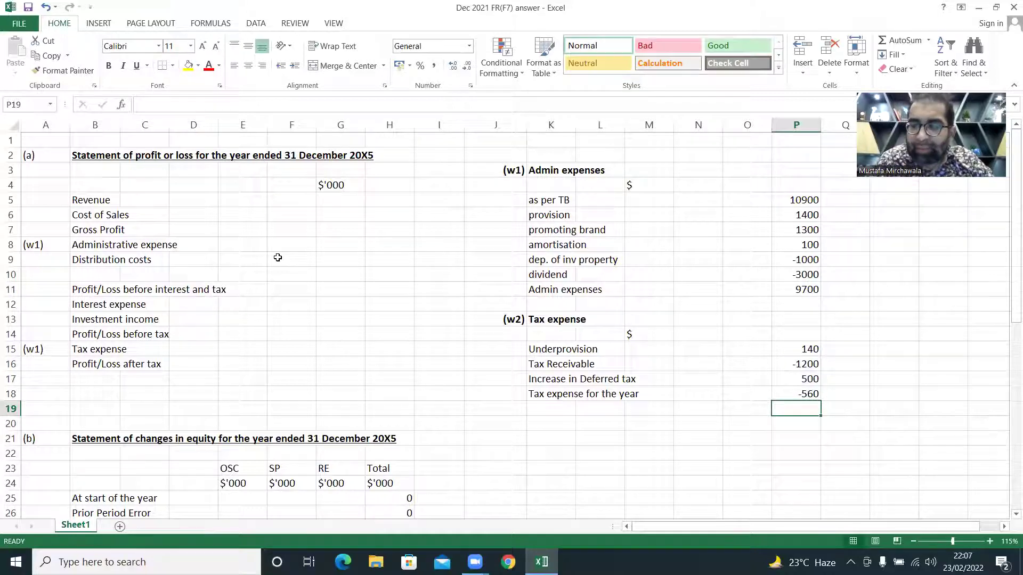
Make the tax expense total in P18 and the admin expenses total in P11 bold
key(Up)
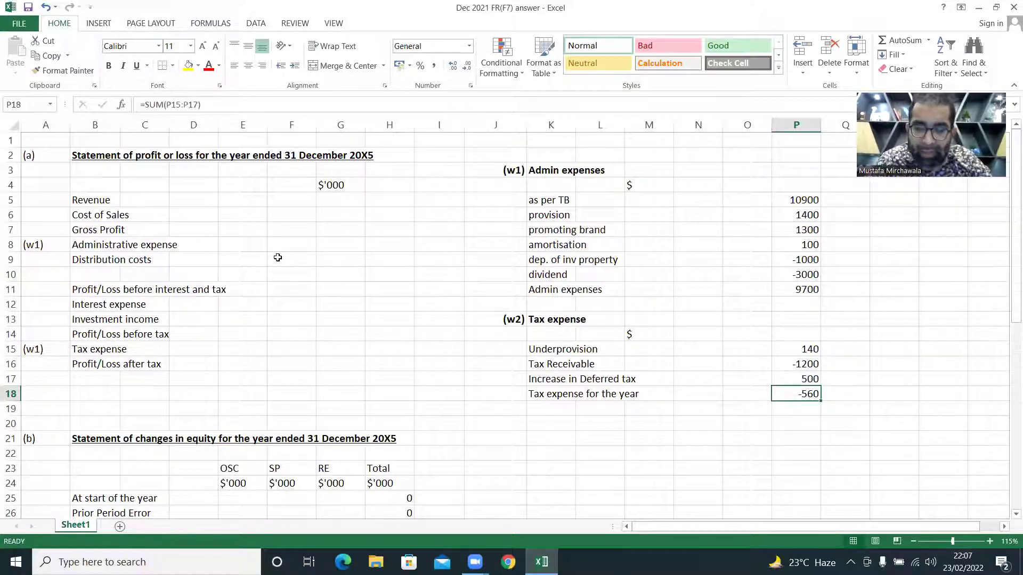
key(ctrl+b)
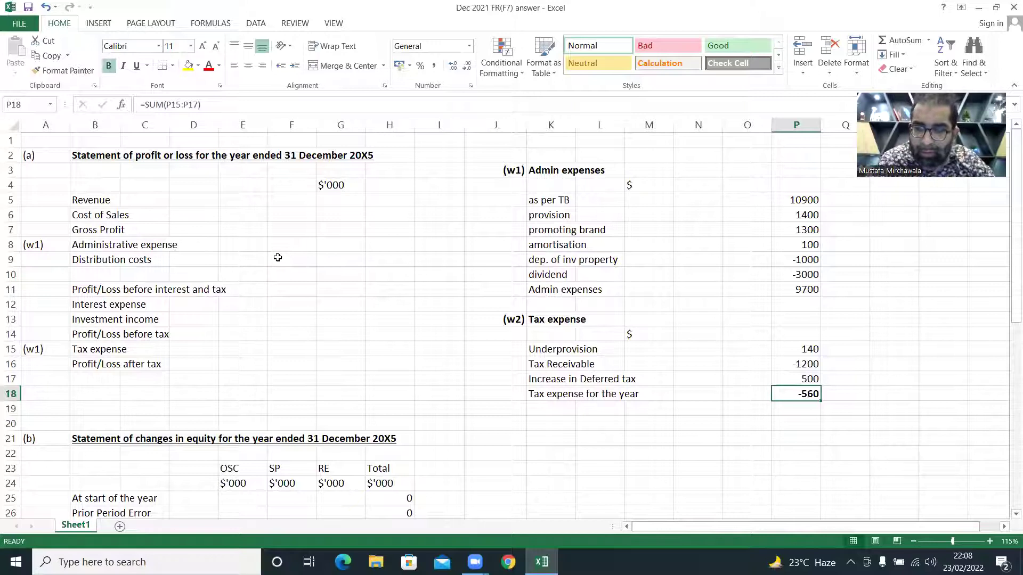
key(Up)
key(Up)
key(Up)
key(Up)
key(Up)
key(Up)
key(Up)
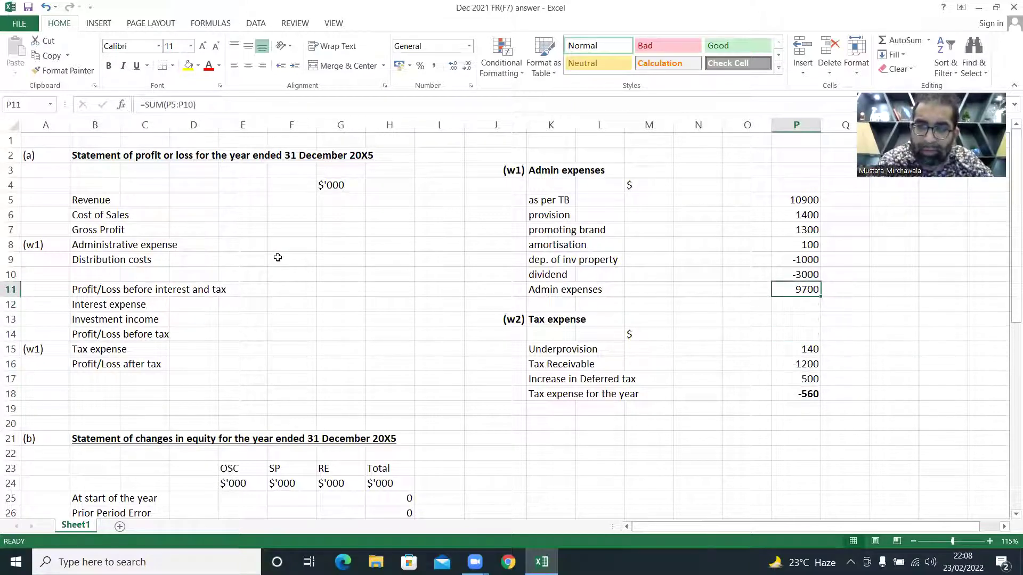
key(ctrl+b)
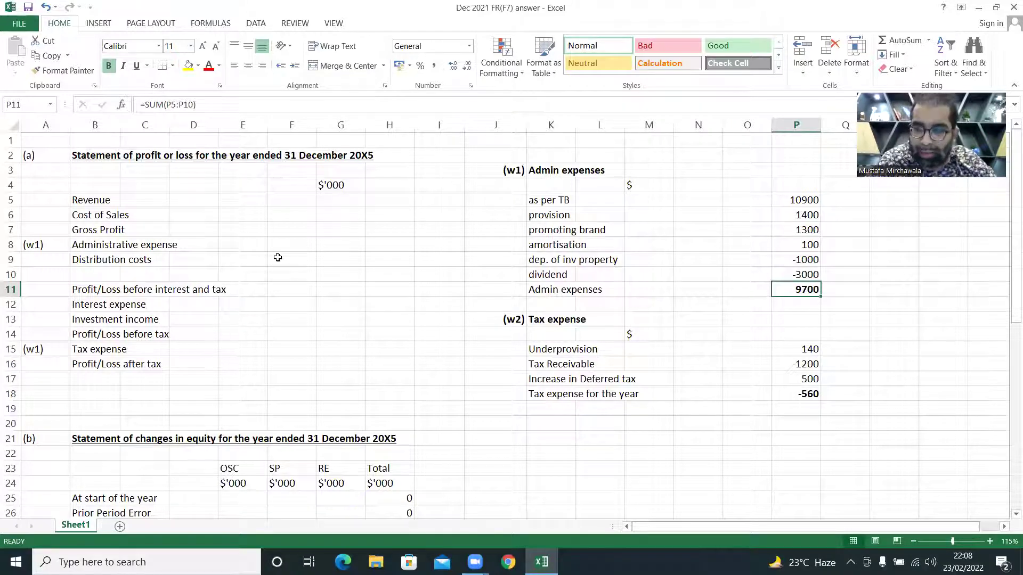
Enter revenue of 24300 in cell G5 of the statement of profit or loss
key(Left)
key(Left)
key(Left)
key(Left)
key(Left)
key(Left)
key(Left)
key(Left)
key(Left)
key(Left)
key(Right)
key(Up)
key(Up)
key(Up)
key(Up)
key(Up)
key(Up)
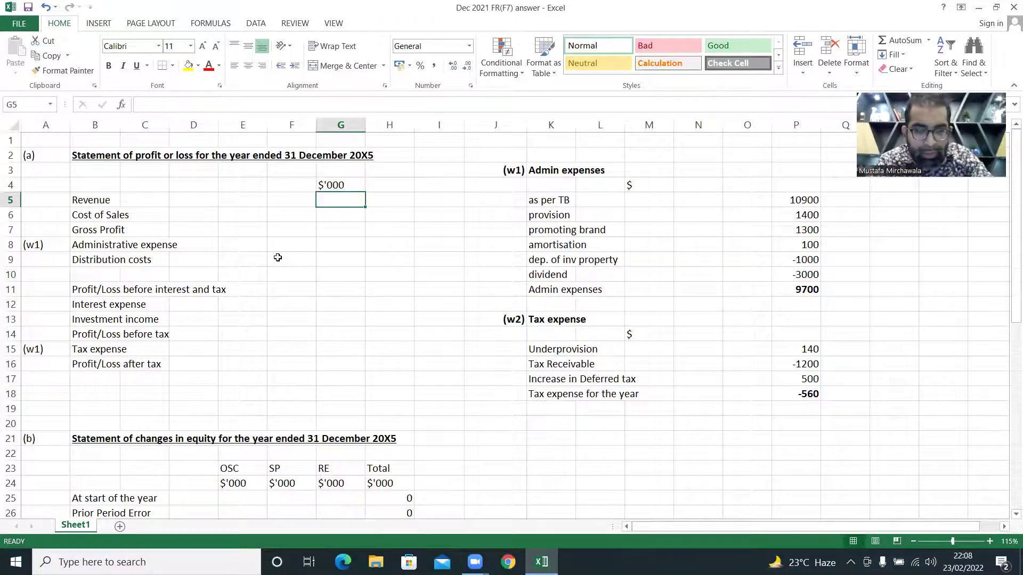
text(24300)
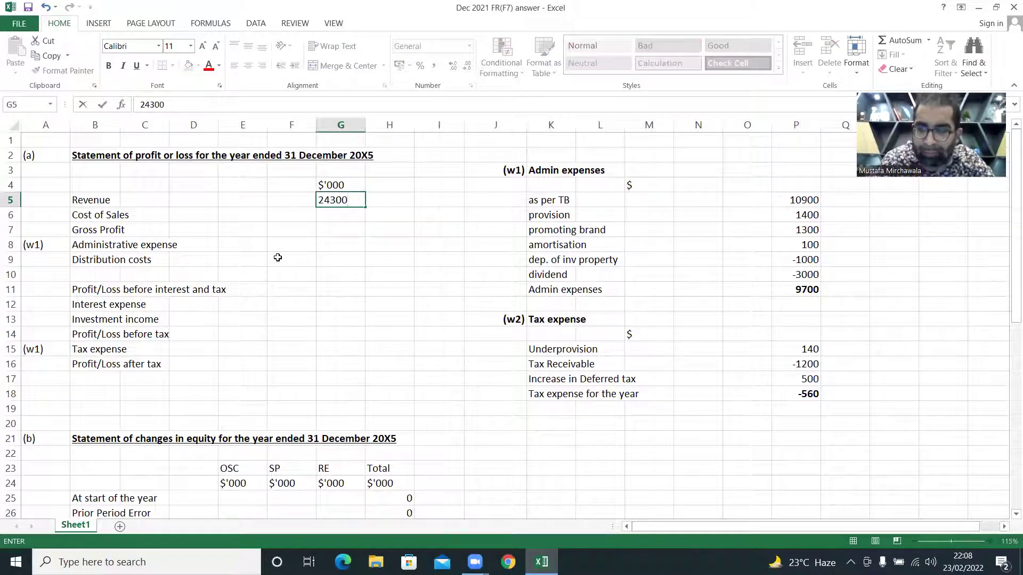
key(Return)
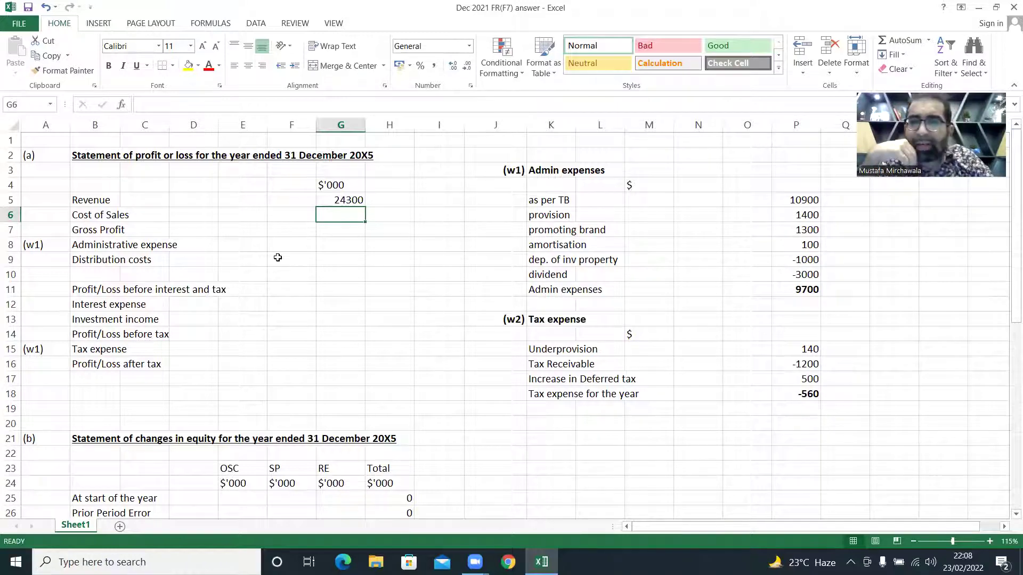
Note the cost of sales calculation as the text 11600-700 in D6 and return to the cost of sales amount cell G6
key(Left)
key(Left)
key(Left)
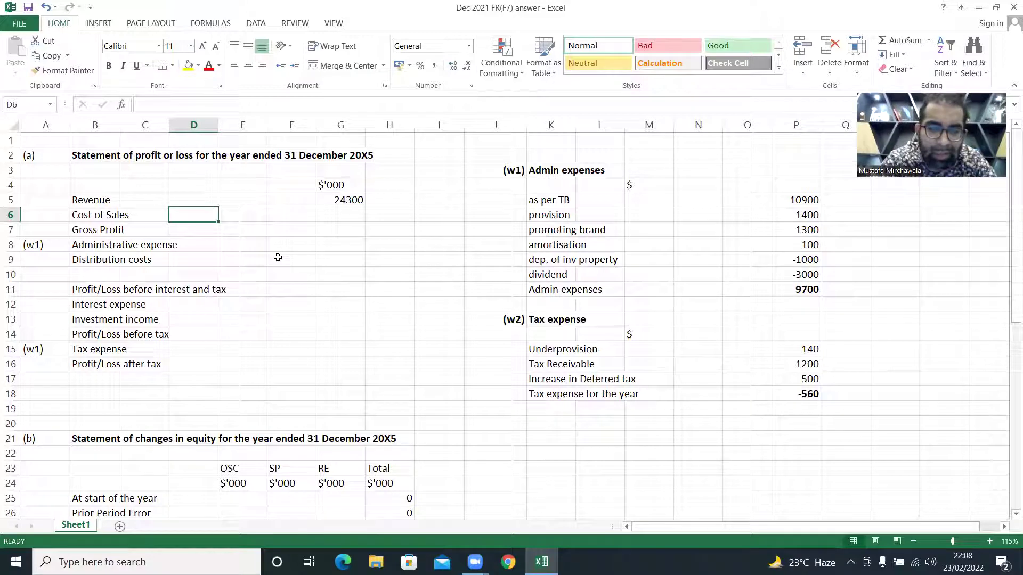
text(11600-)
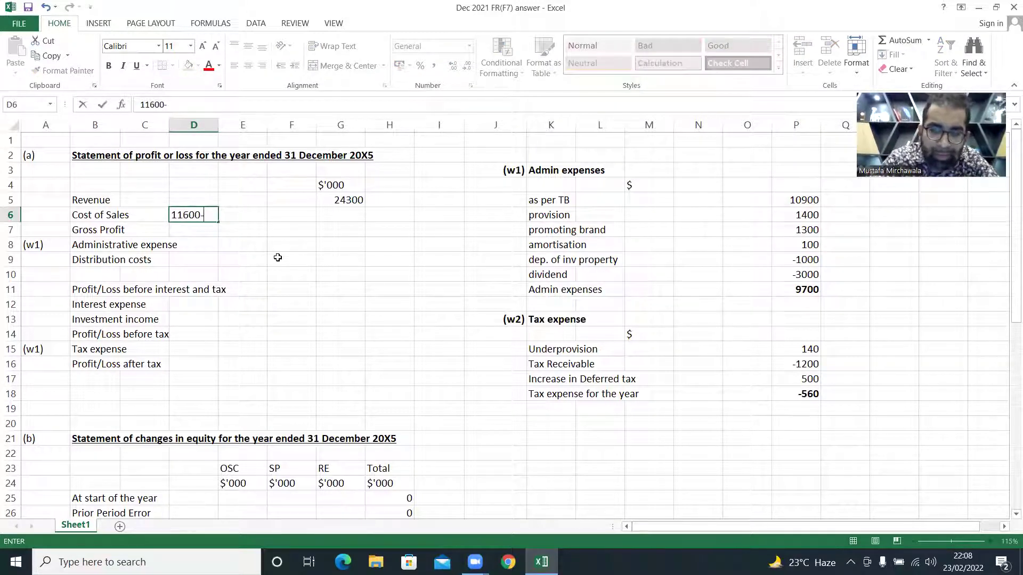
text(700)
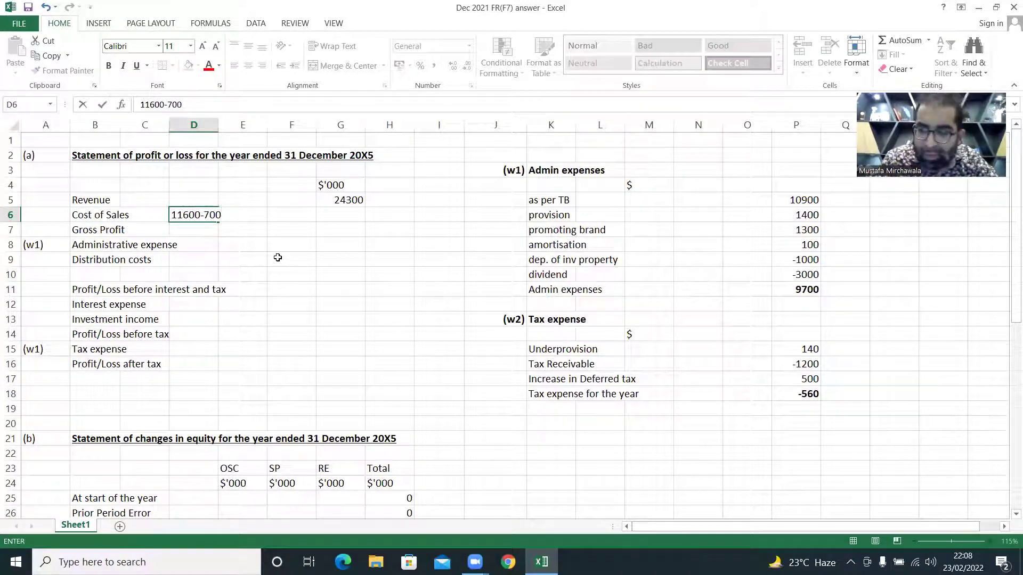
key(Right)
key(Right)
key(Right)
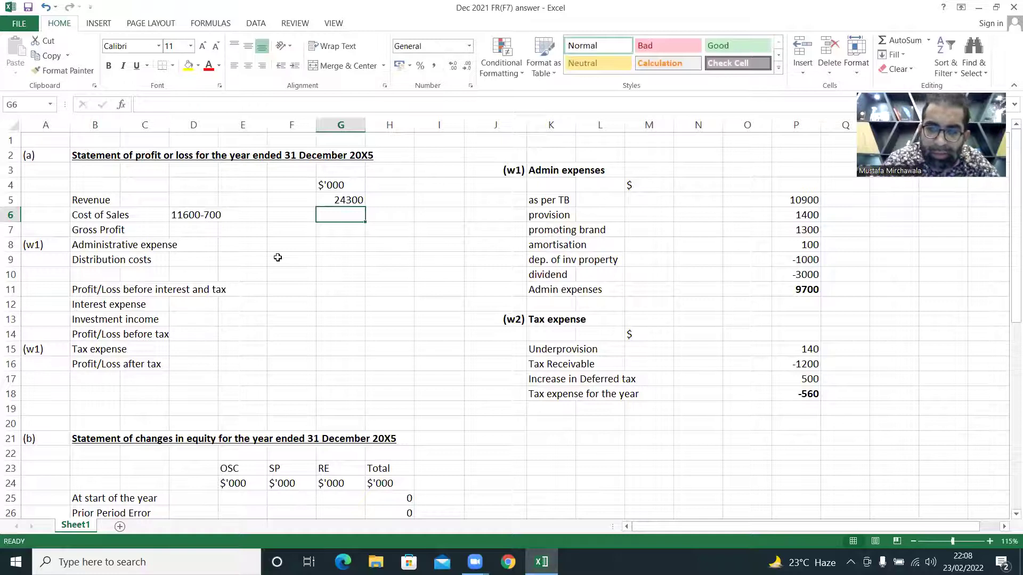
Enter -10900 as the cost of sales in G6 and sum G5:G6 as the gross profit in G7
text(-10)
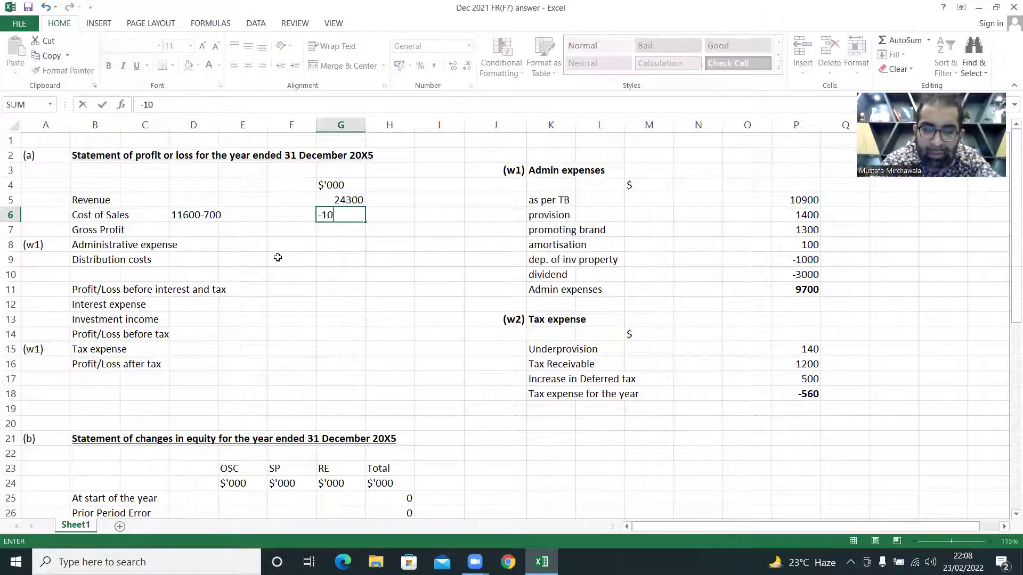
text(900)
key(Return)
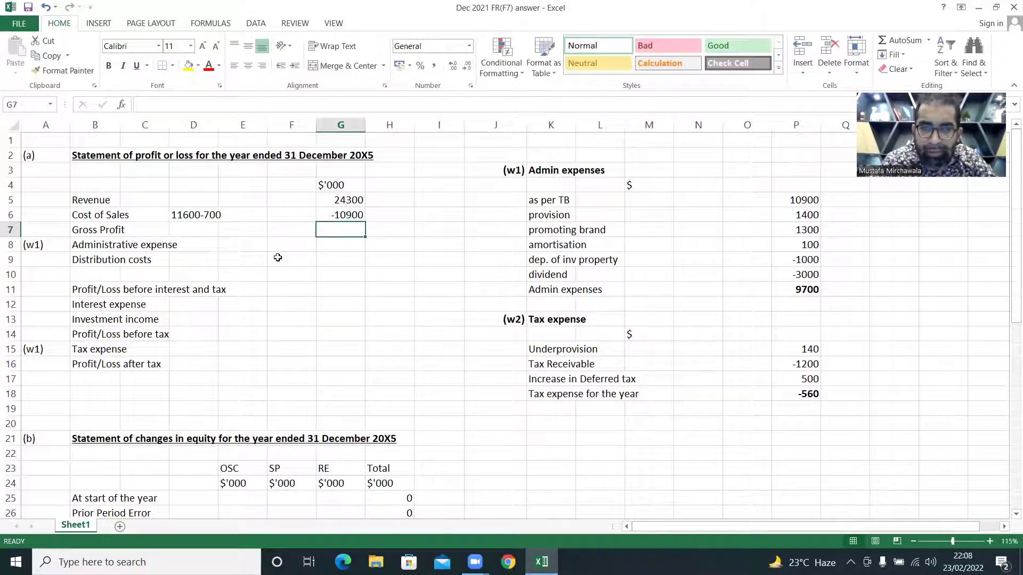
key(alt+equal)
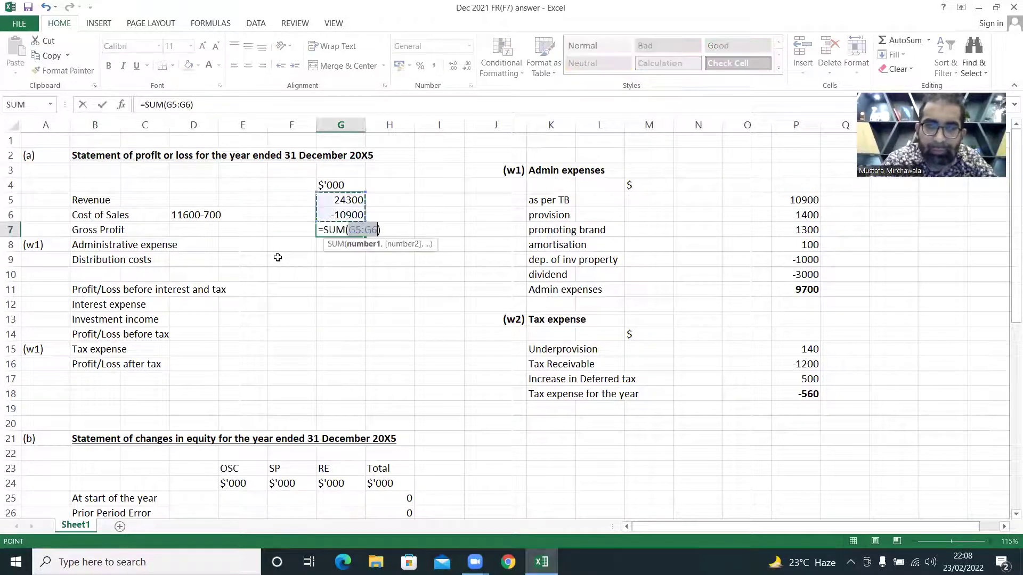
key(Return)
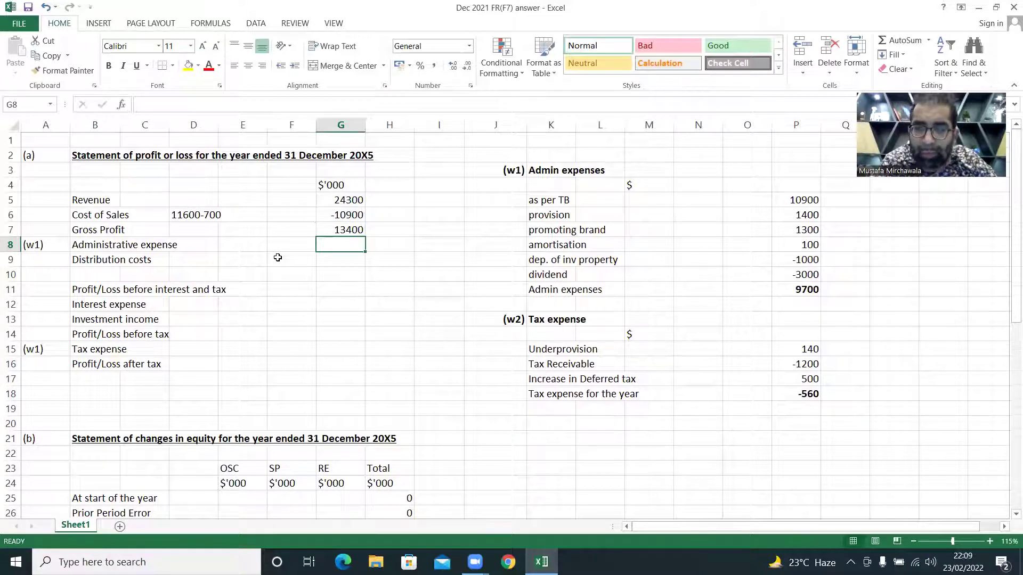
Link the administrative expense in G8 to the negative of the admin expenses working total with =-P11
text(=-)
key(Down)
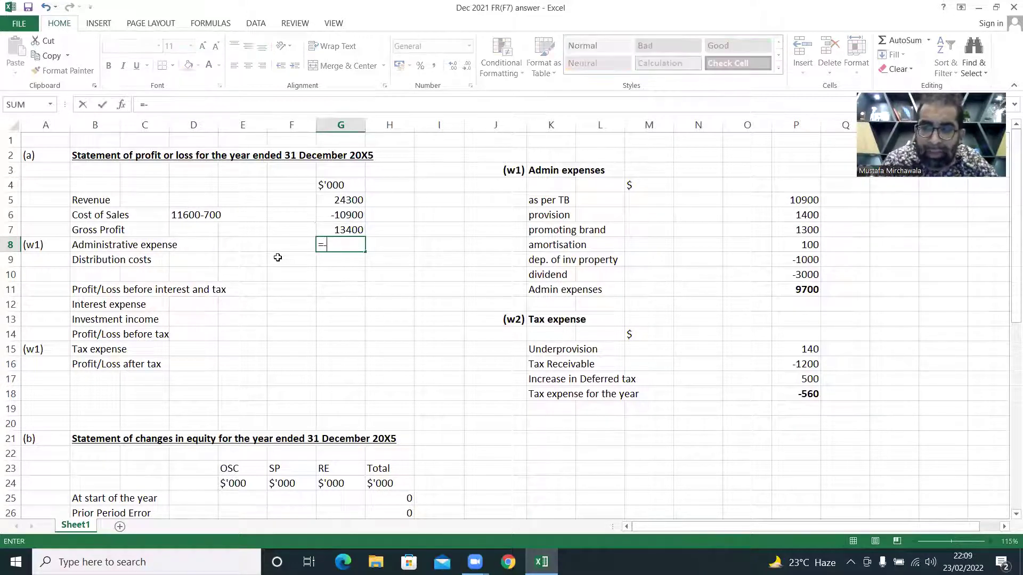
key(Down)
key(Right)
key(Right)
key(Right)
key(Right)
key(Right)
key(Right)
key(Right)
key(Right)
key(Right)
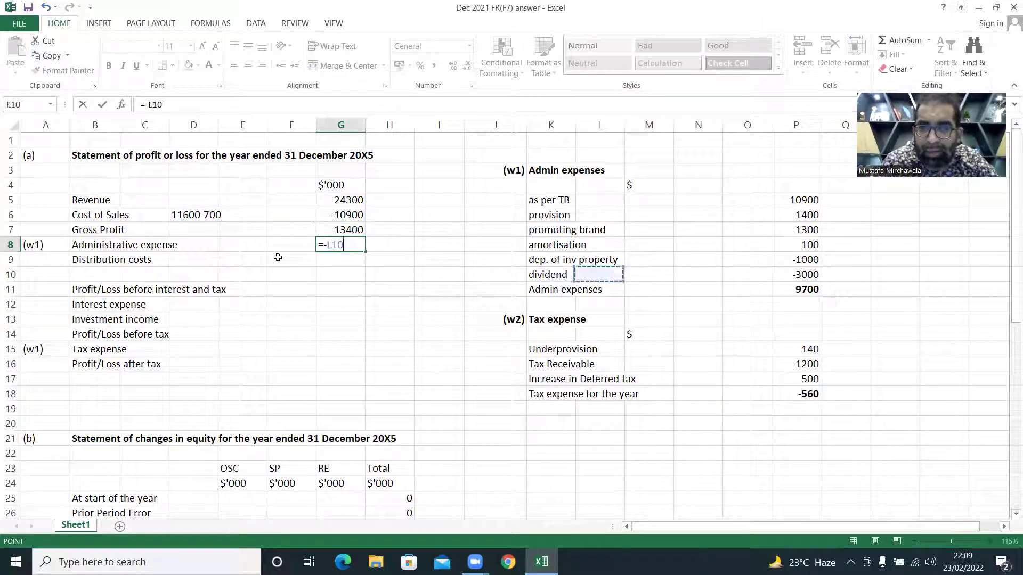
key(Down)
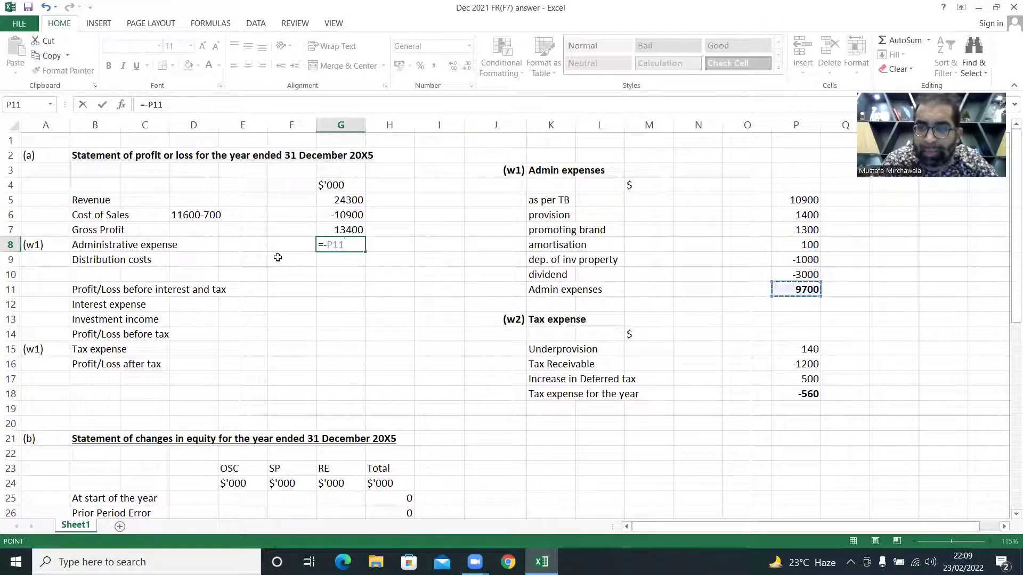
key(Return)
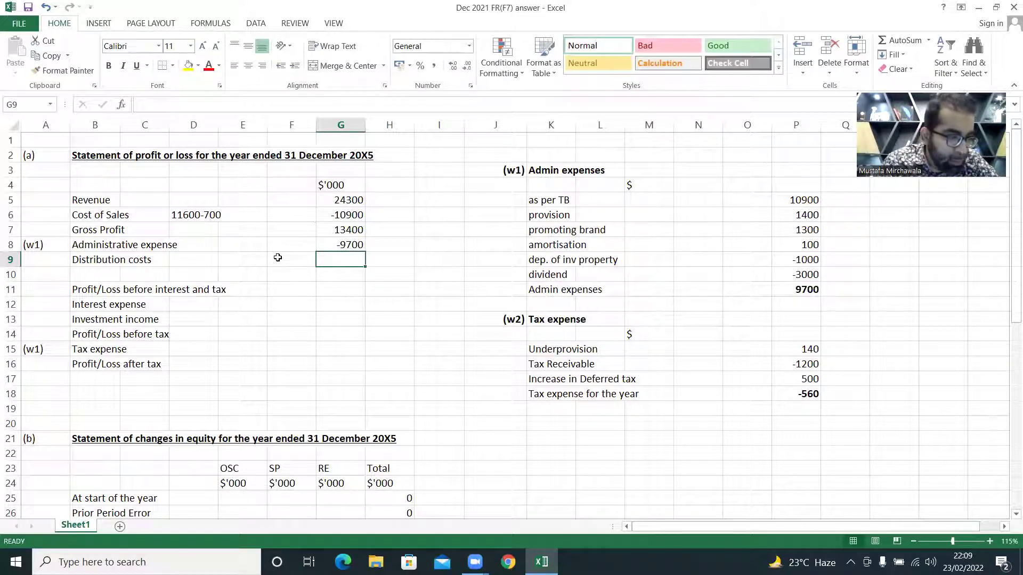
Enter distribution costs of -7300 in cell G9
text(-)
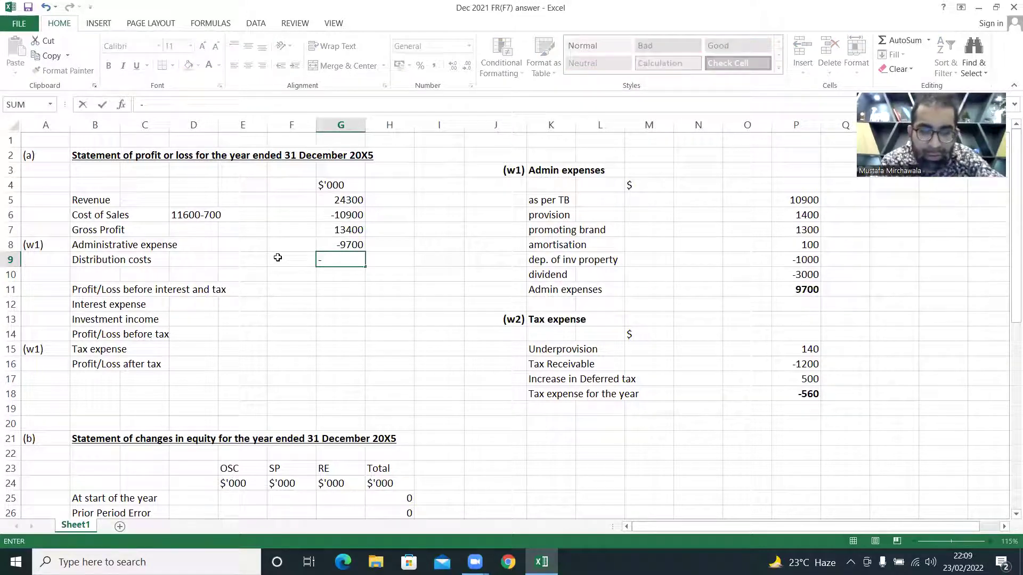
text(7300)
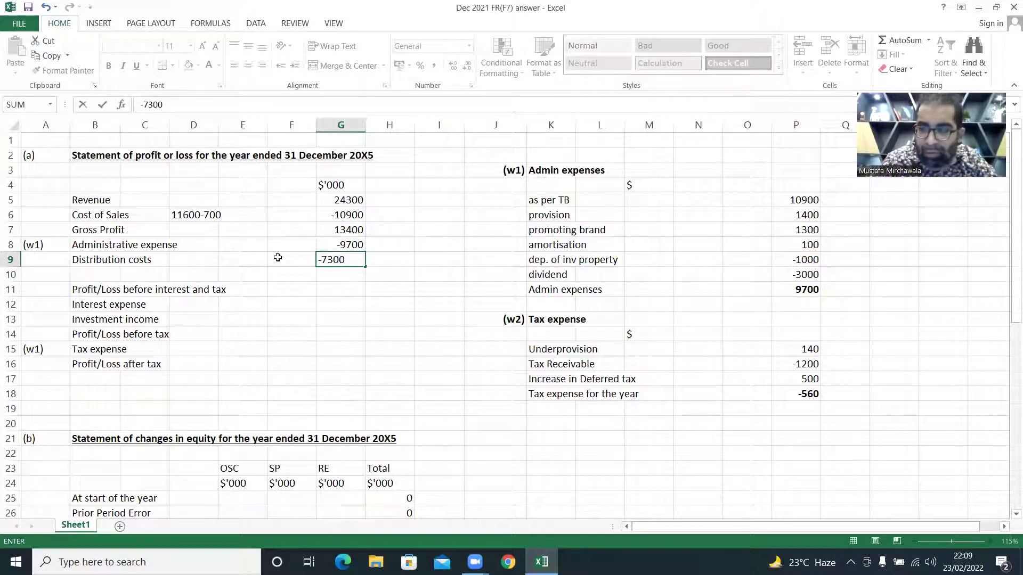
key(Return)
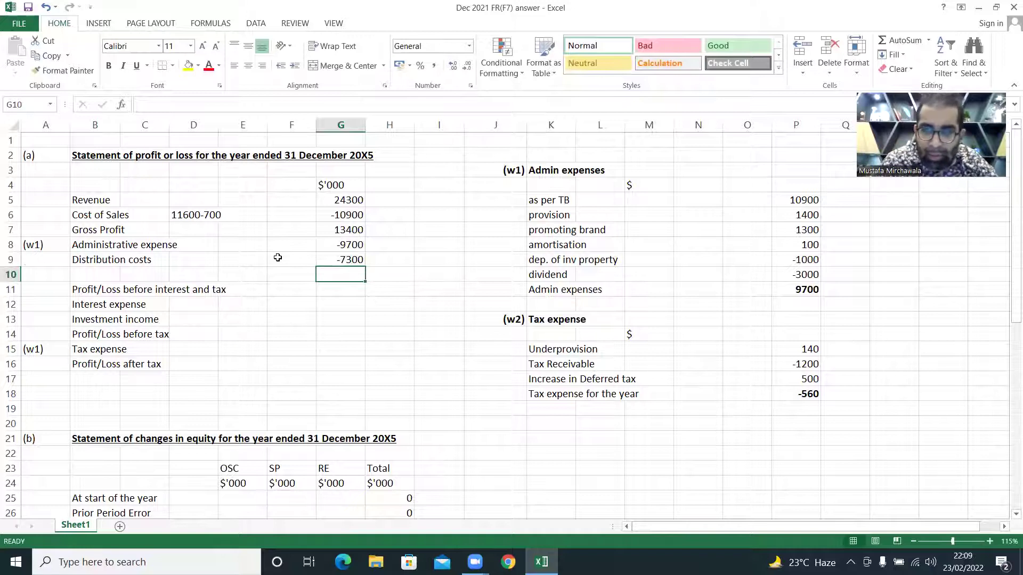
Calculate the profit or loss before interest and tax in G11 by summing from gross profit in G7 through distribution costs
key(Down)
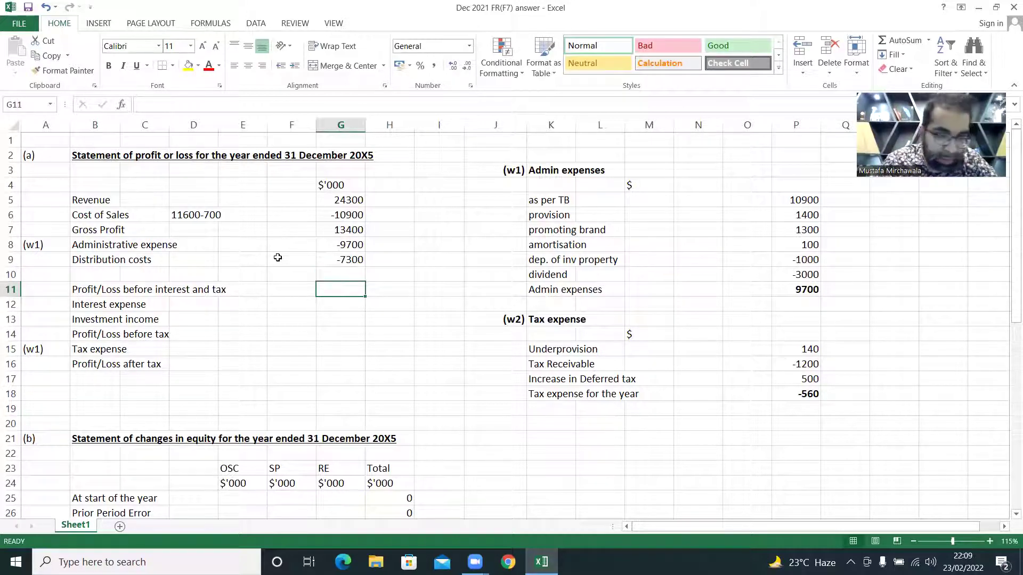
key(alt+equal)
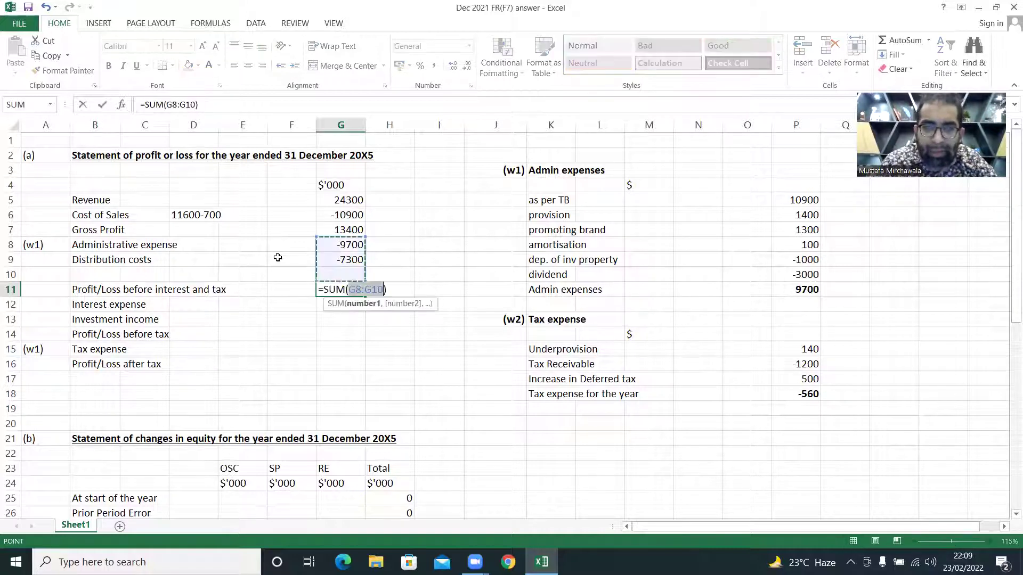
key(Up)
key(Up)
key(Up)
key(Down)
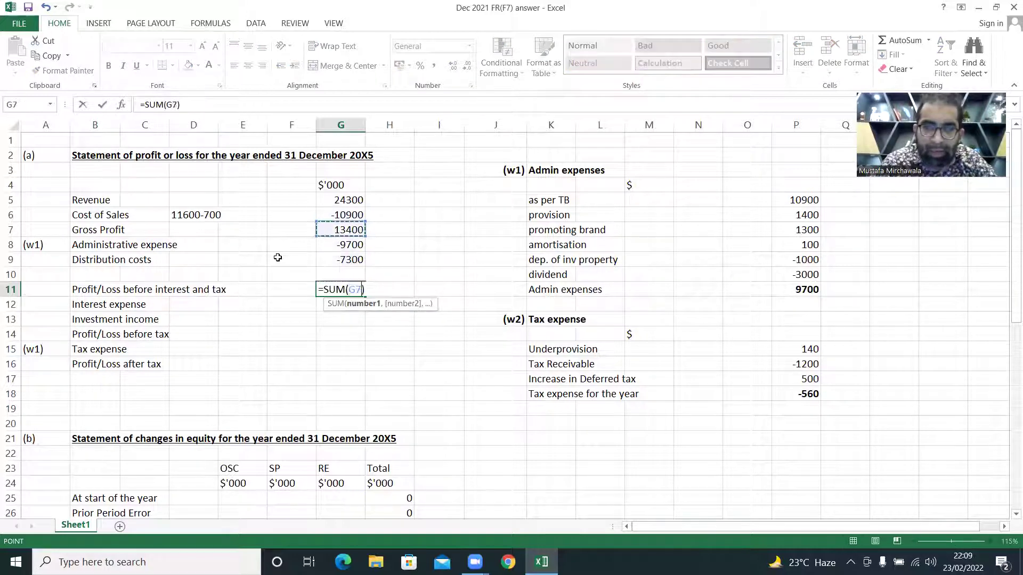
key(shift+Down)
key(shift+Down)
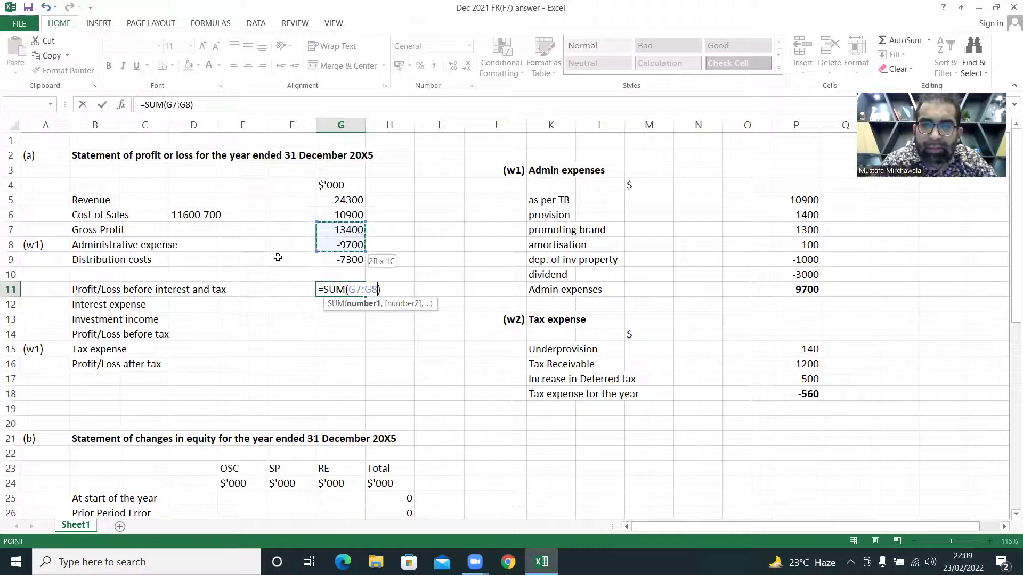
key(Return)
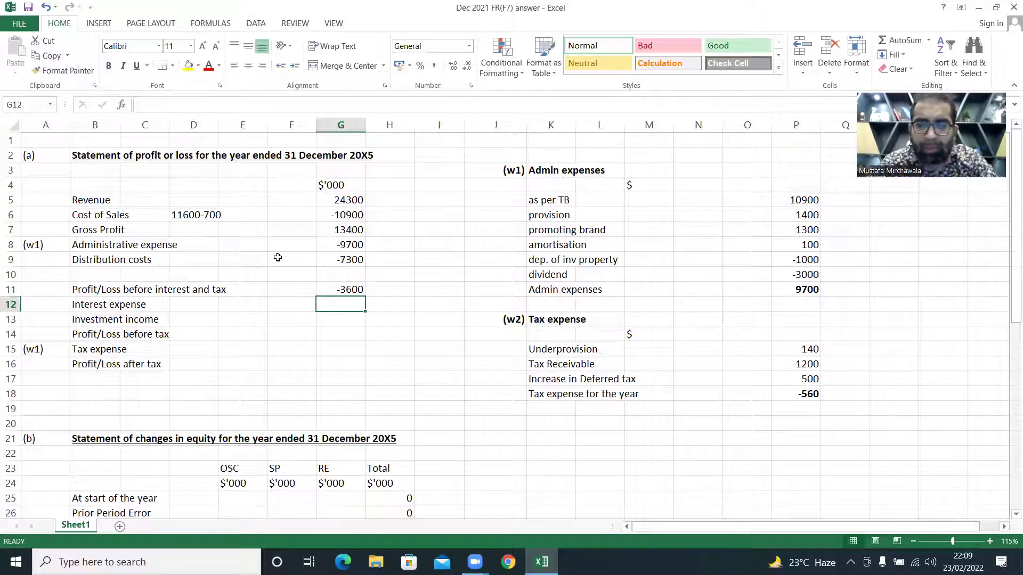
Enter an interest expense of -1400 in cell G12
text(1)
key(BackSpace)
text(-1400)
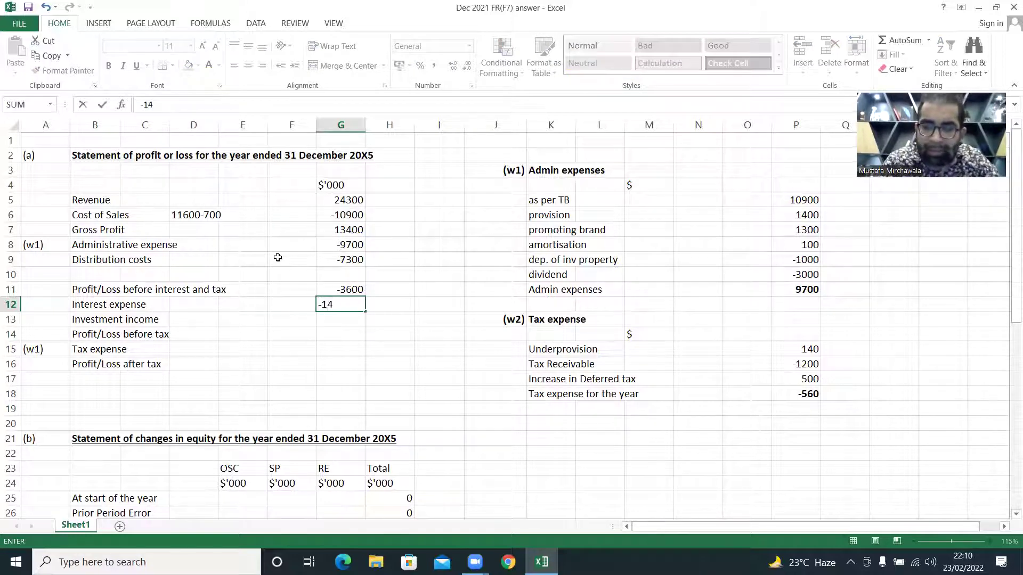
key(Return)
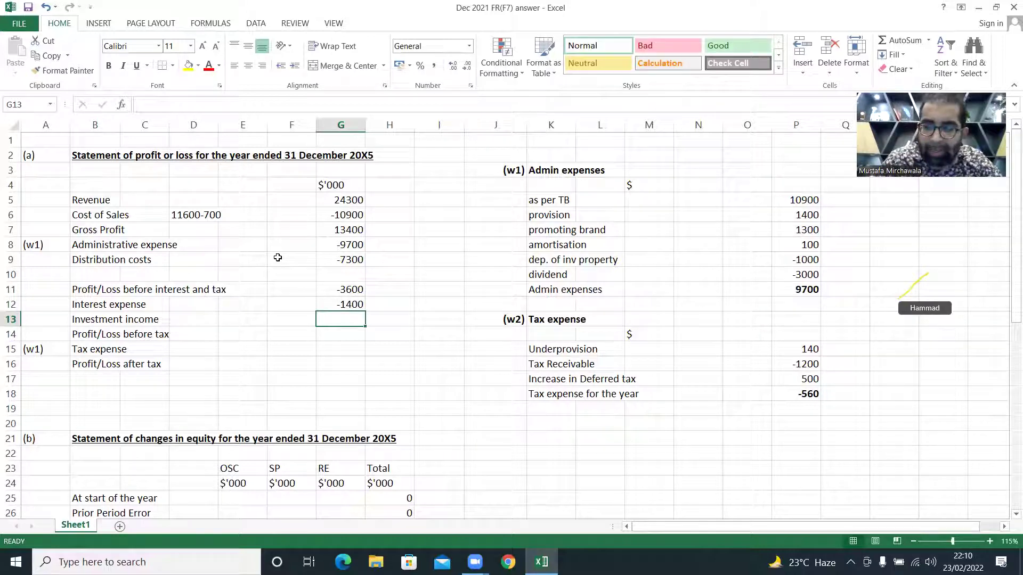
Note the investment income calculation as the text 500+2000 in D13 and enter 2500 as its amount in G13
key(Left)
key(Left)
key(Left)
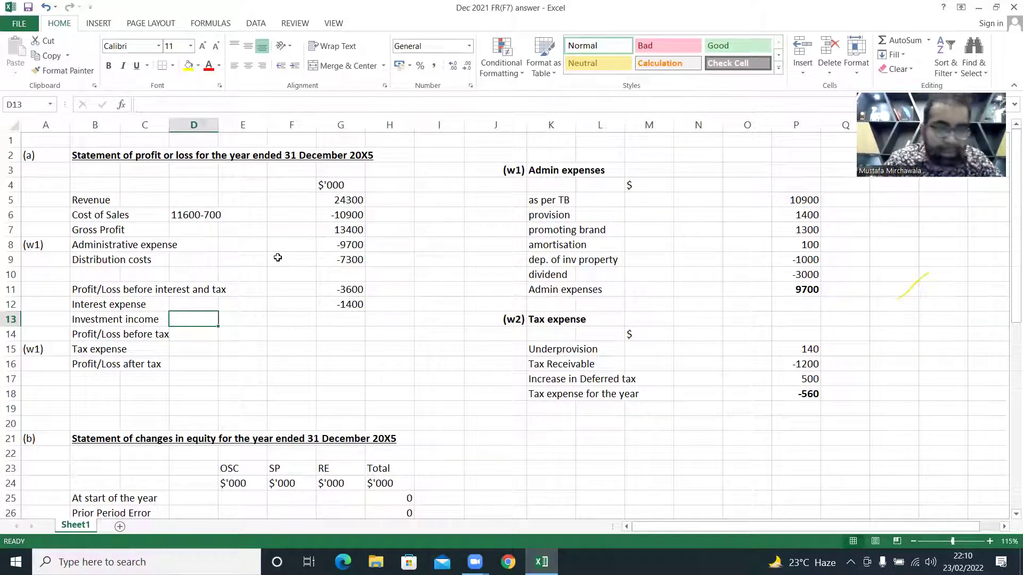
text(500)
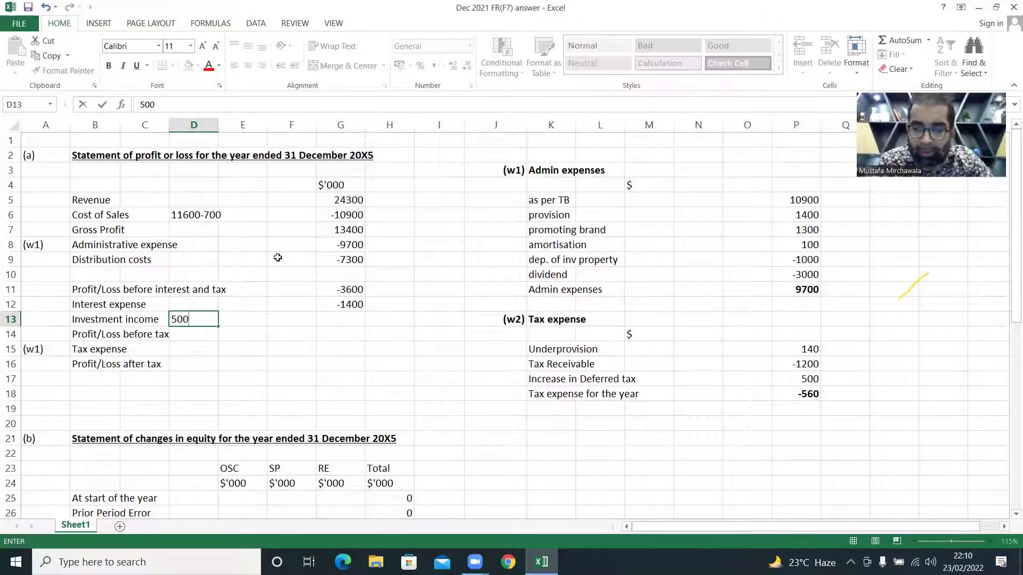
text(+)
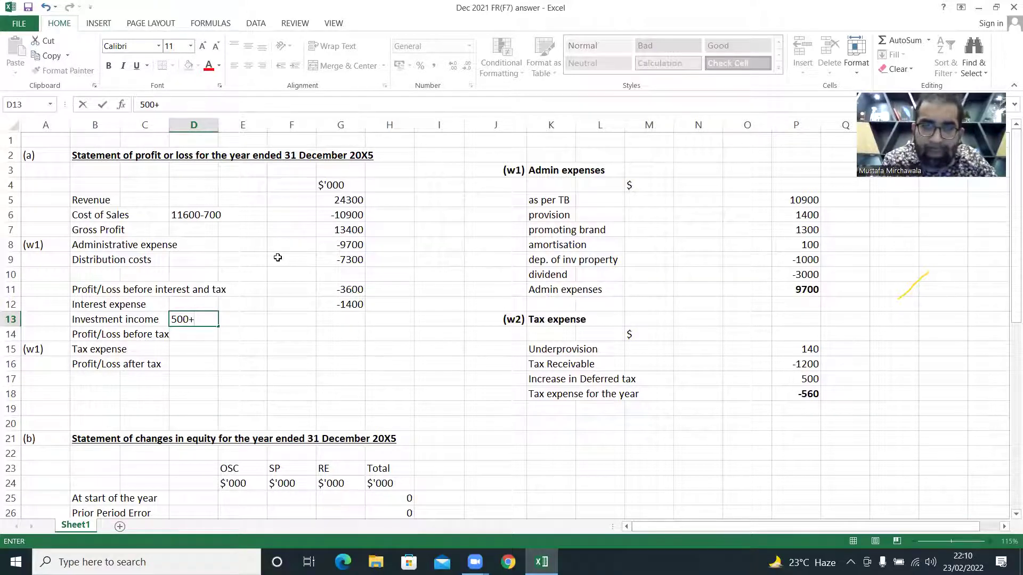
text(2000)
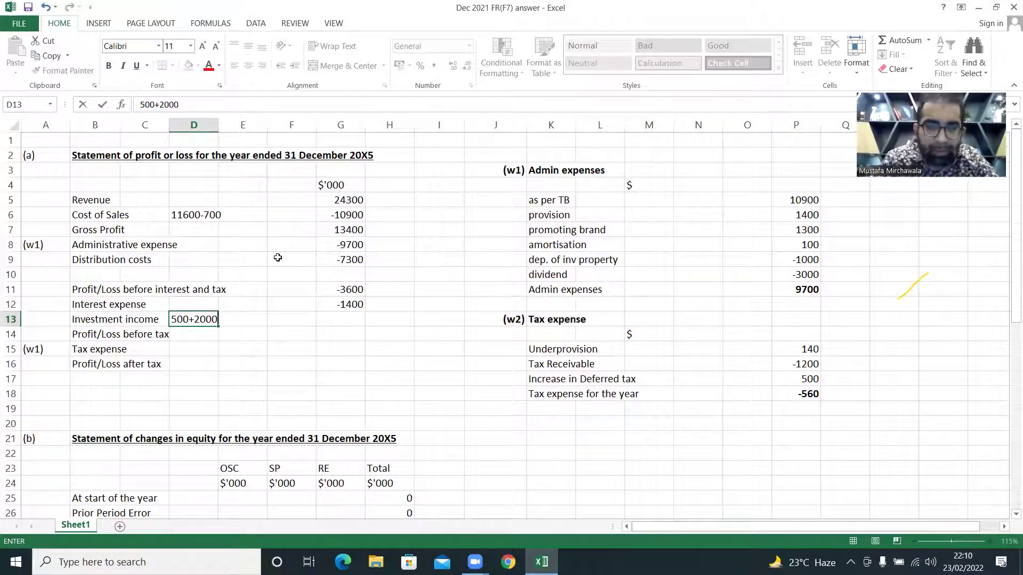
key(Tab)
key(Tab)
key(Tab)
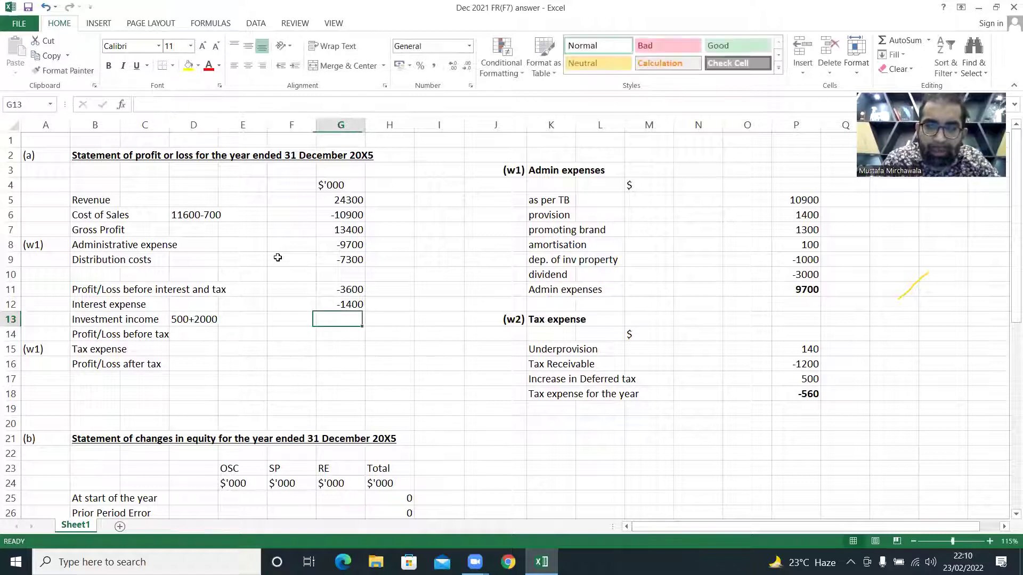
text(2500)
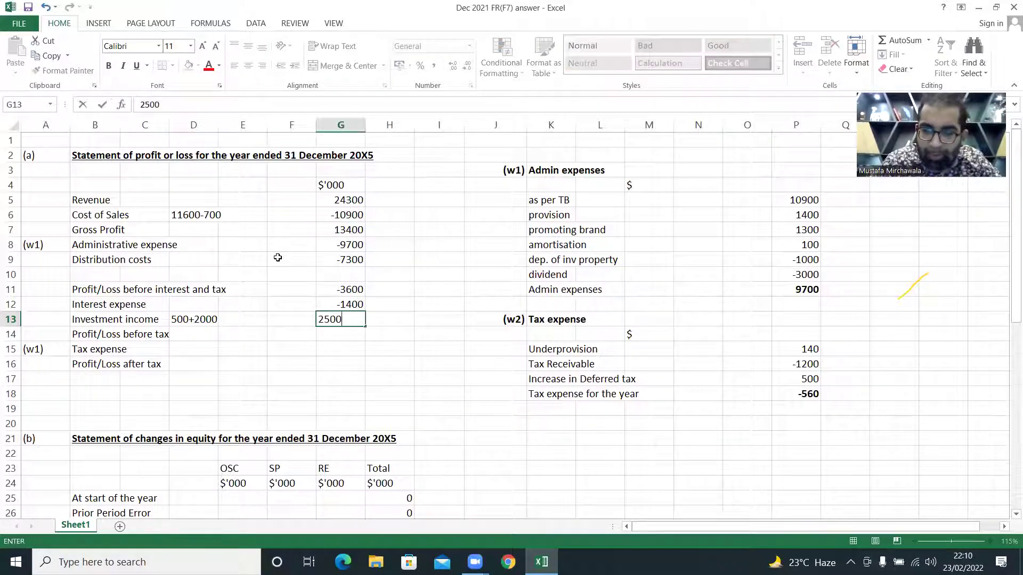
key(Return)
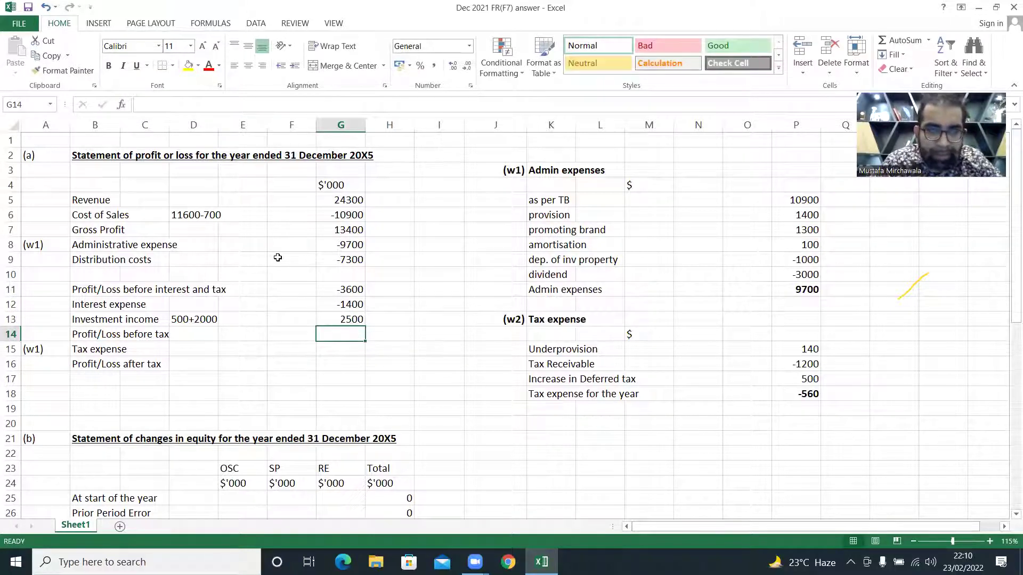
Calculate the profit or loss before tax in G14 as the sum of G11:G13
key(alt+equal)
key(shift+Up)
key(shift+Up)
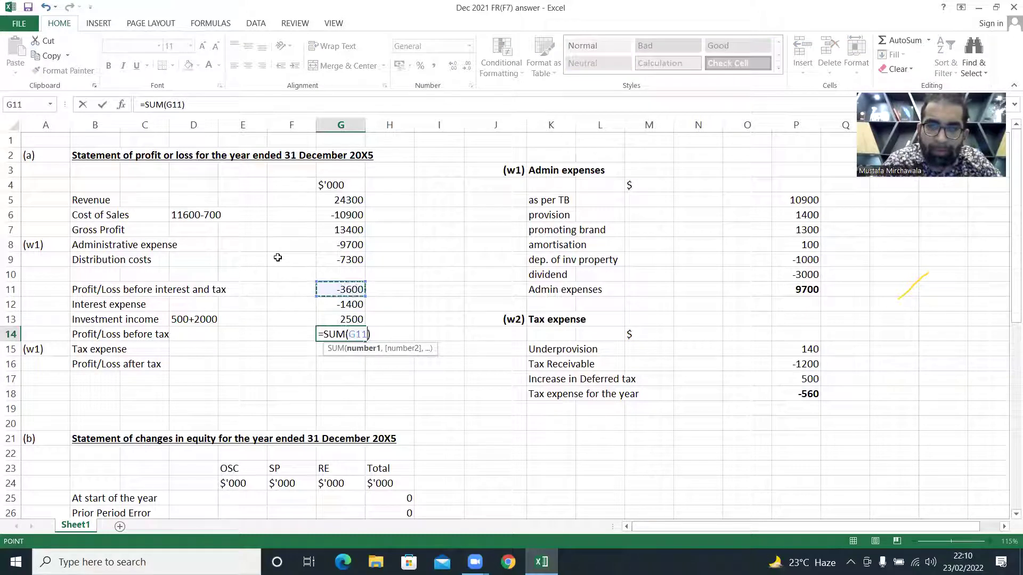
key(shift+Down)
key(shift+Down)
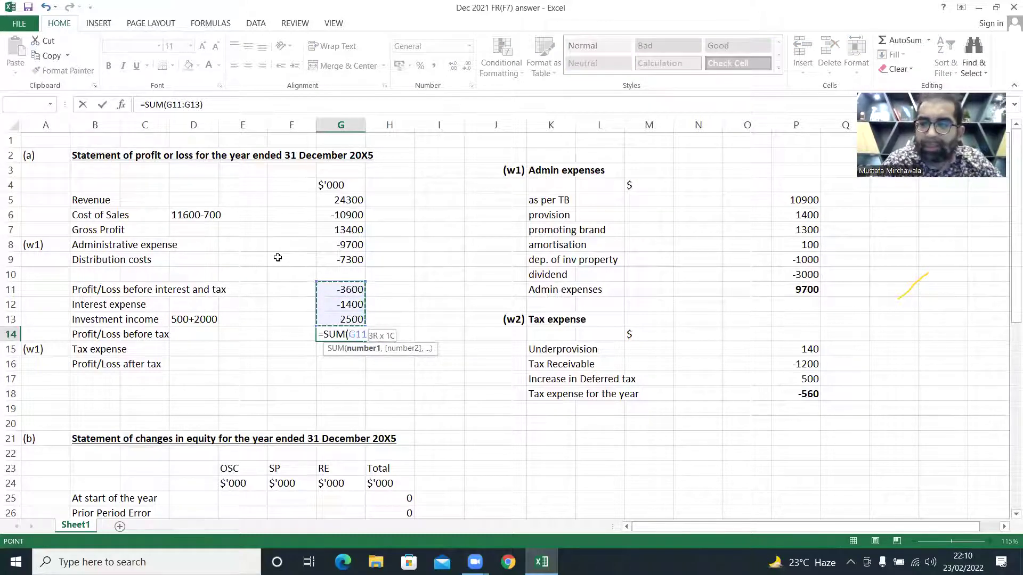
key(Return)
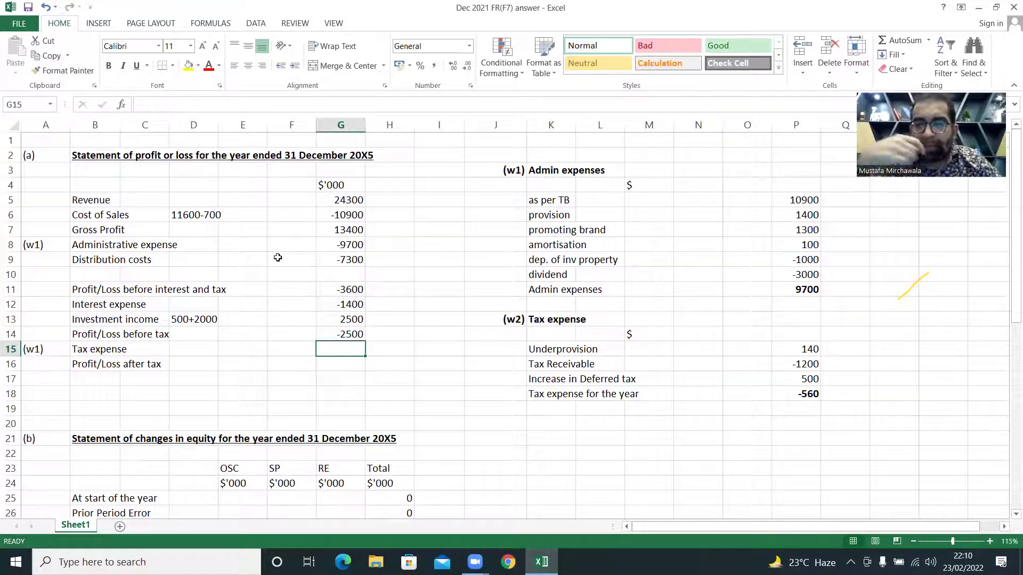
Link the tax expense in G15 to the tax working total with =P18
text(=)
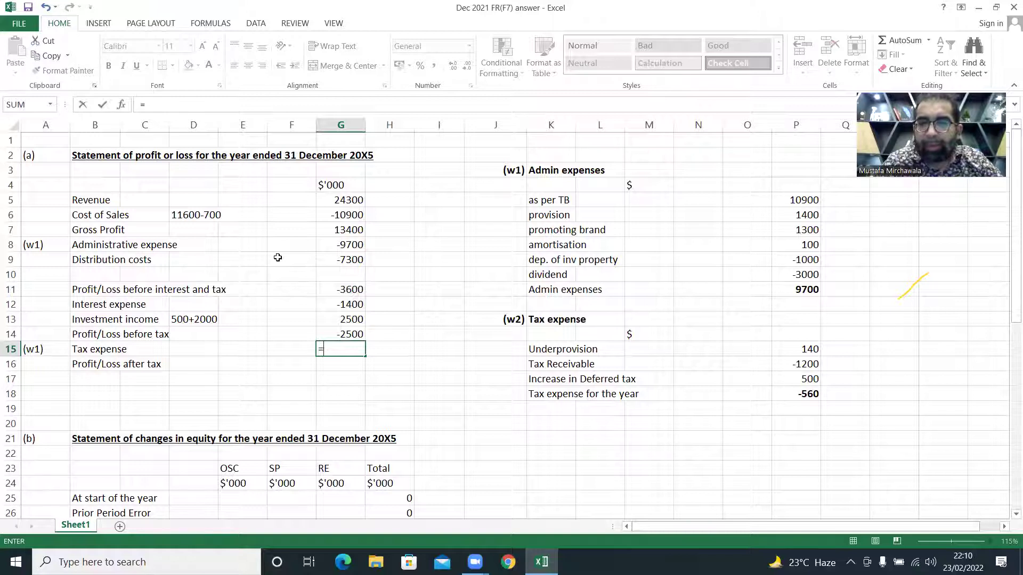
key(Right)
key(Right)
key(Right)
key(Right)
key(Right)
key(Right)
key(Right)
key(Right)
key(Right)
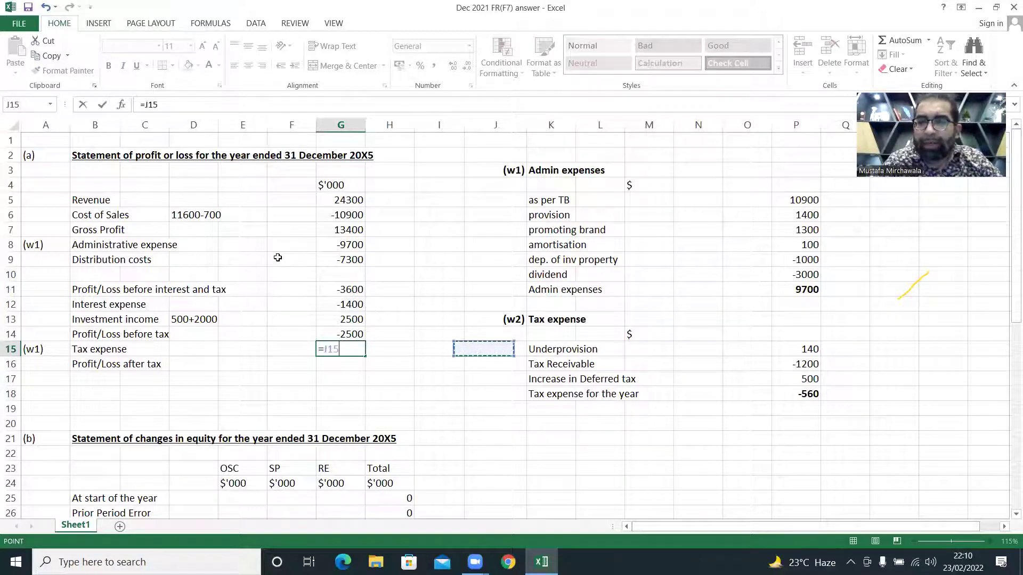
key(Down)
key(Down)
key(Down)
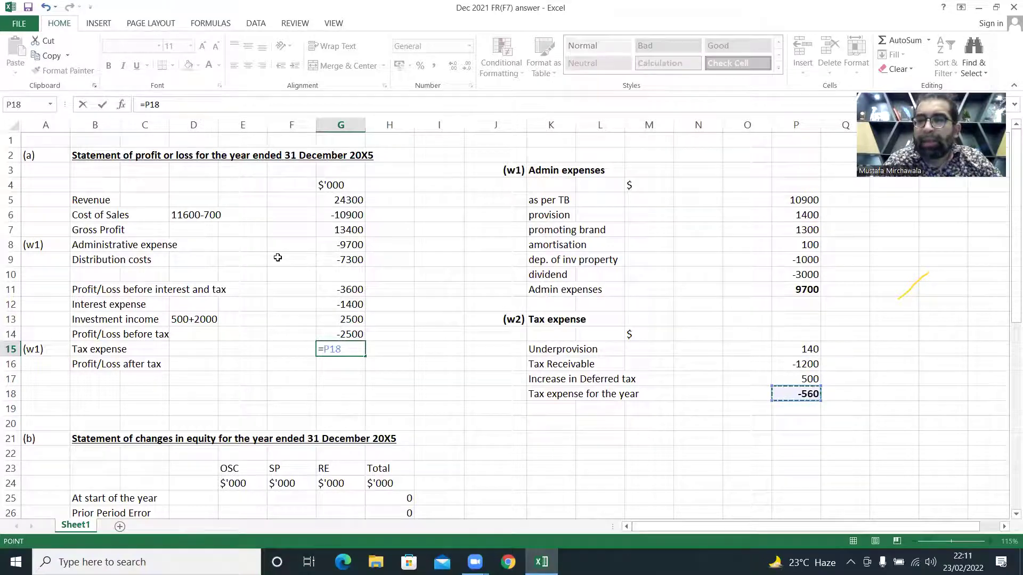
key(Return)
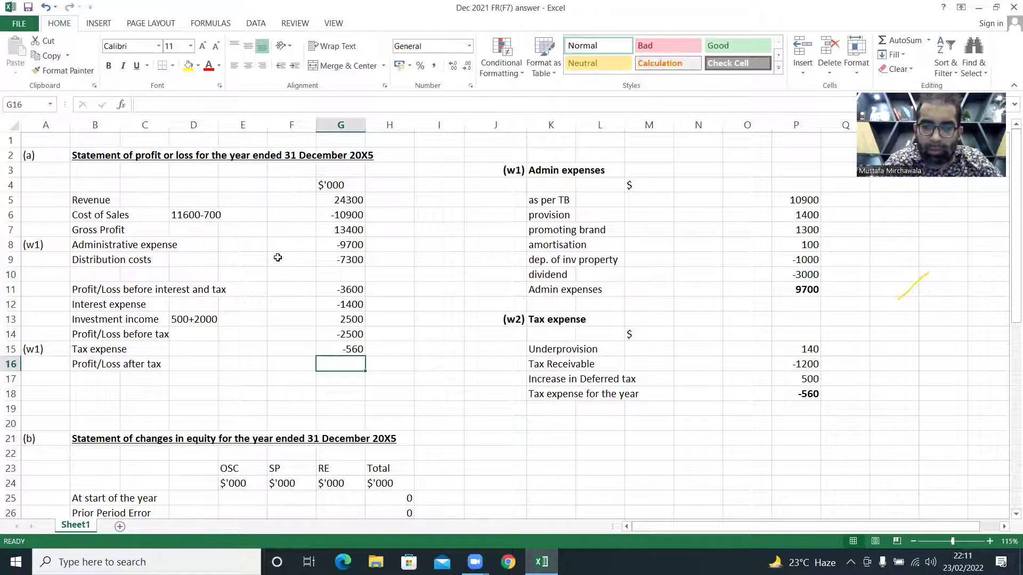
Calculate the profit or loss after tax in G16 as the sum of G14:G15
text(=SUM()
key(Up)
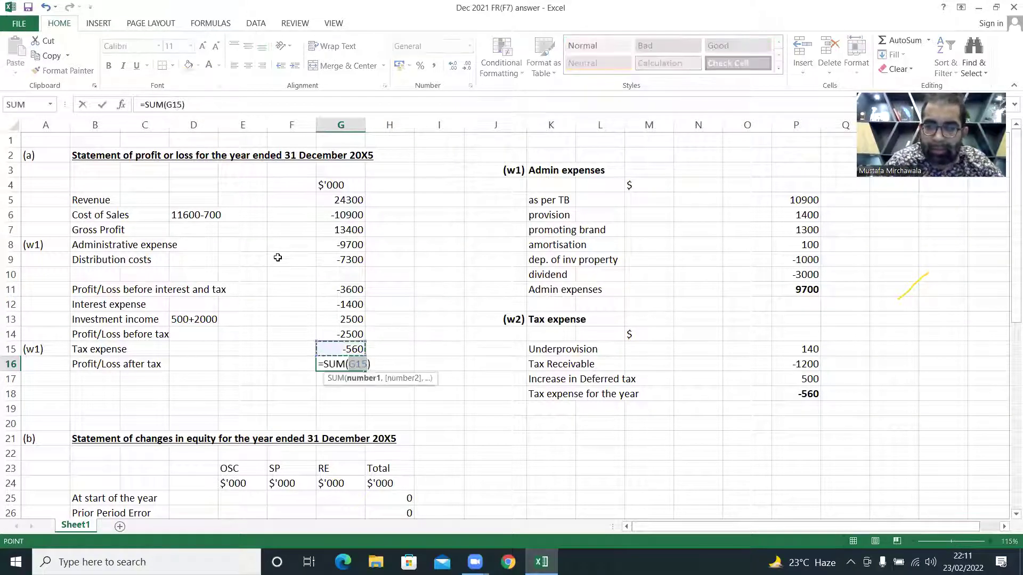
key(Up)
key(shift+Down)
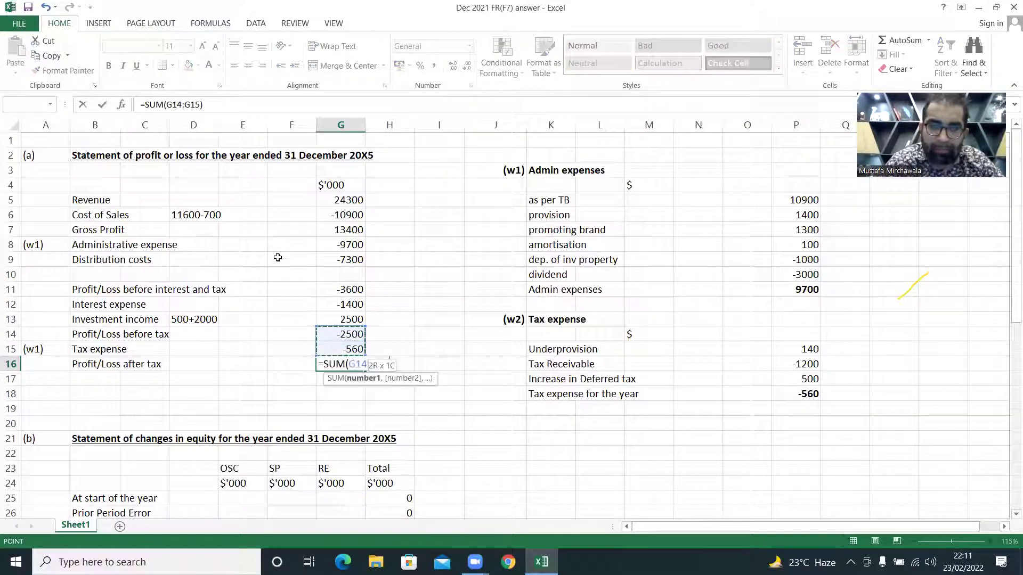
key(Return)
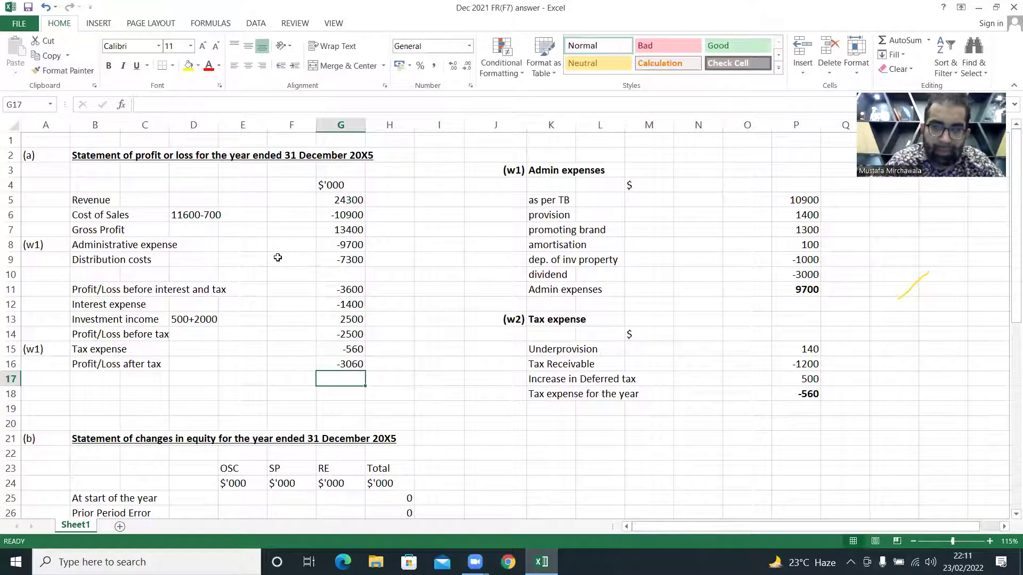
Make the profit or loss after tax amount in G16 bold
key(Up)
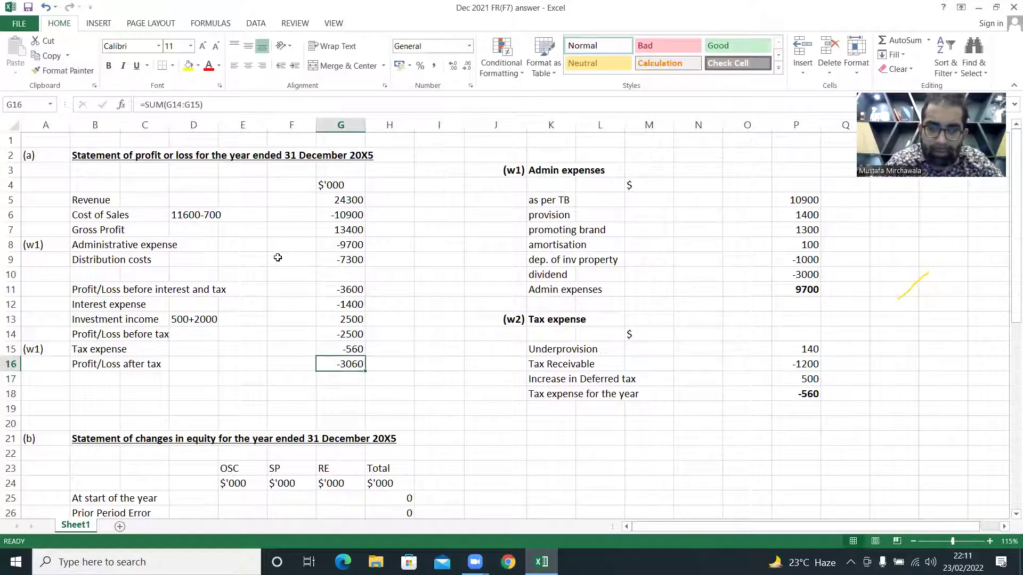
key(ctrl+b)
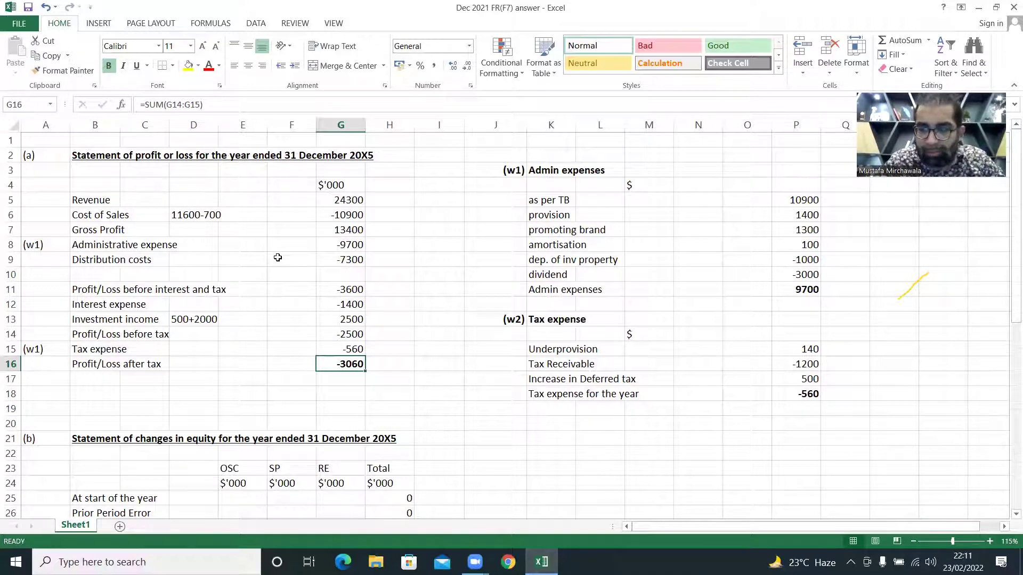
key(Up)
key(Down)
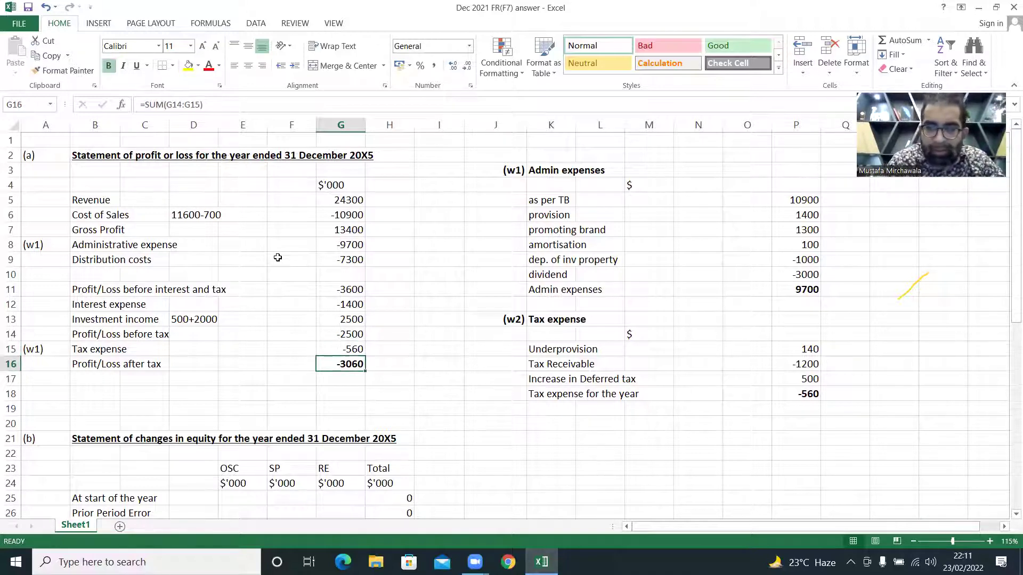
Clear the after-tax total in G16 and reverse the sign of the tax expense in G15 with =-P18
key(Delete)
key(Right)
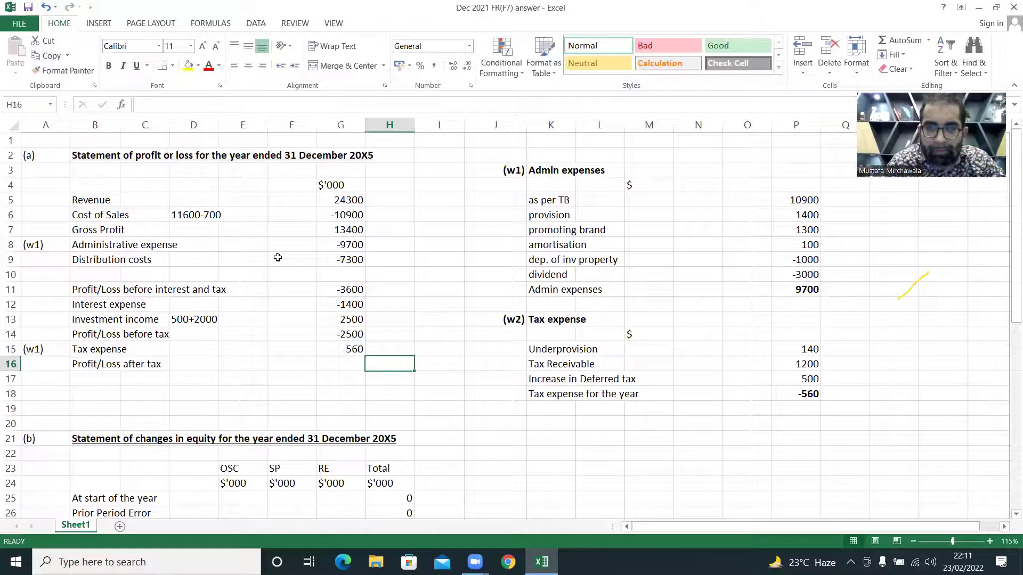
key(Up)
key(Left)
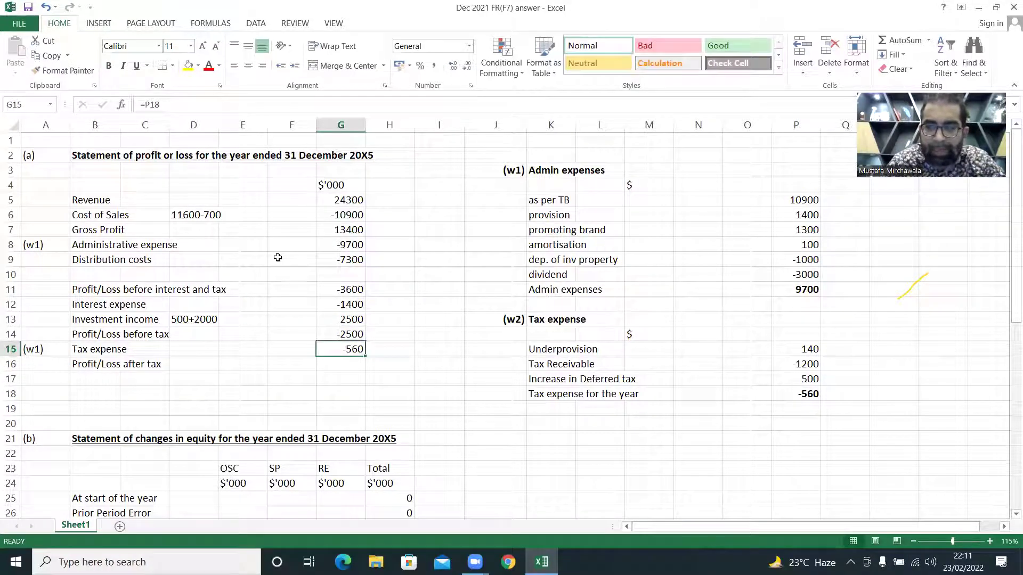
key(BackSpace)
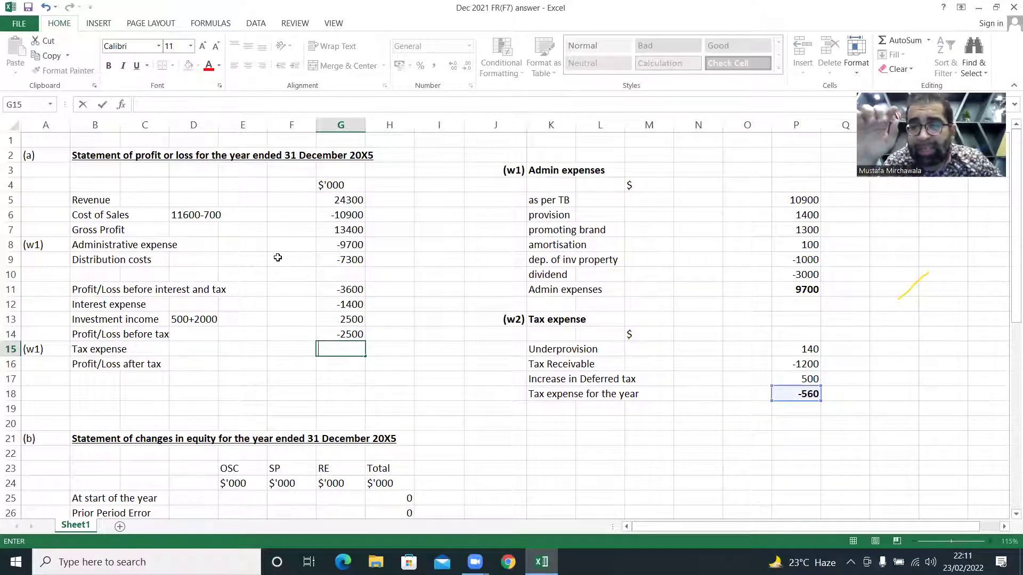
text(=-)
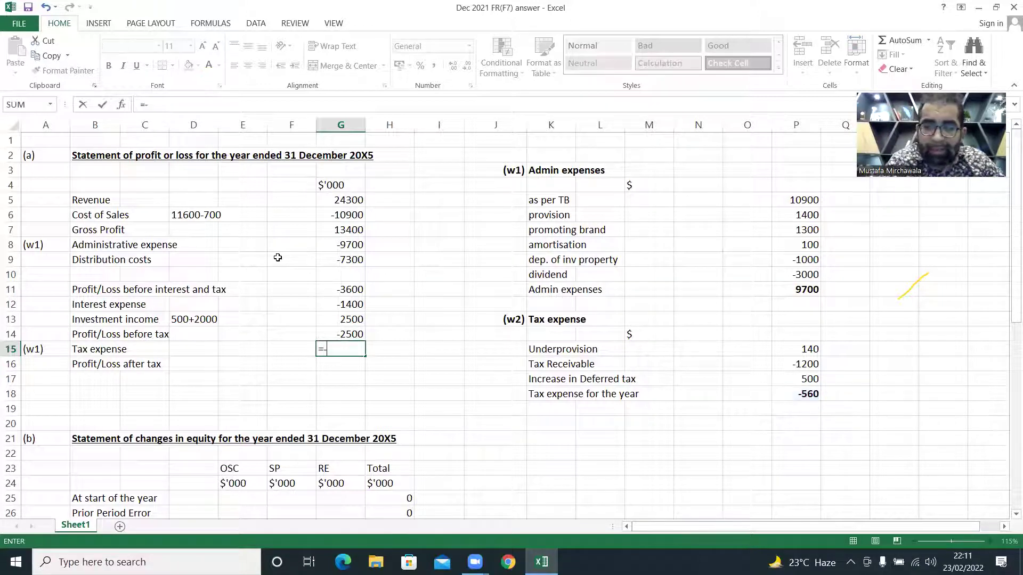
key(Down)
key(Right)
key(Right)
key(Right)
key(Right)
key(Right)
key(Right)
key(Right)
key(Right)
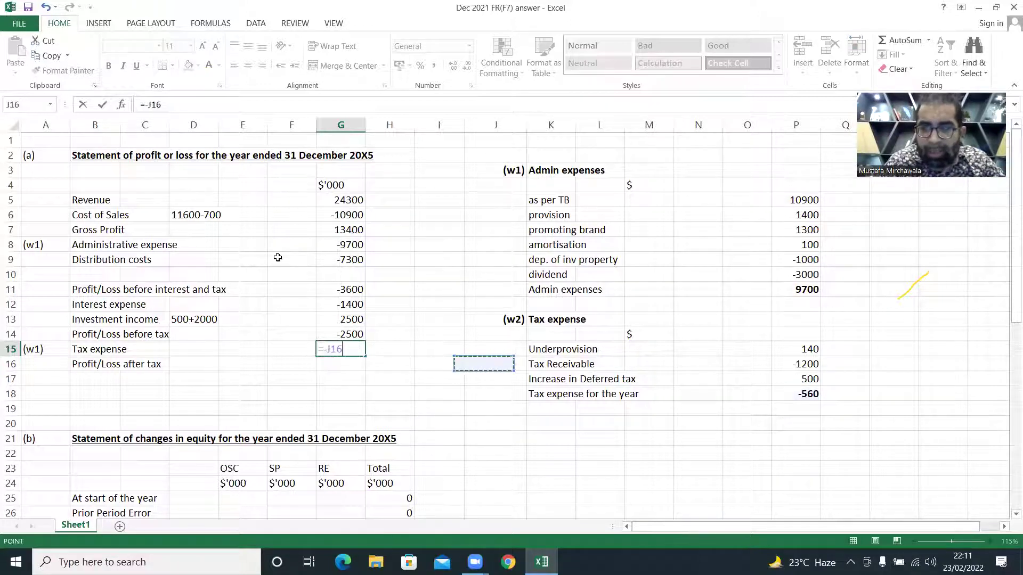
key(Right)
key(Down)
key(Down)
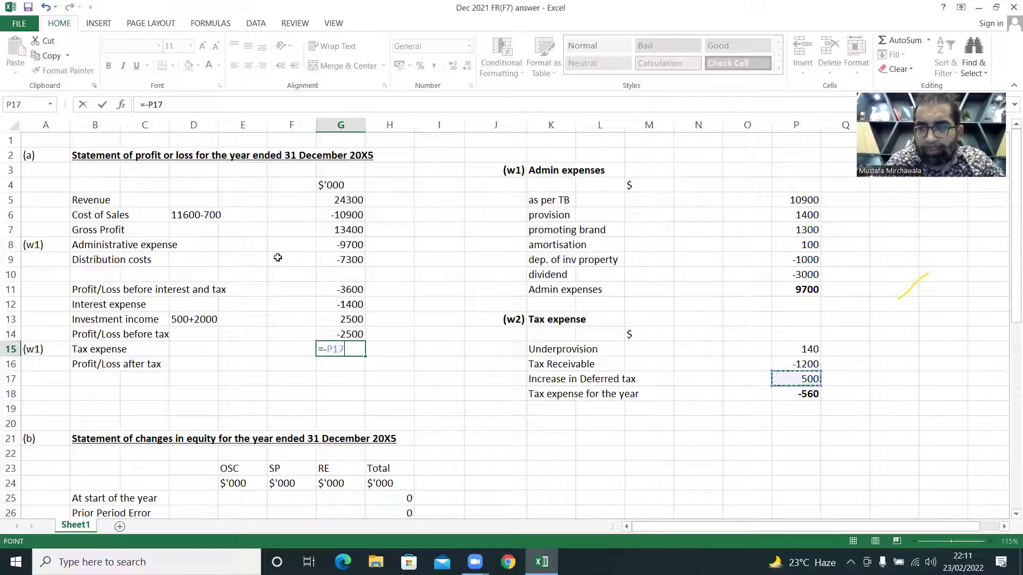
key(Return)
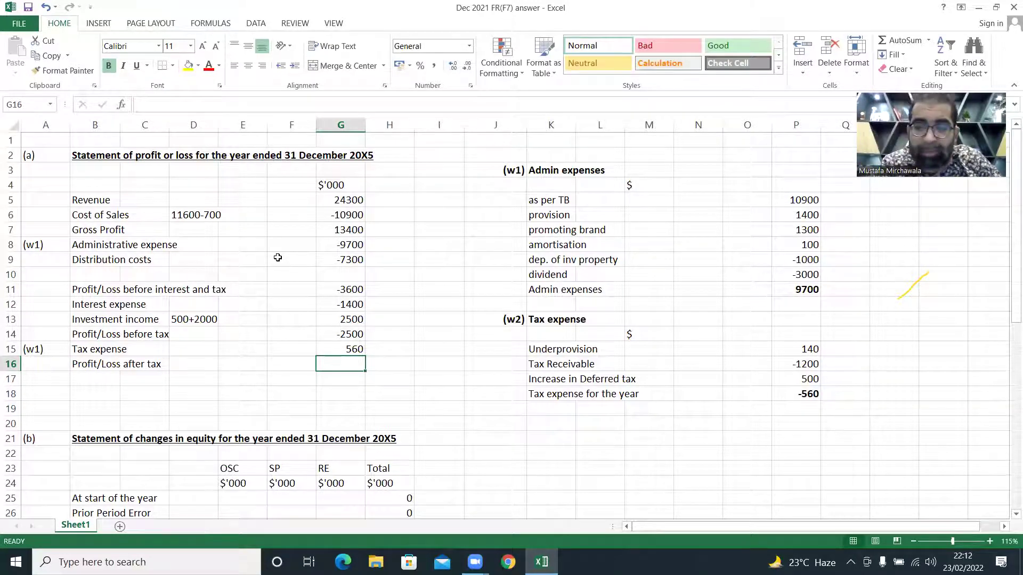
Recalculate the profit or loss after tax in G16 as the sum of G14:G15
key(alt)
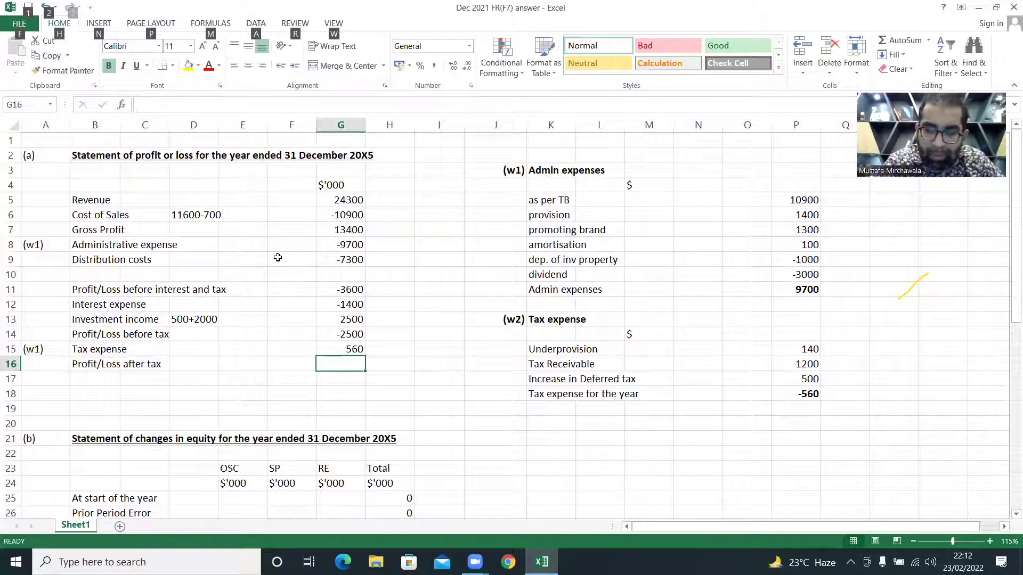
key(alt+=)
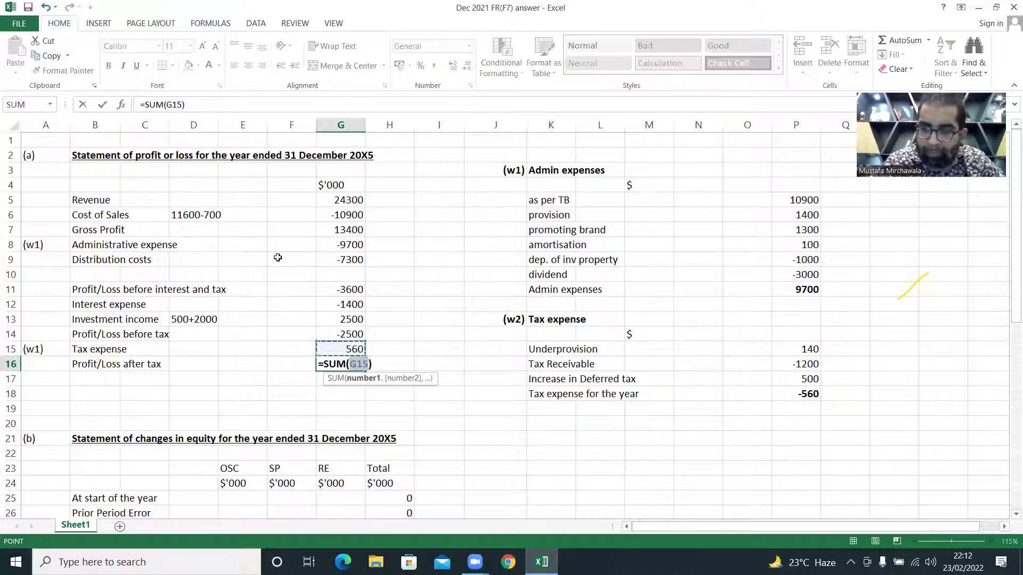
key(Up)
key(shift+Down)
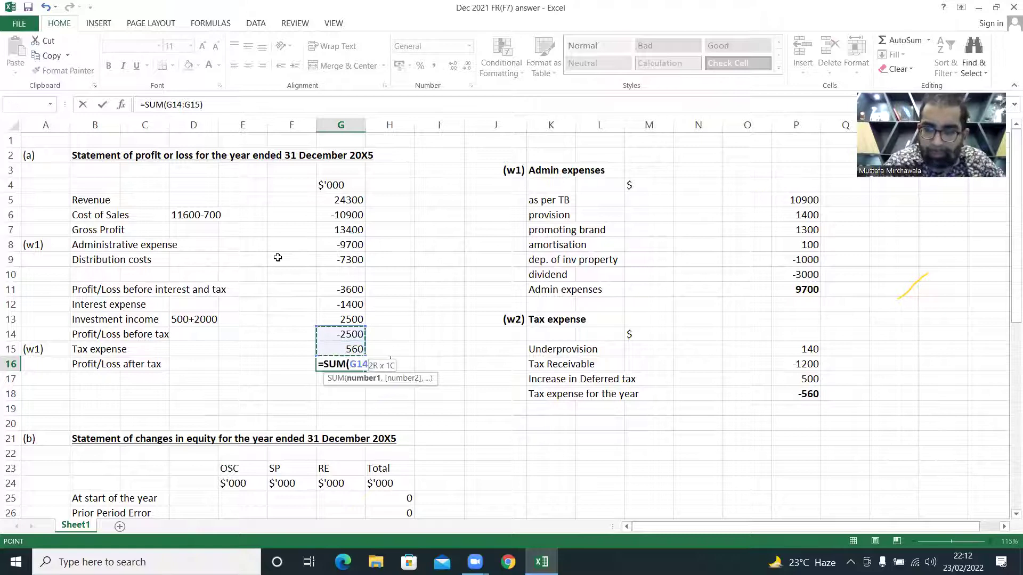
key(Return)
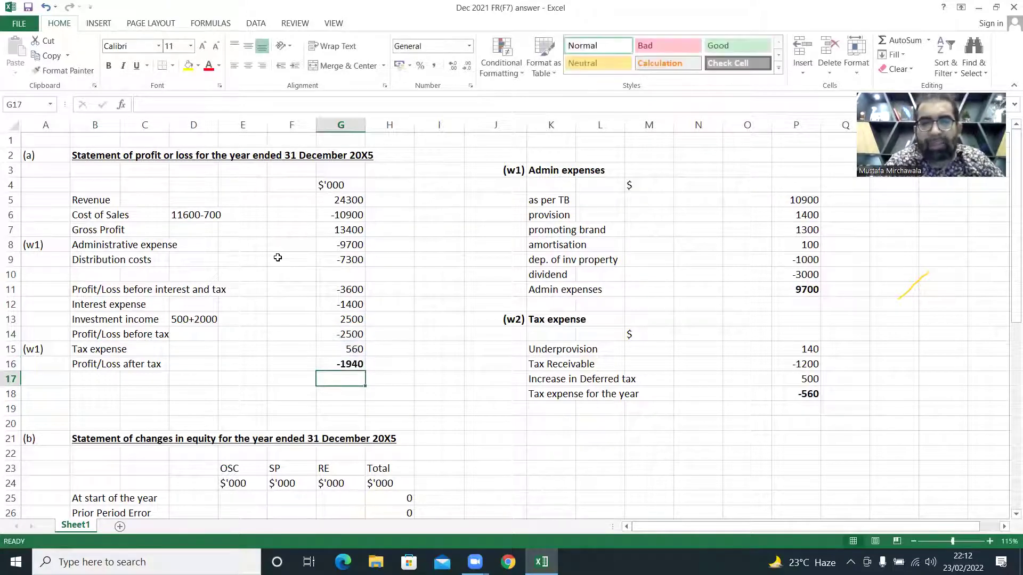
Enter the start-of-year balances in row 25 of the statement of changes in equity: OSC 60000, SP 0 and RE 43200
click(345, 365)
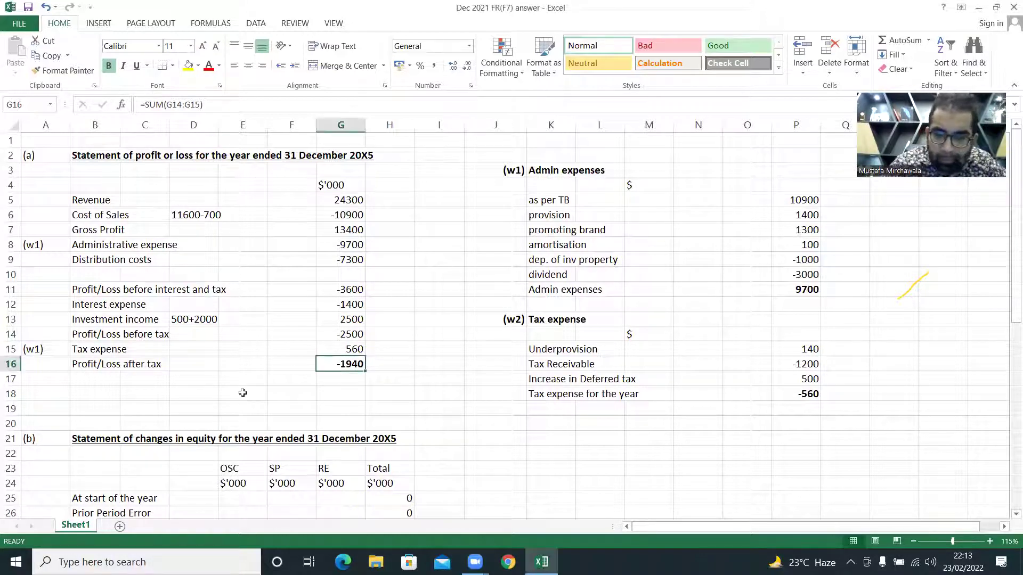
key(Down)
key(Down)
key(Down)
key(Down)
key(Down)
key(Down)
key(Down)
key(Down)
key(Down)
key(Down)
key(Down)
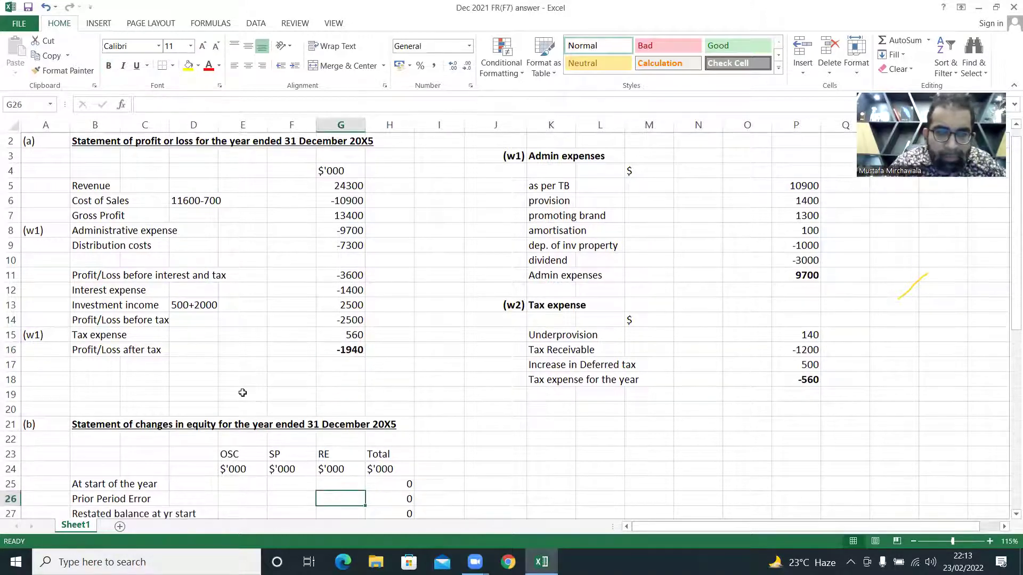
key(Down)
key(Down)
key(Down)
key(Down)
key(Down)
key(Down)
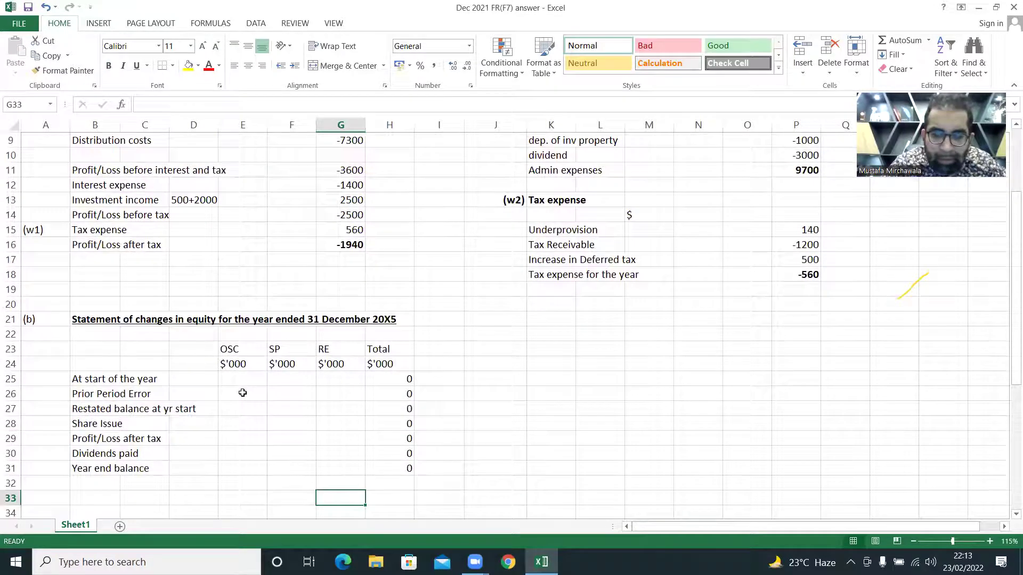
key(Up)
key(Up)
key(Up)
key(Up)
key(Up)
key(Up)
key(Up)
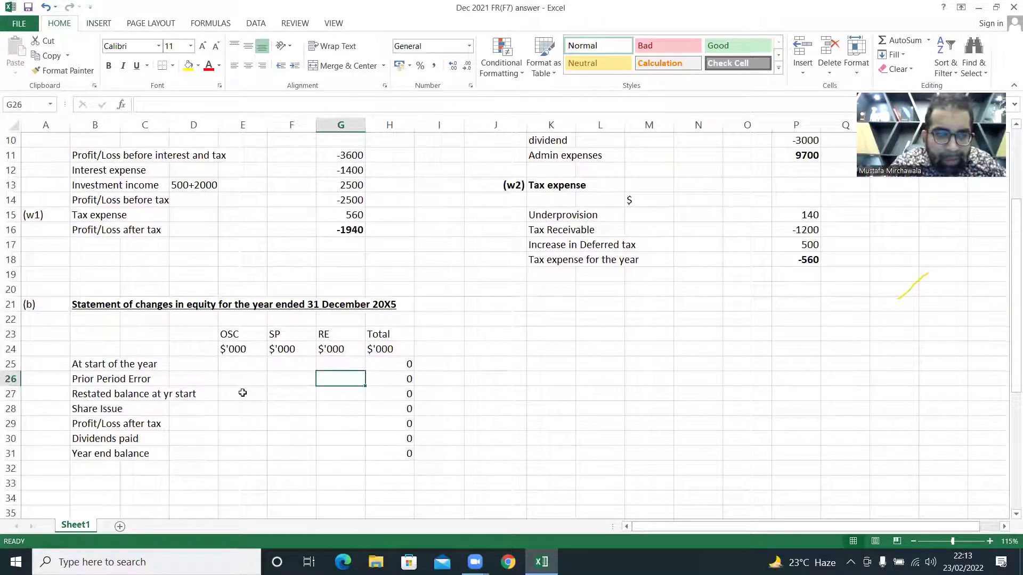
key(Left)
key(Left)
key(Left)
key(Up)
key(Right)
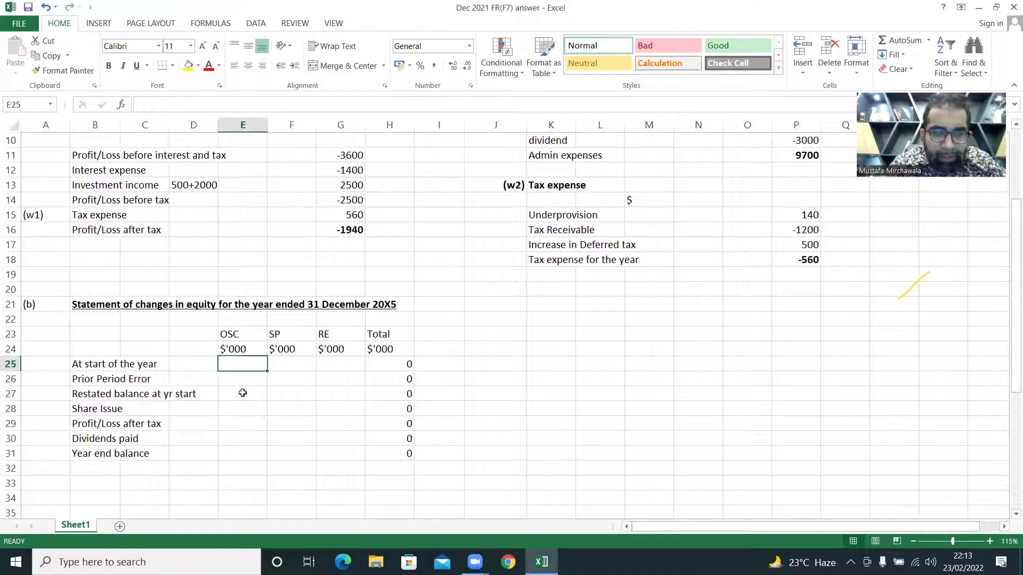
text(60000)
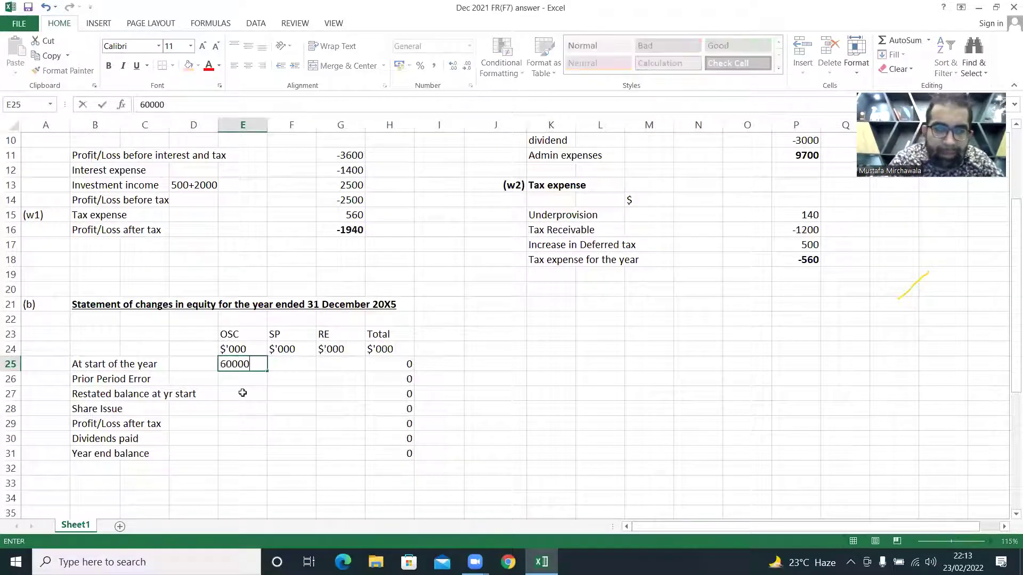
key(Right)
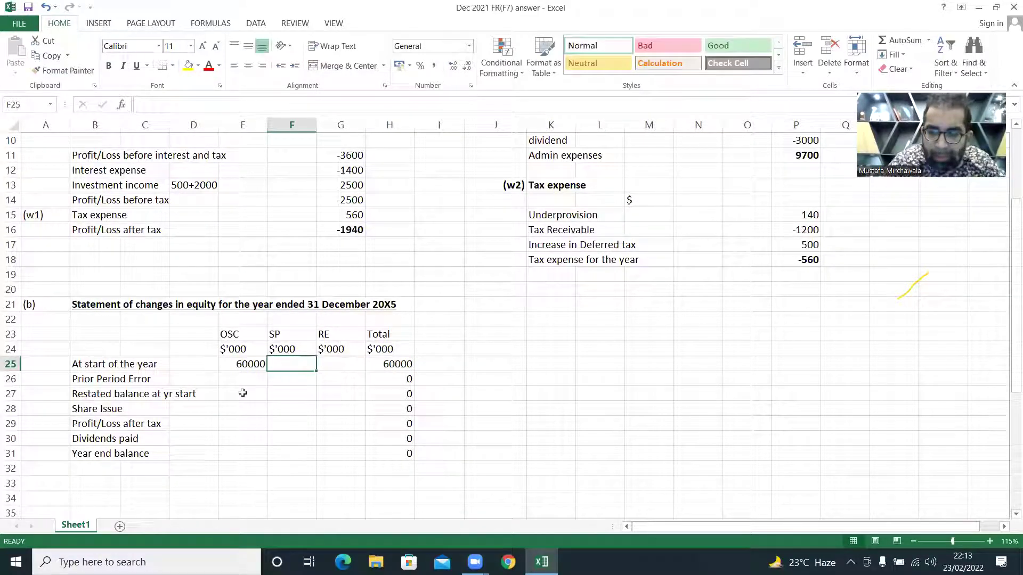
text(0)
key(Right)
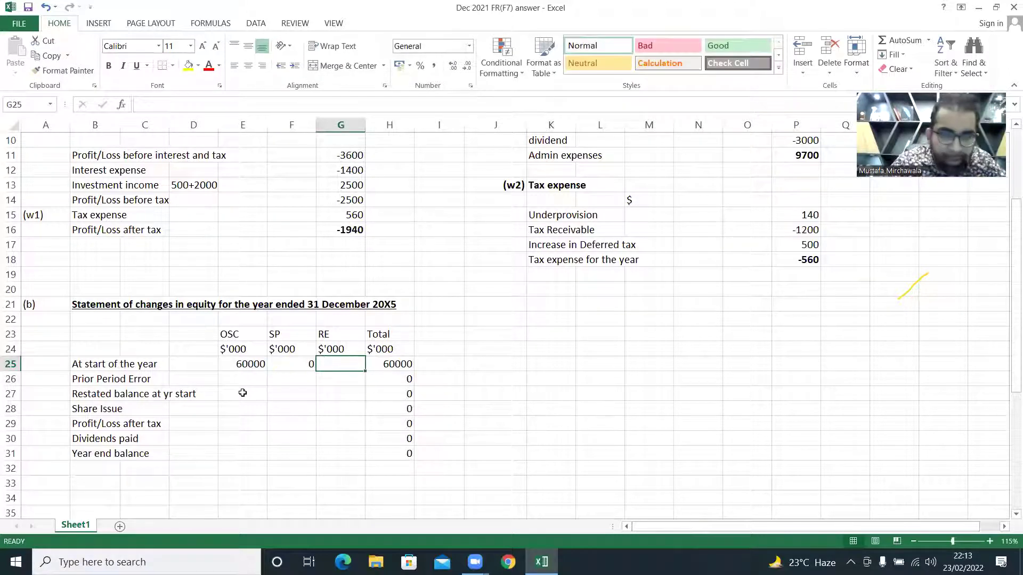
text(43)
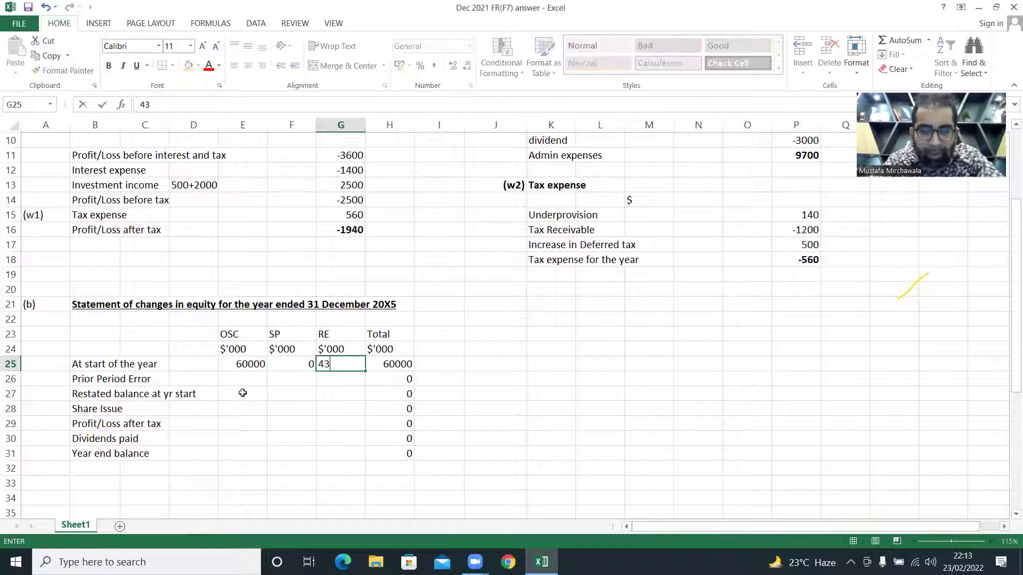
text(200)
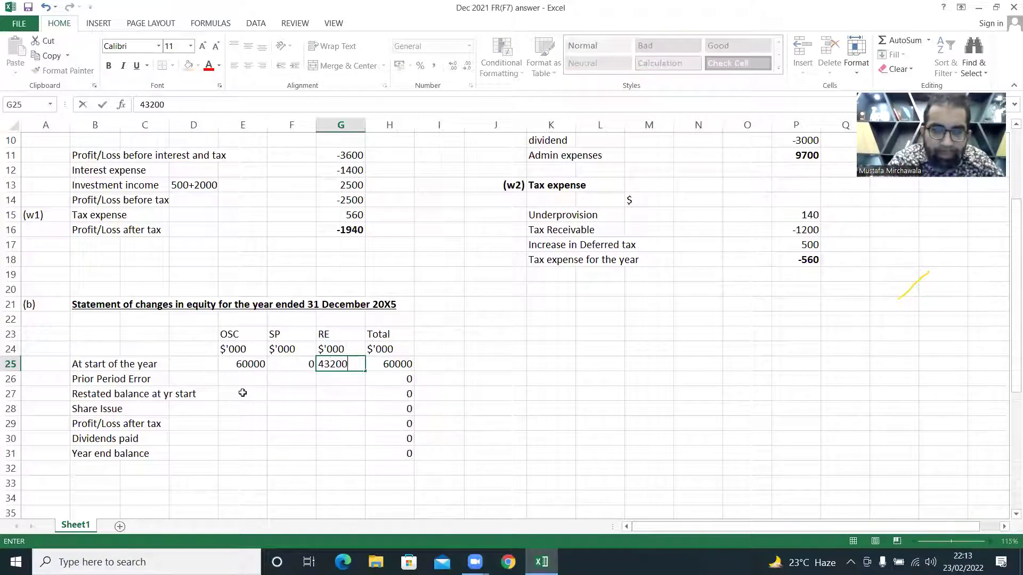
key(Return)
Clear the Total column of the statement of changes in equity, including its heading, unit label and row sums, in H23:H31
key(Up)
key(Up)
key(Up)
key(Right)
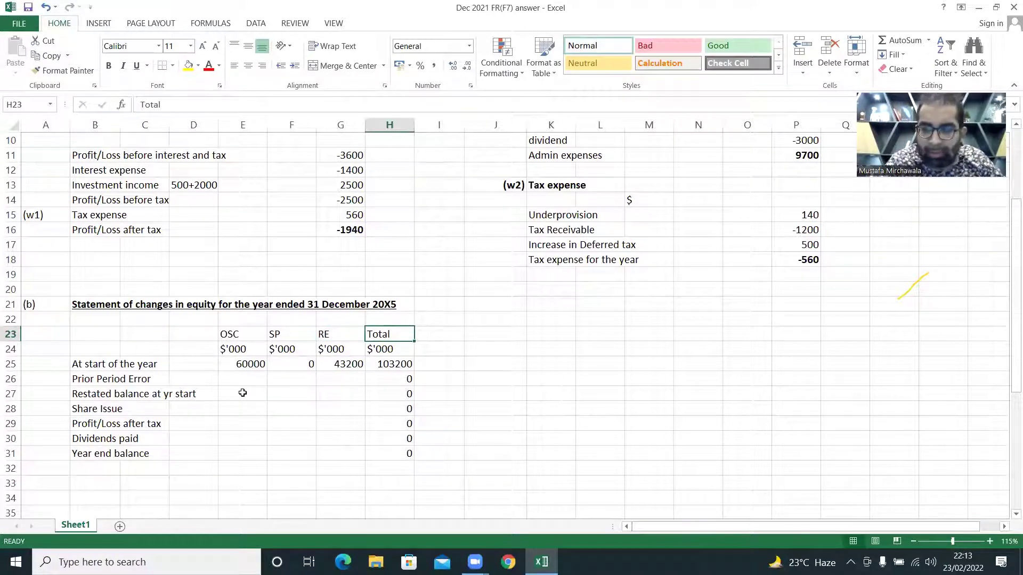
key(Delete)
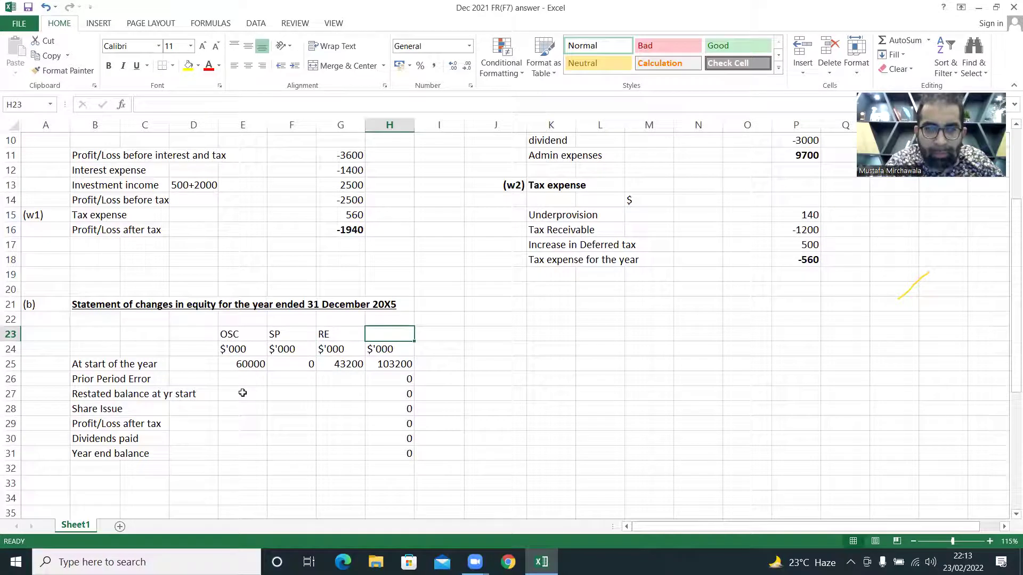
key(Down)
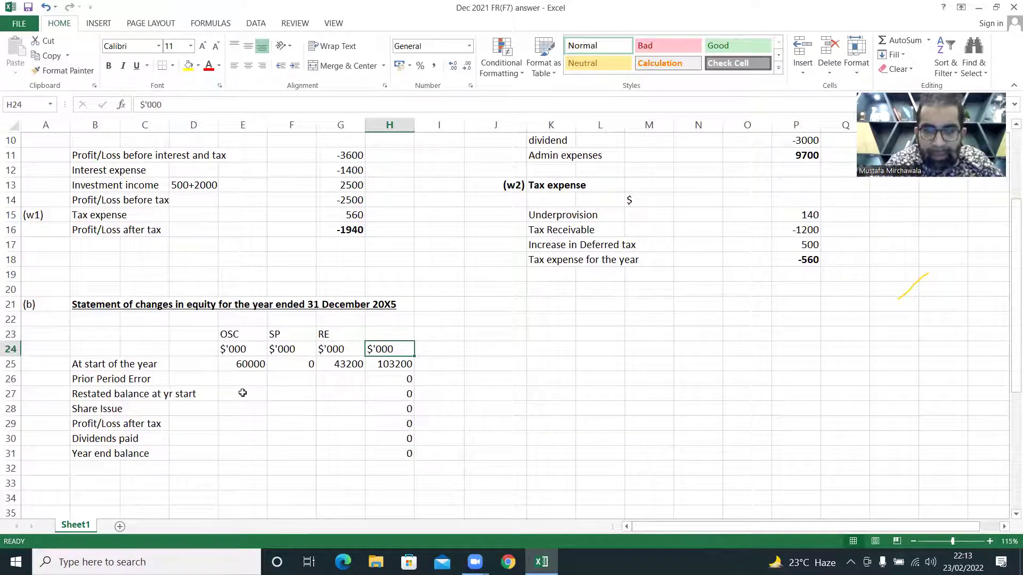
key(Delete)
key(Down)
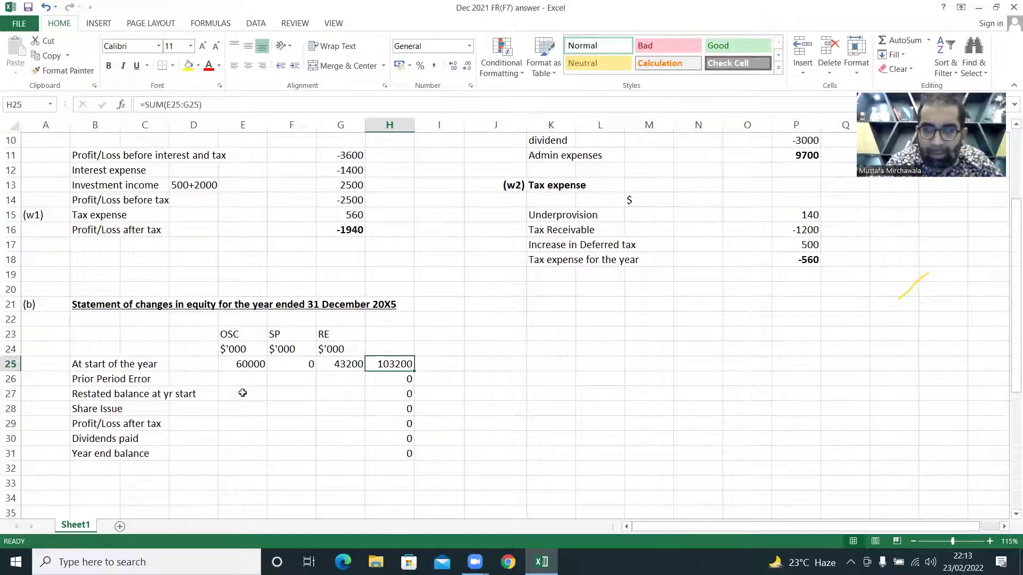
key(Delete)
key(Down)
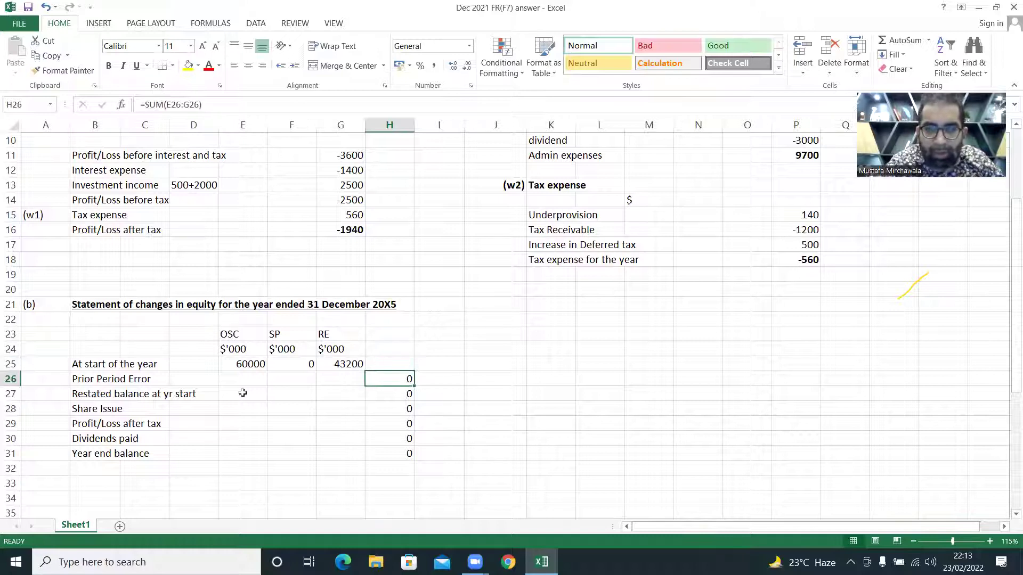
key(Delete)
key(Down)
key(Delete)
key(Down)
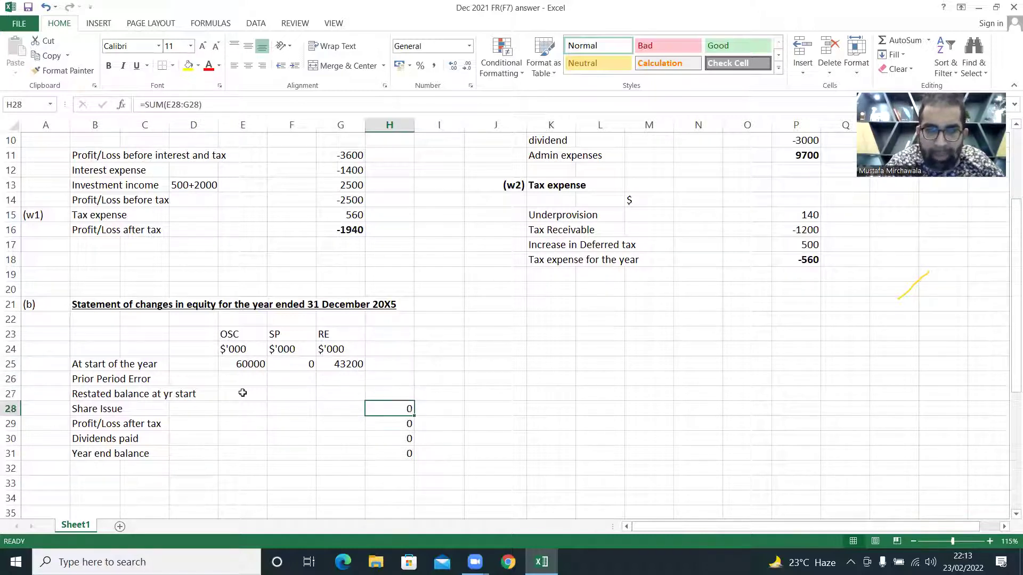
key(alt+equal)
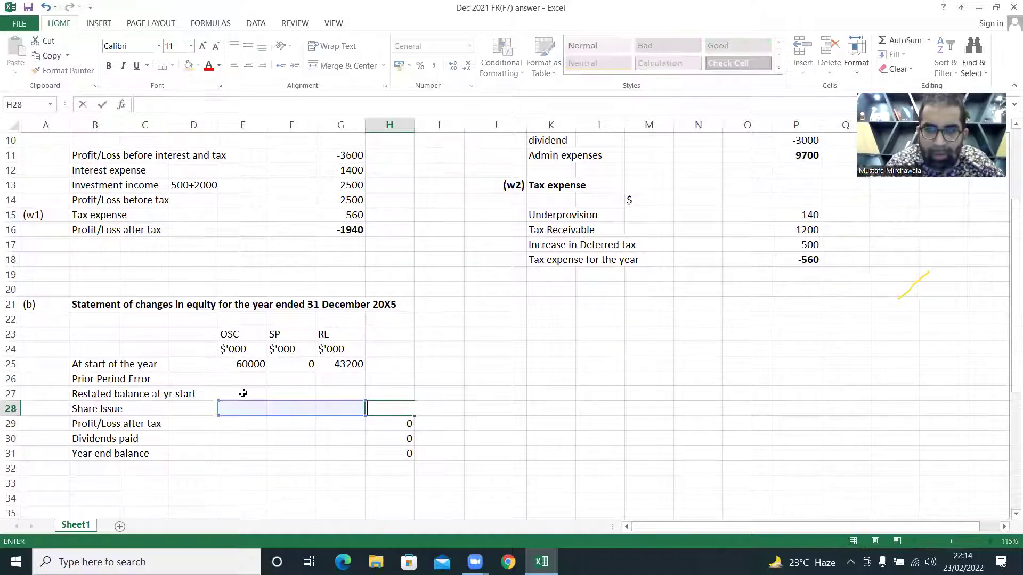
key(Return)
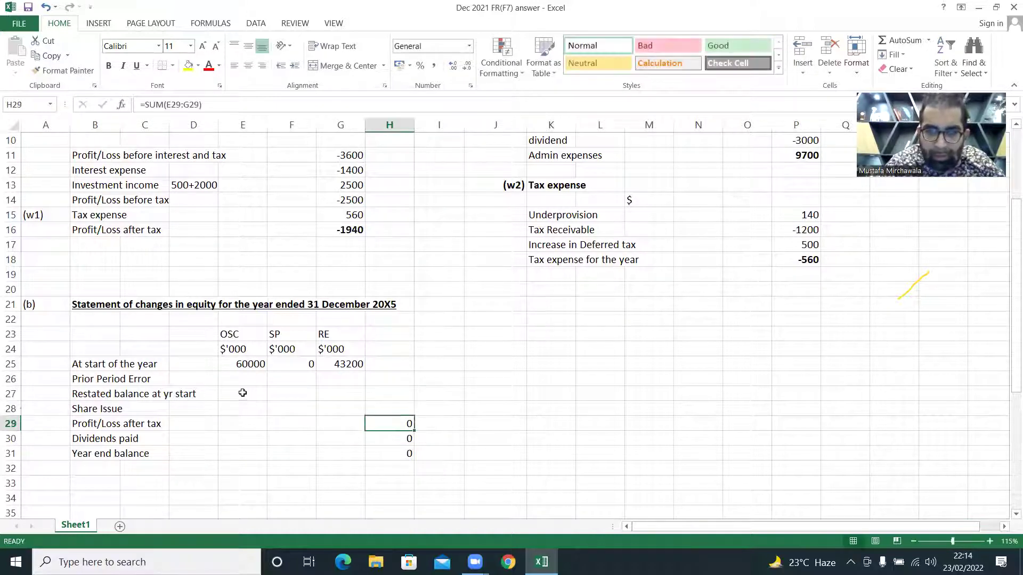
key(Delete)
key(Down)
key(Delete)
key(Down)
key(Delete)
key(Up)
key(Up)
key(Up)
key(Up)
key(Up)
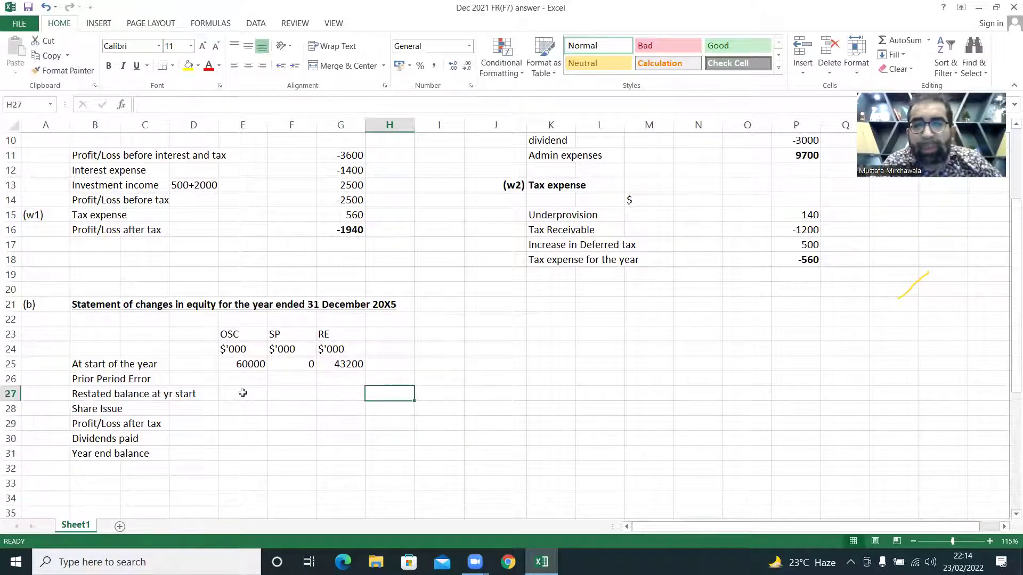
key(Up)
key(Up)
key(Up)
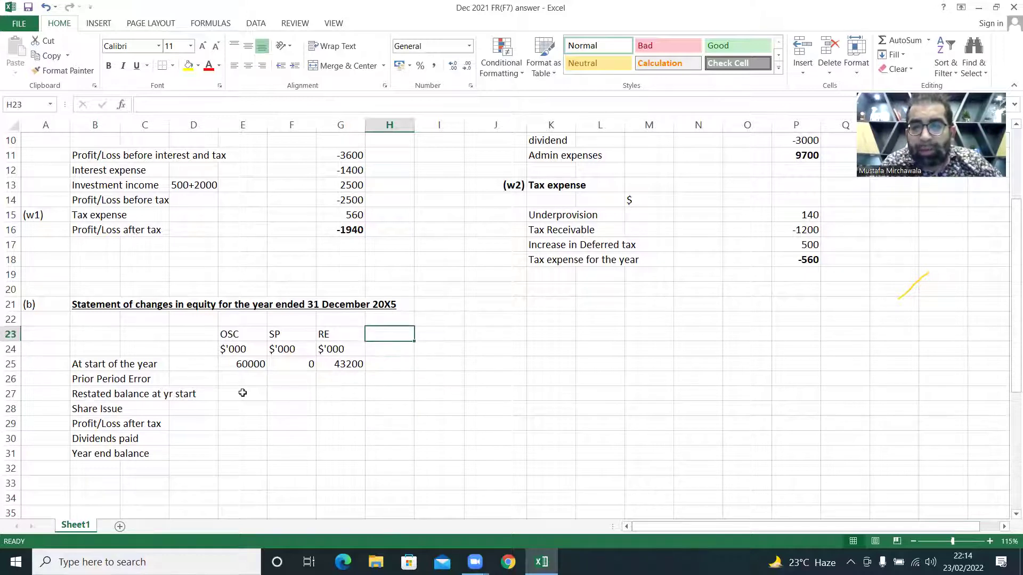
key(Left)
key(Left)
key(Left)
key(Left)
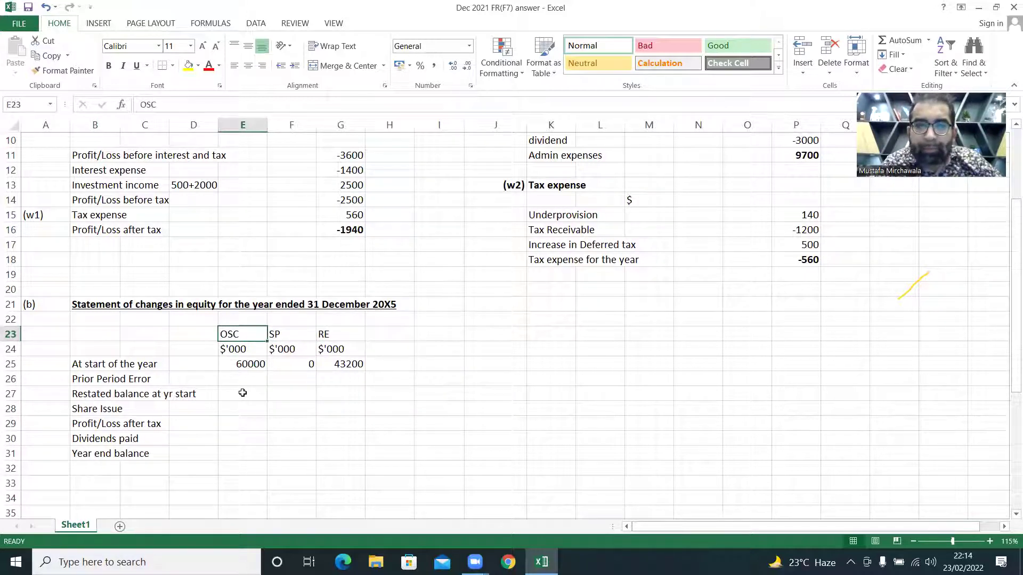
Make the OSC, SP and RE column headings in row 23 of the statement of changes in equity bold
key(Right)
key(ctrl+b)
key(Right)
key(ctrl+b)
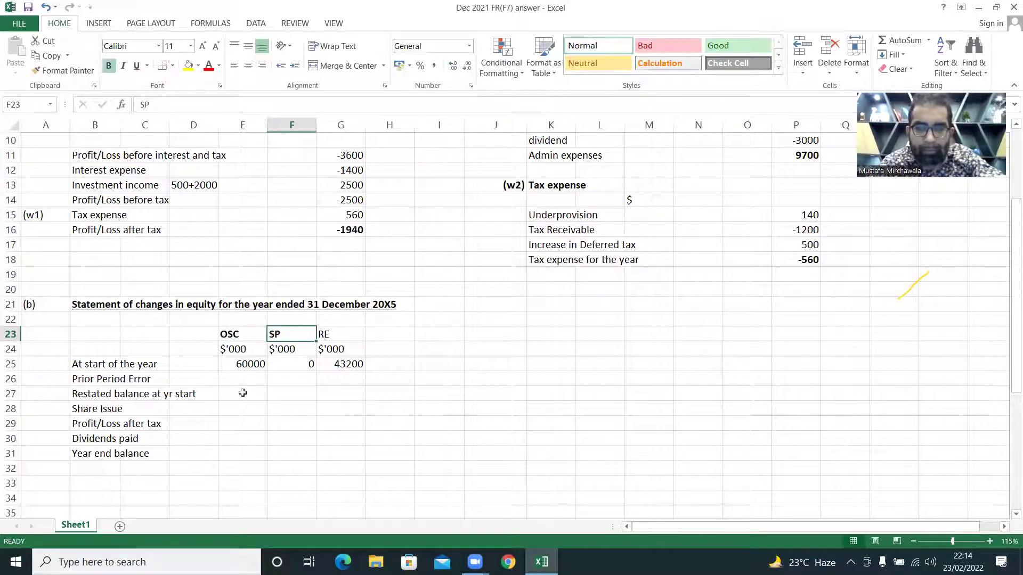
key(Right)
key(ctrl+b)
Enter the prior period error of -700 in G26 and calculate the restated RE balance in G27 as the sum of G25:G26
key(Down)
key(Down)
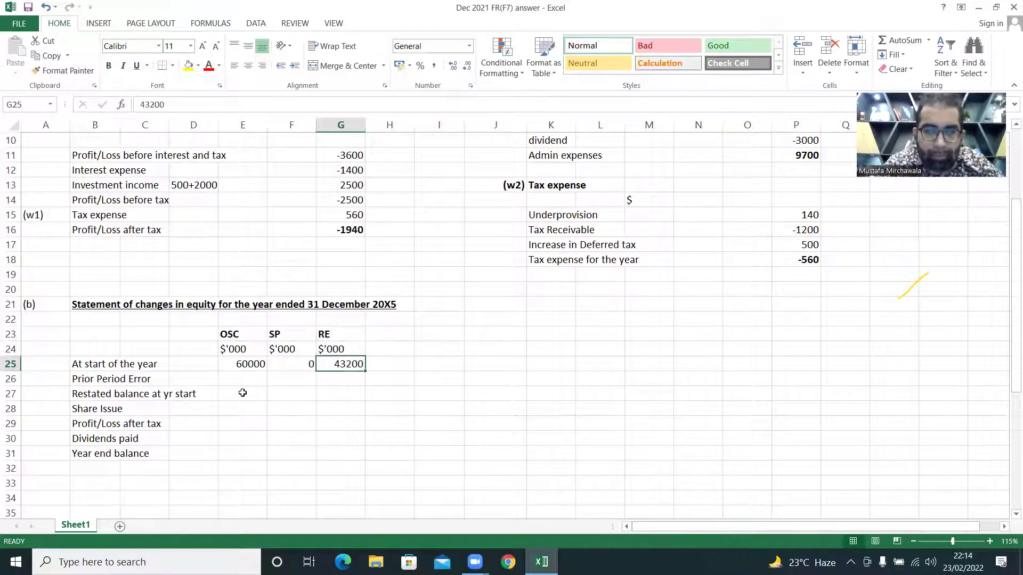
key(Left)
key(Left)
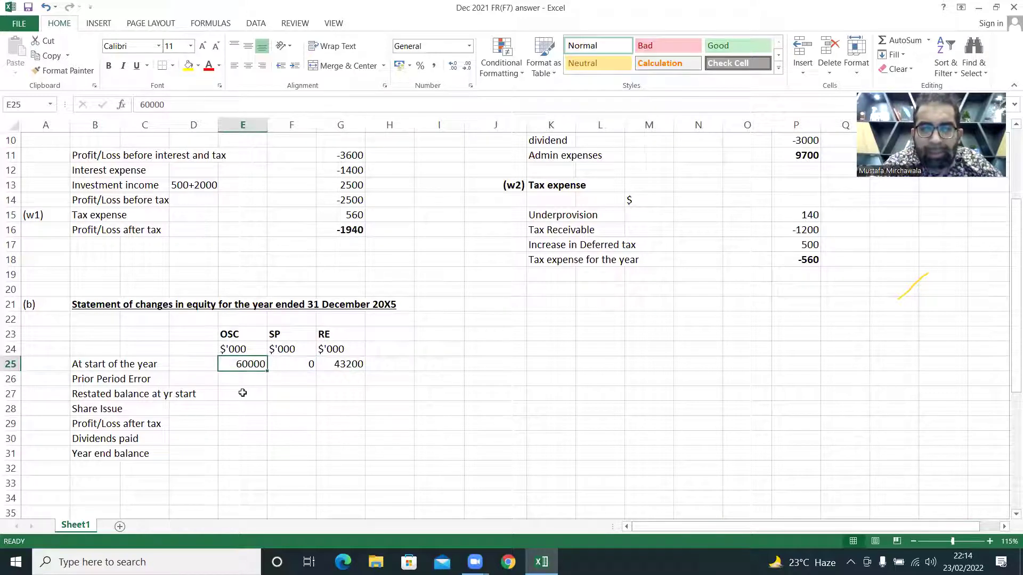
key(Down)
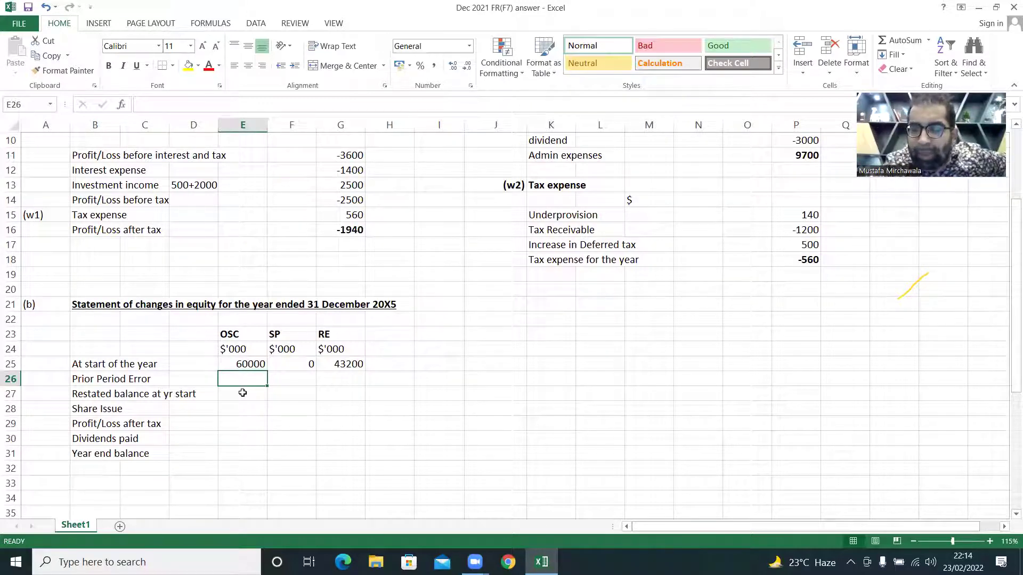
key(Right)
key(Right)
text(-700)
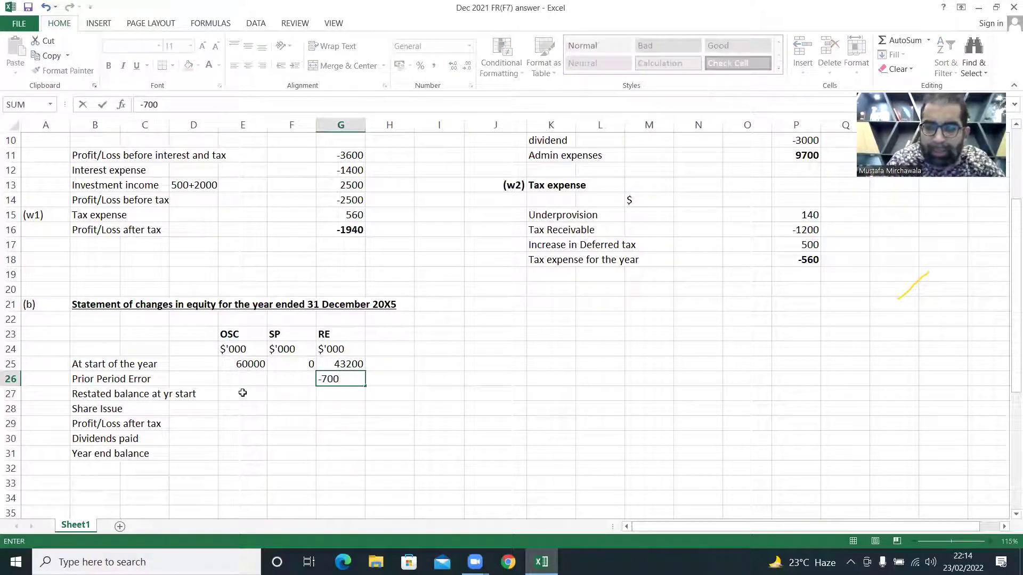
key(Return)
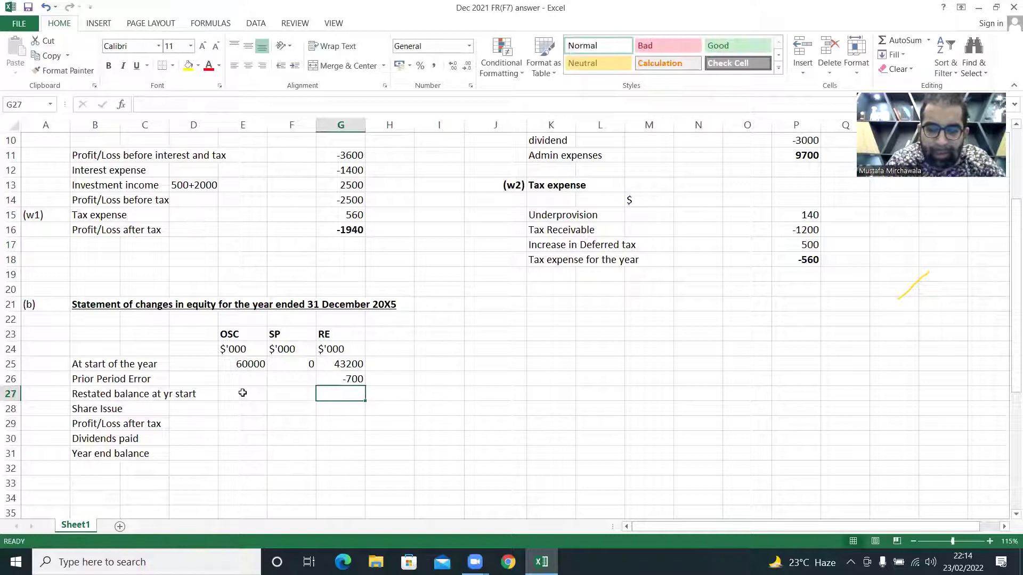
key(alt+equal)
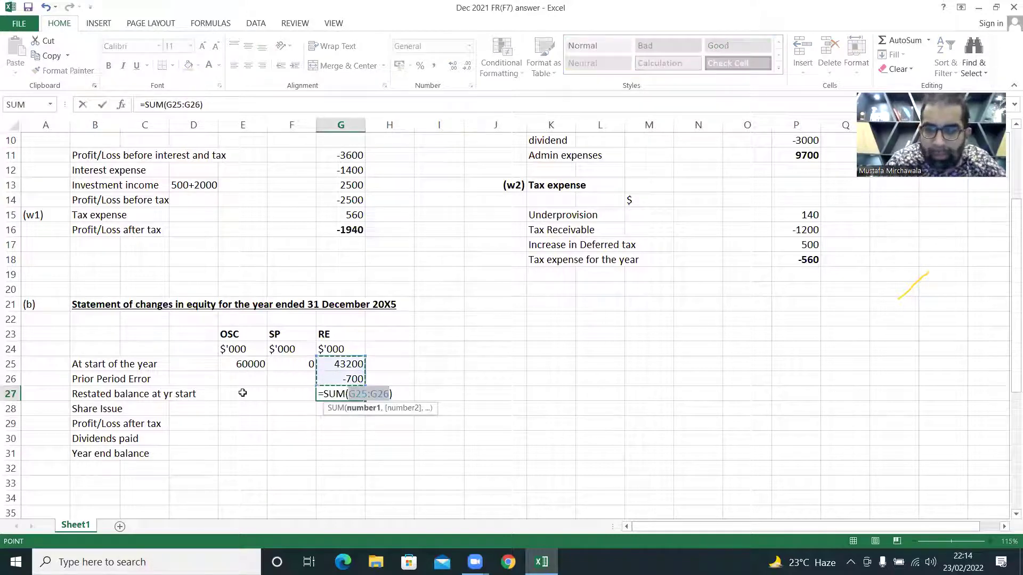
key(Return)
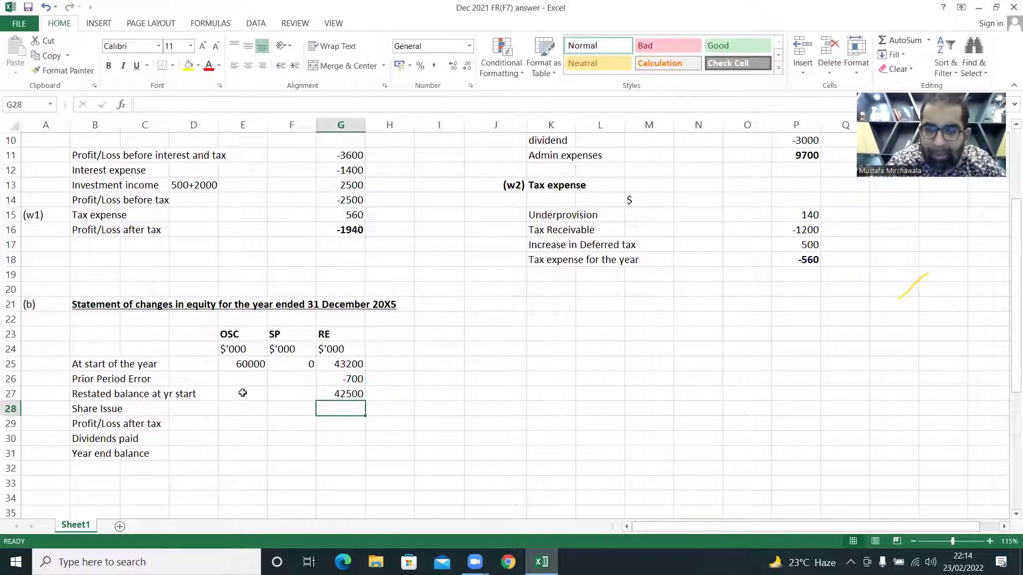
Link the restated SP and OSC balances in F27 and E27 to their start-of-year balances in row 25
key(Up)
key(Left)
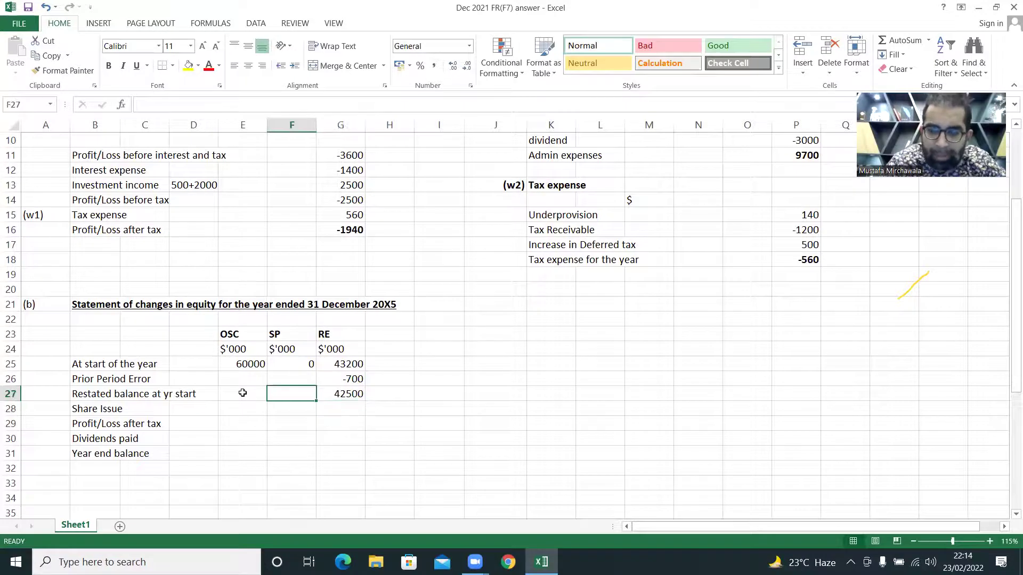
text(=)
key(Up)
key(Up)
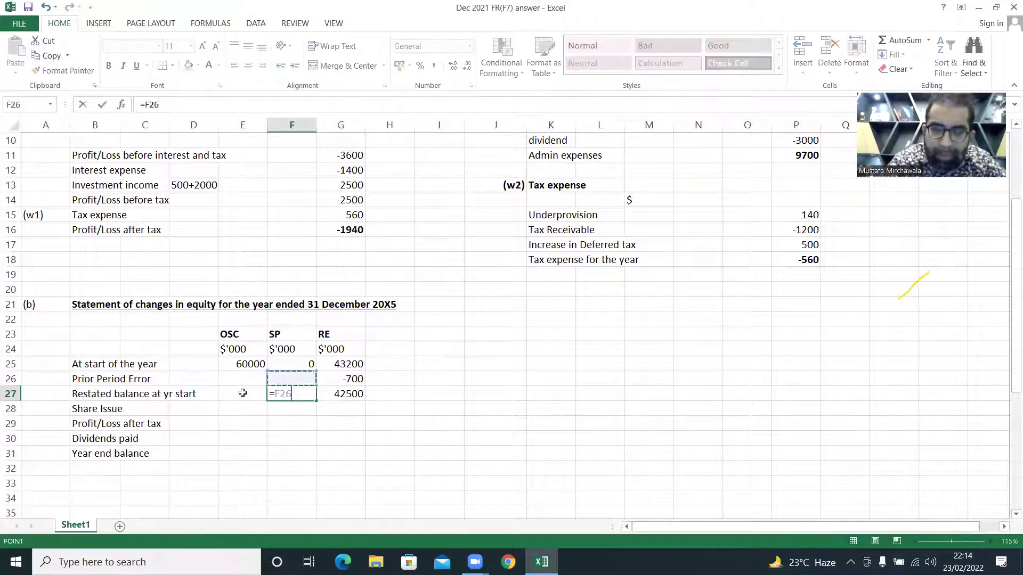
key(Return)
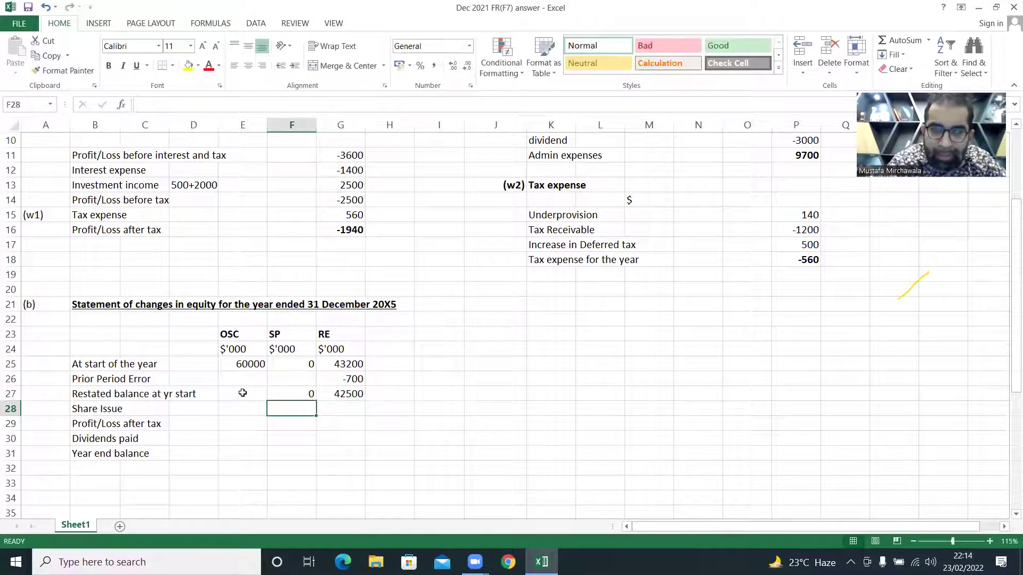
key(Up)
key(Left)
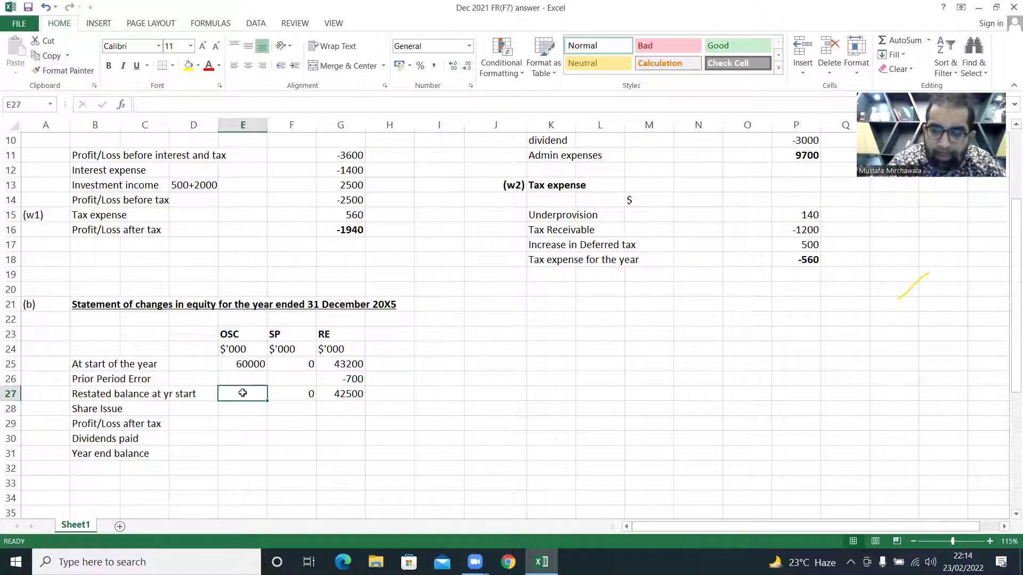
text(=)
key(Up)
key(Up)
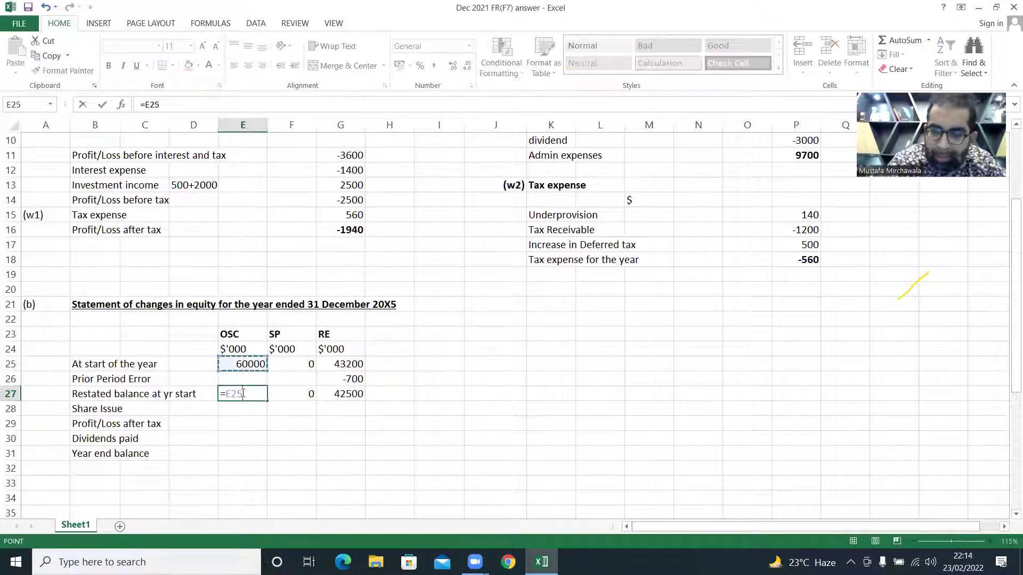
key(Return)
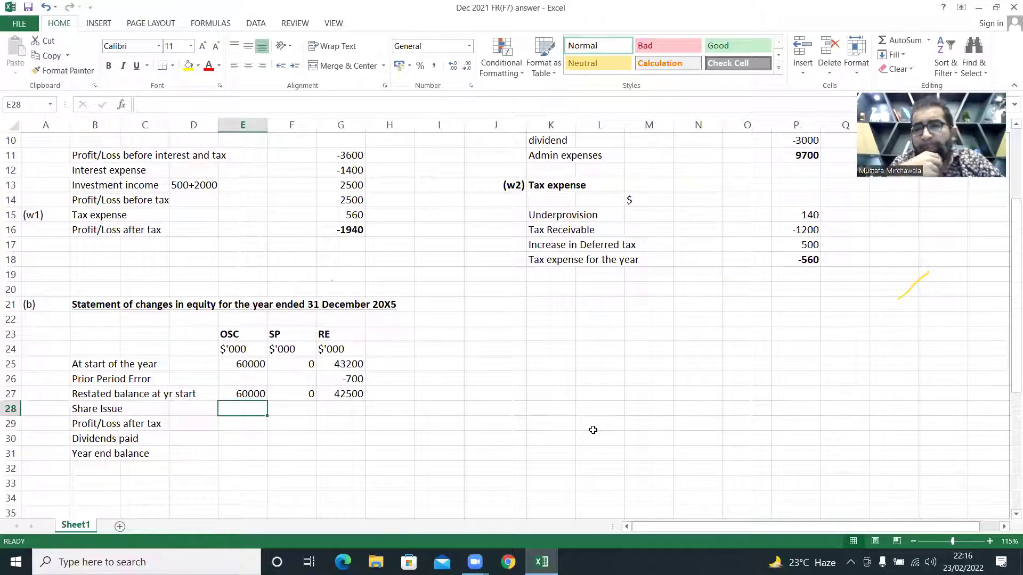
Enter the share issue amounts in row 28: 15000 under OSC and 37500 under SP
text(15)
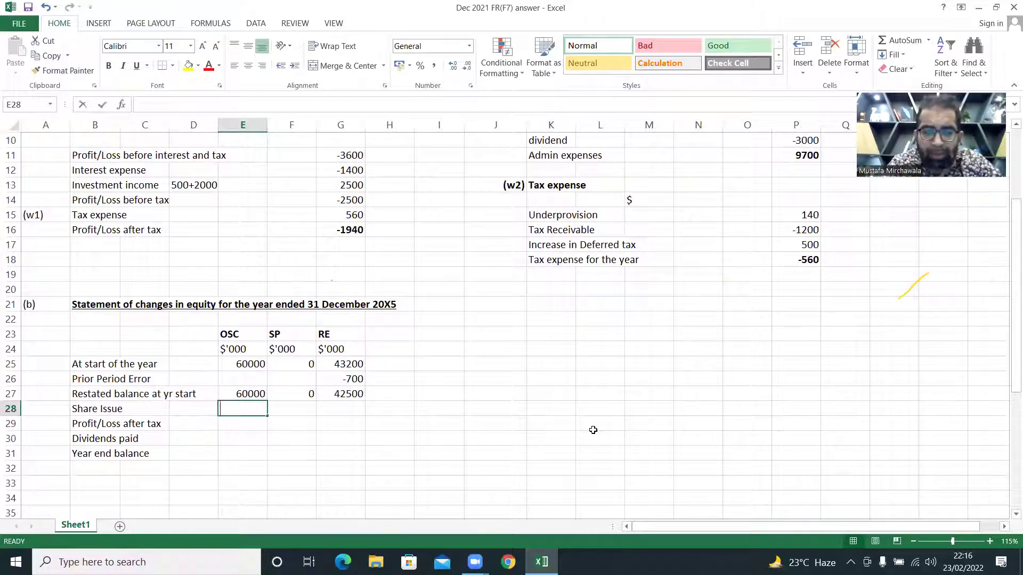
text(000)
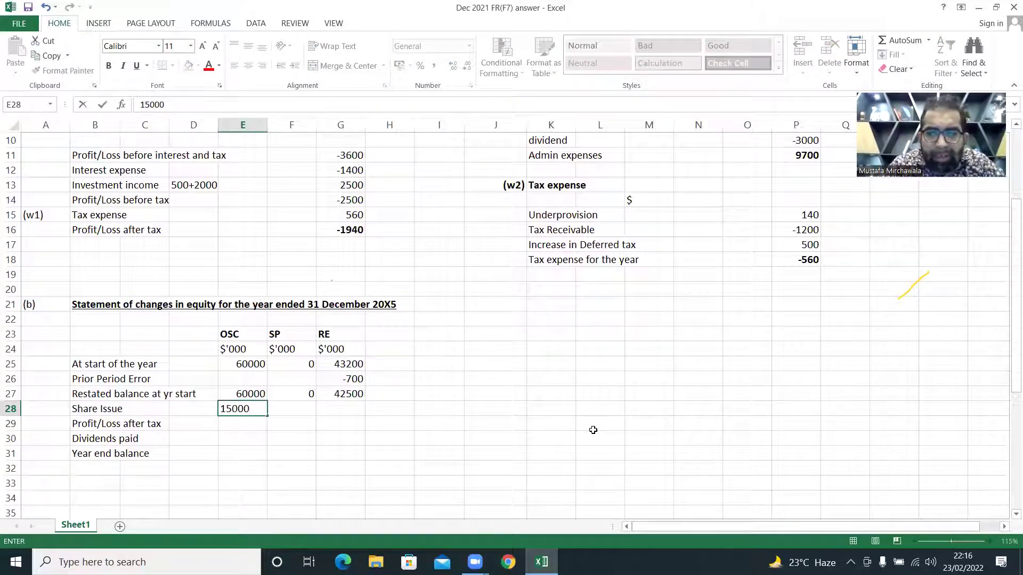
key(Tab)
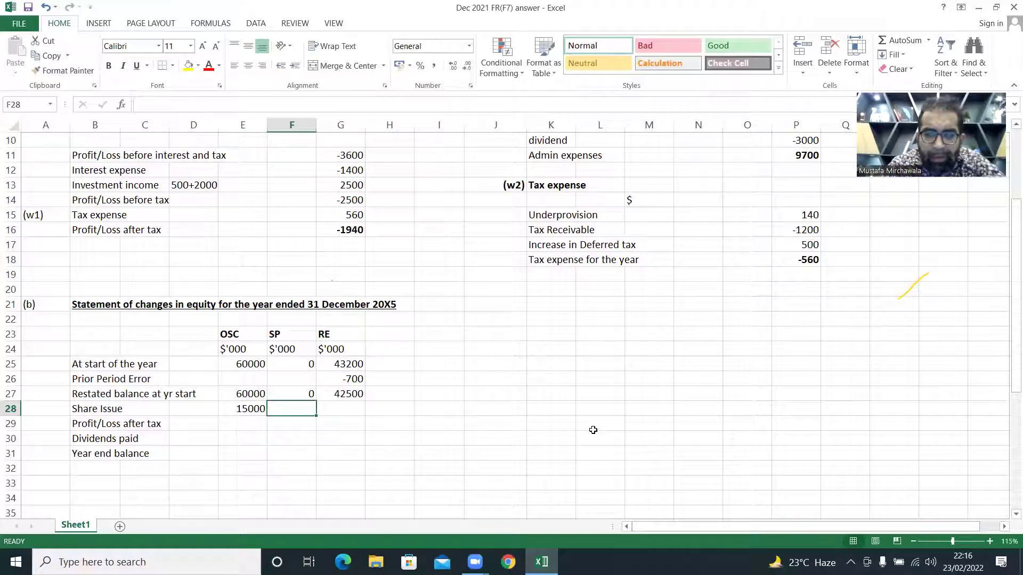
text(37500)
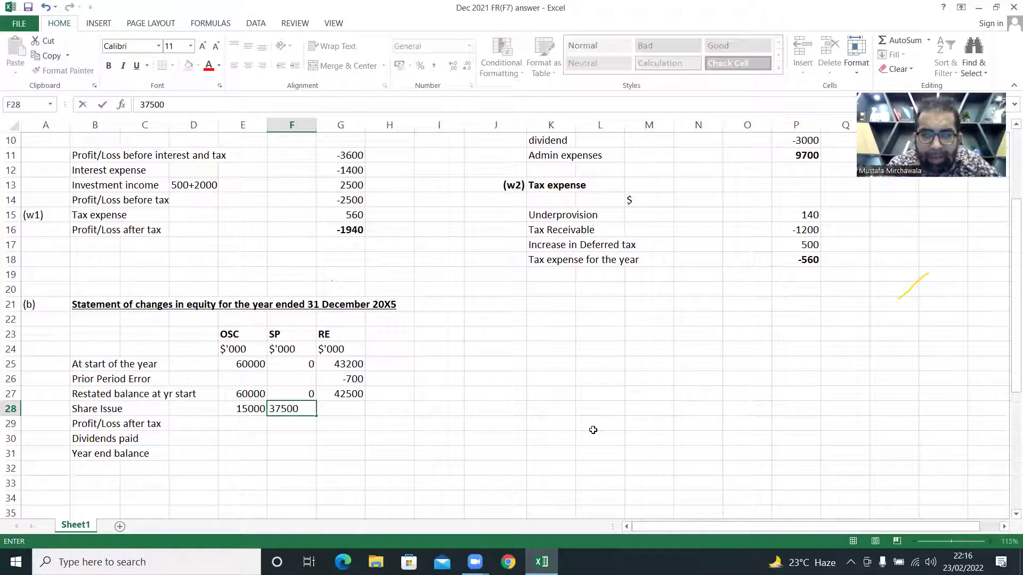
key(Tab)
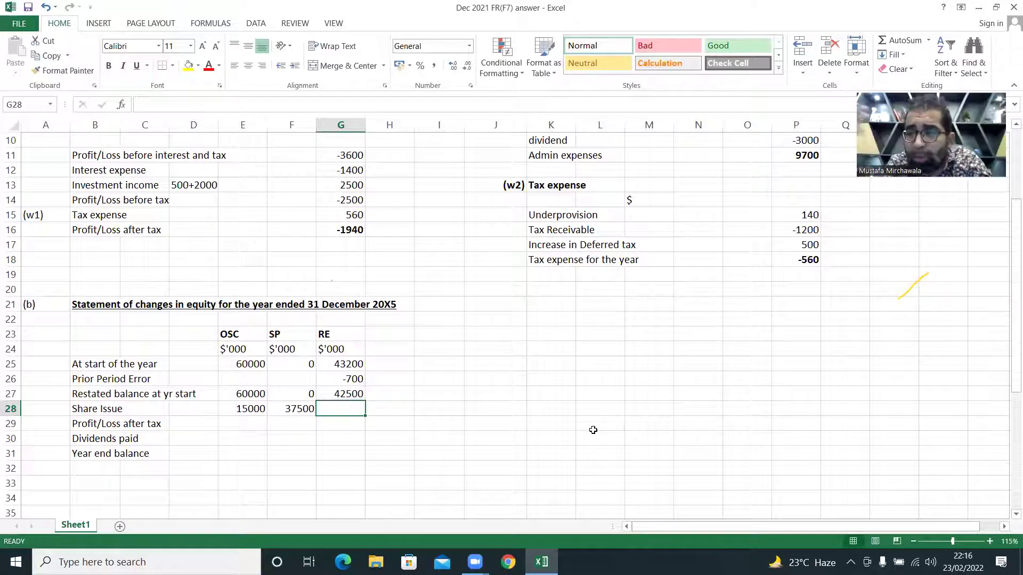
Link the RE profit or loss after tax in G29 to the profit or loss statement with =G16
key(Down)
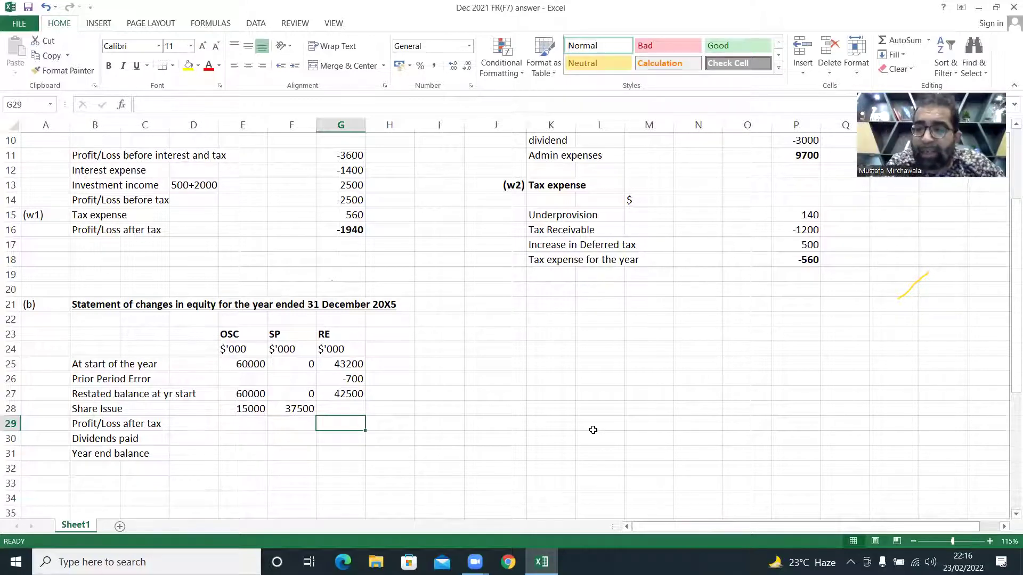
text(=)
key(Up)
key(Up)
key(Up)
key(Up)
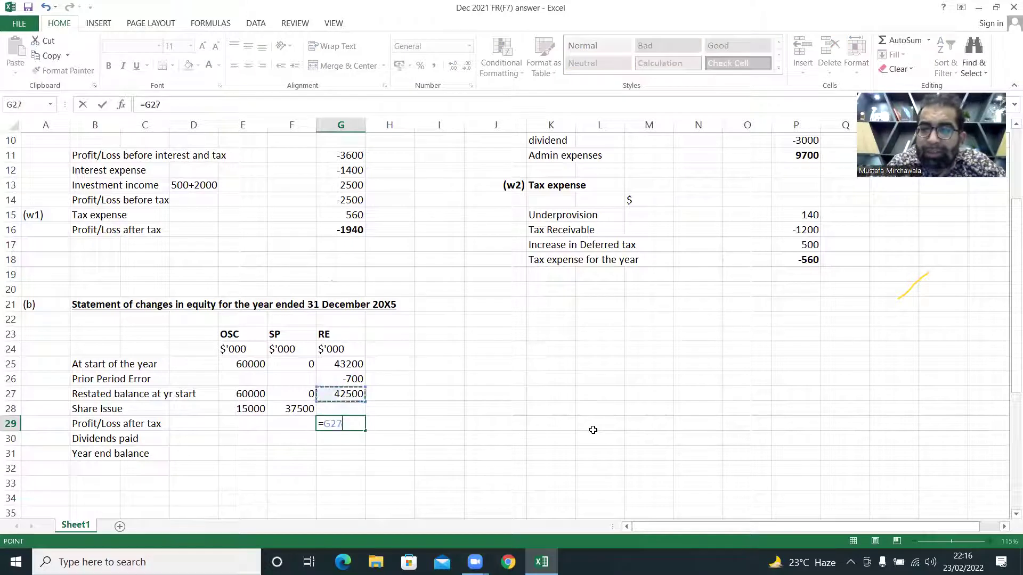
key(Up)
key(Up)
key(Up)
key(Up)
key(Up)
key(Up)
key(Up)
key(Up)
key(Up)
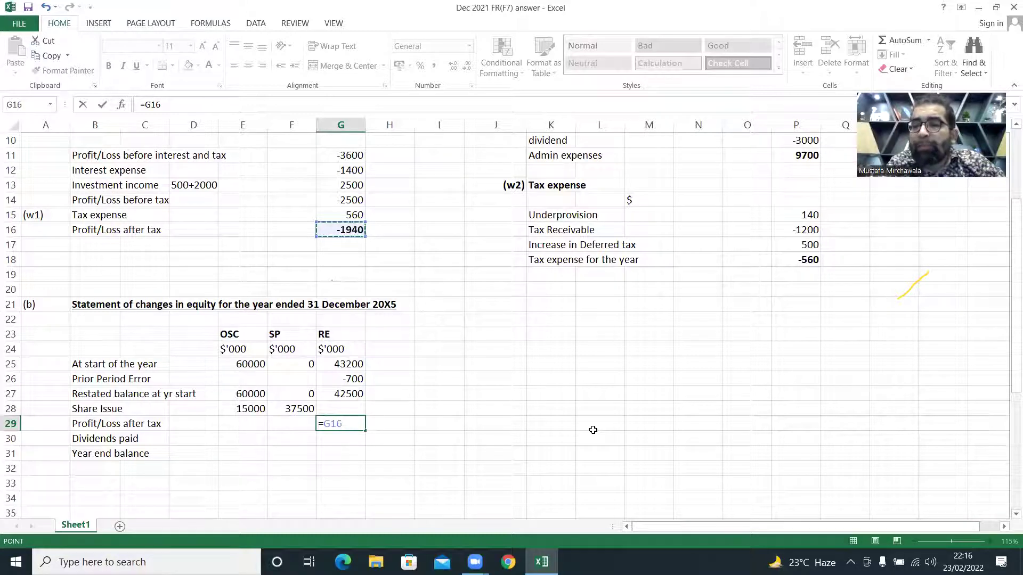
key(Return)
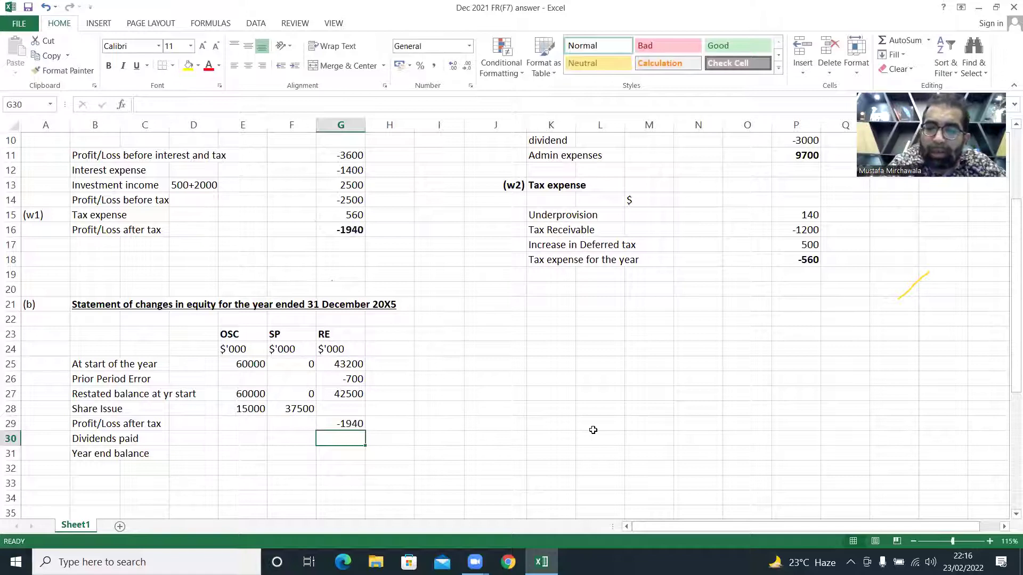
Enter dividends paid of -3000 in the RE column at G30
text(-)
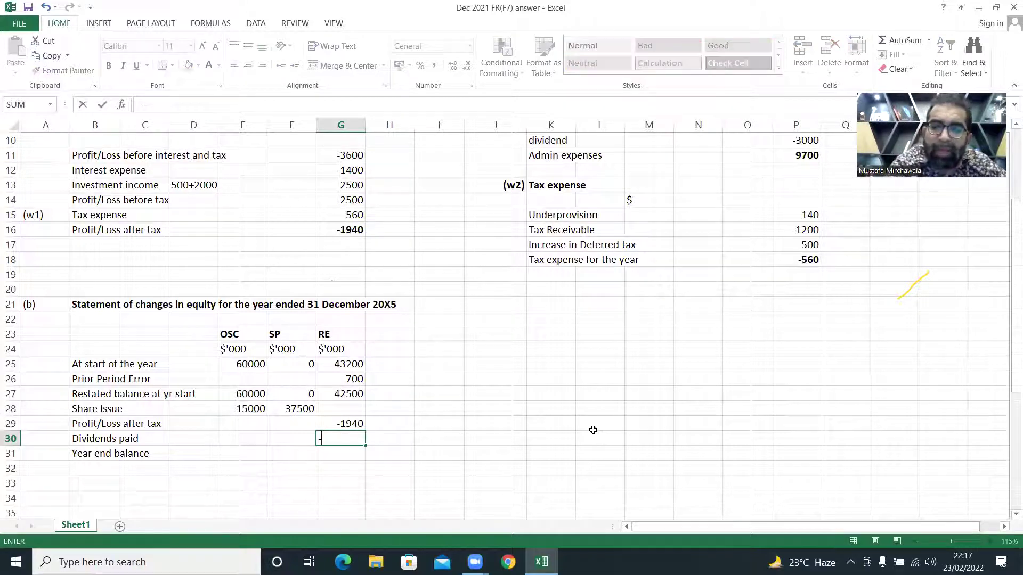
text(3000)
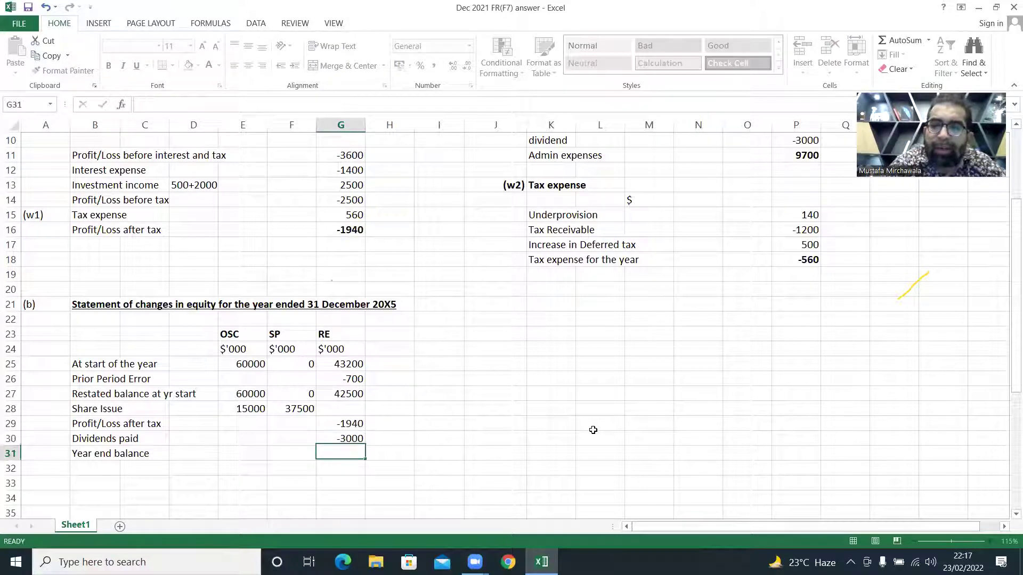
key(Return)
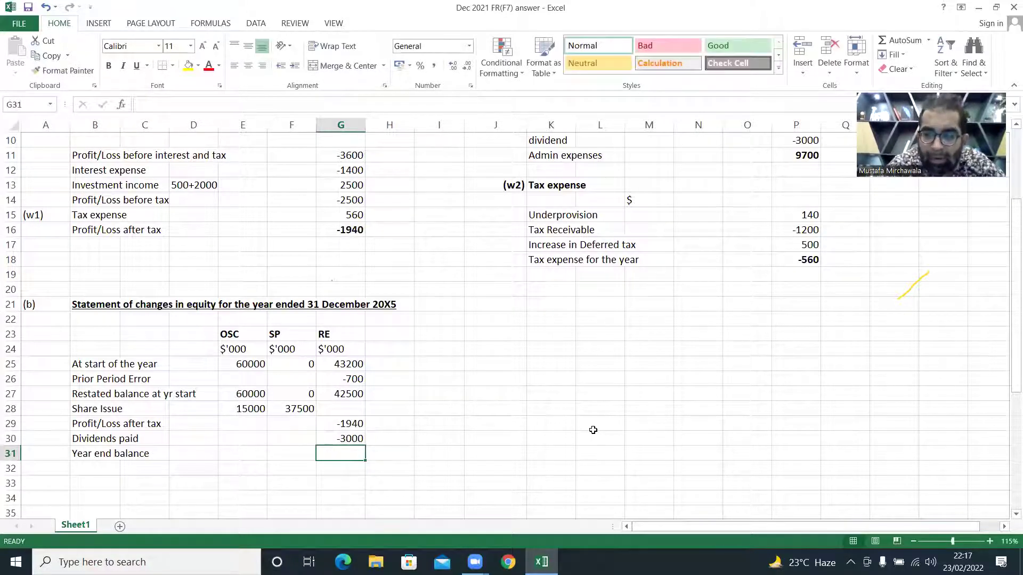
Calculate the OSC year end balance in E31 as the sum of E27:E30
key(Left)
key(Left)
key(Left)
key(Right)
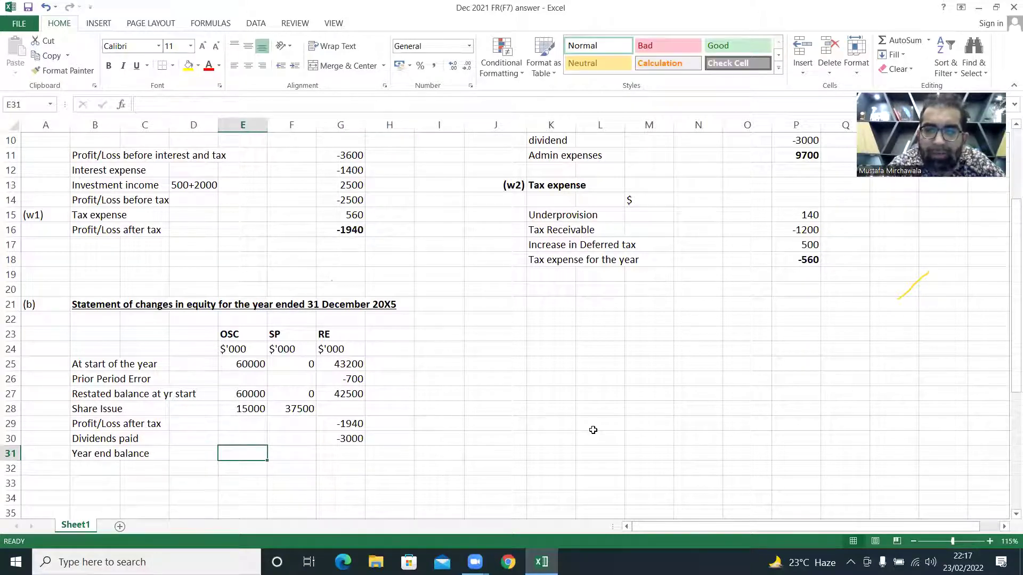
key(alt+equal)
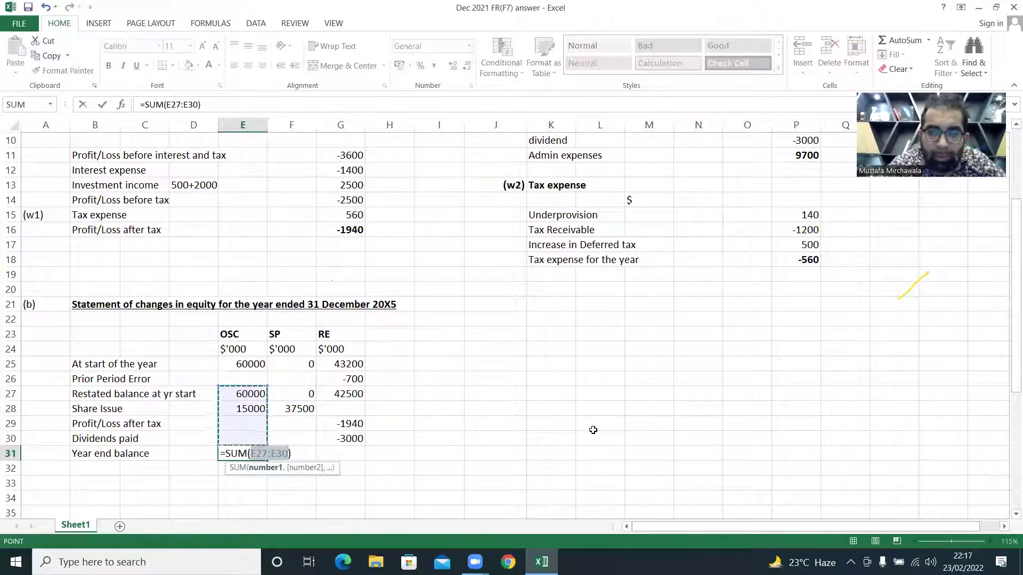
key(Return)
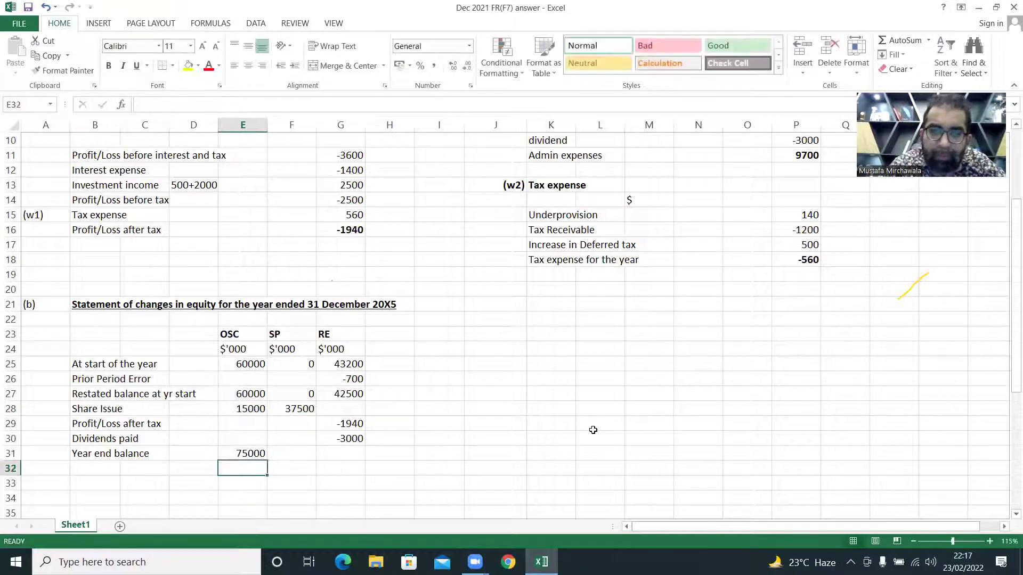
Calculate the SP year end balance in F31 by adding the restated balance F27 and the share issue F28
key(Up)
key(Right)
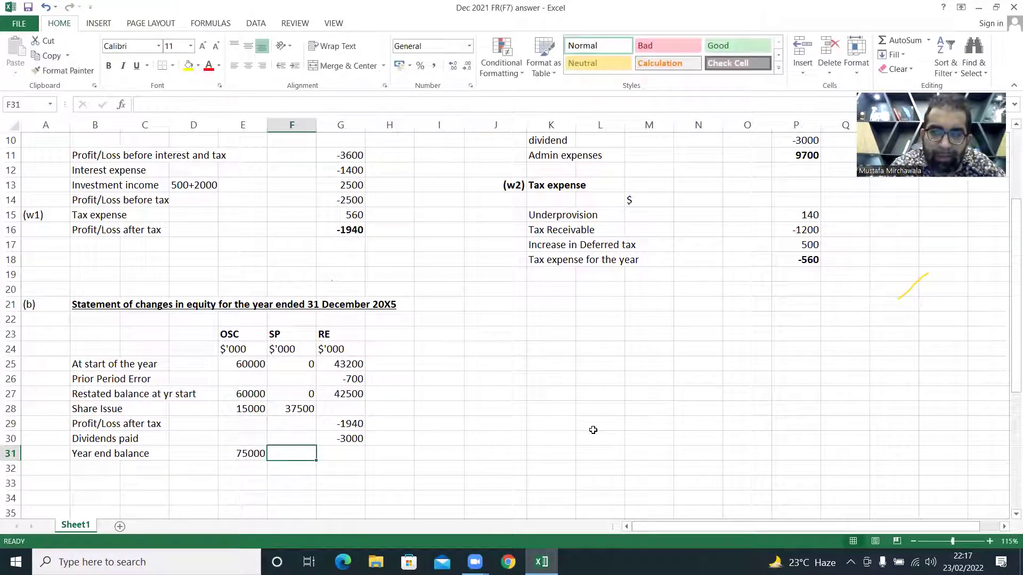
text(=)
key(Up)
key(Up)
key(Up)
key(Up)
text(+)
key(Up)
key(Up)
key(Up)
key(Return)
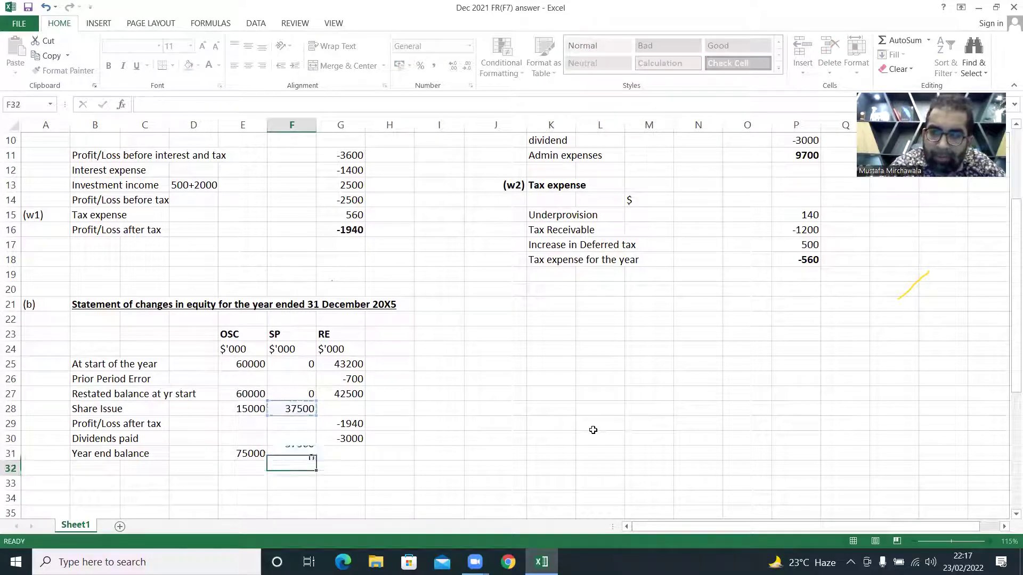
Calculate the RE year end balance in G31 as the sum of G27:G30
key(Right)
key(Up)
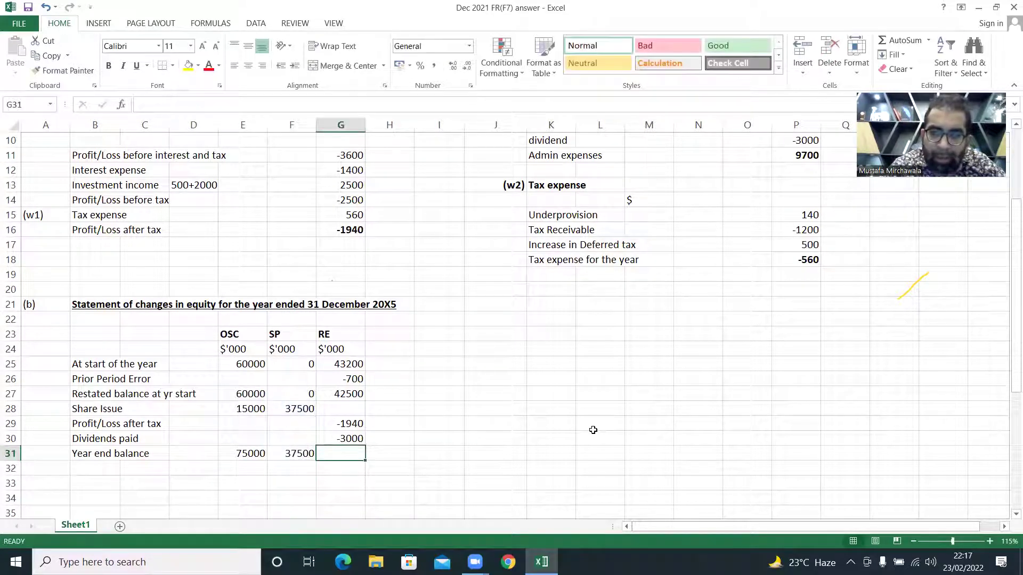
key(alt+equal)
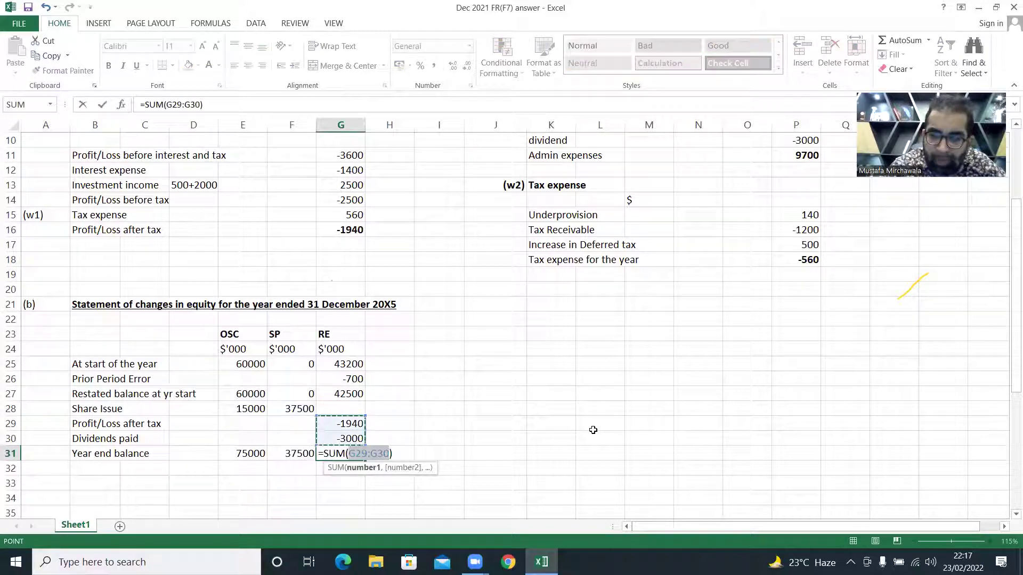
key(Up)
key(Up)
key(Up)
key(Down)
key(shift+Down)
key(shift+Down)
key(shift+Down)
key(Return)
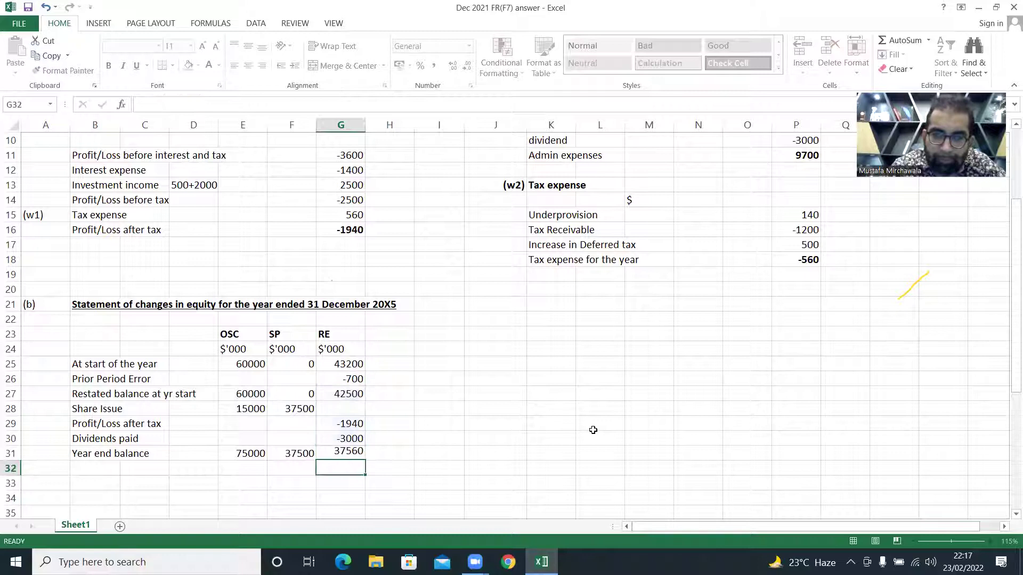
key(Up)
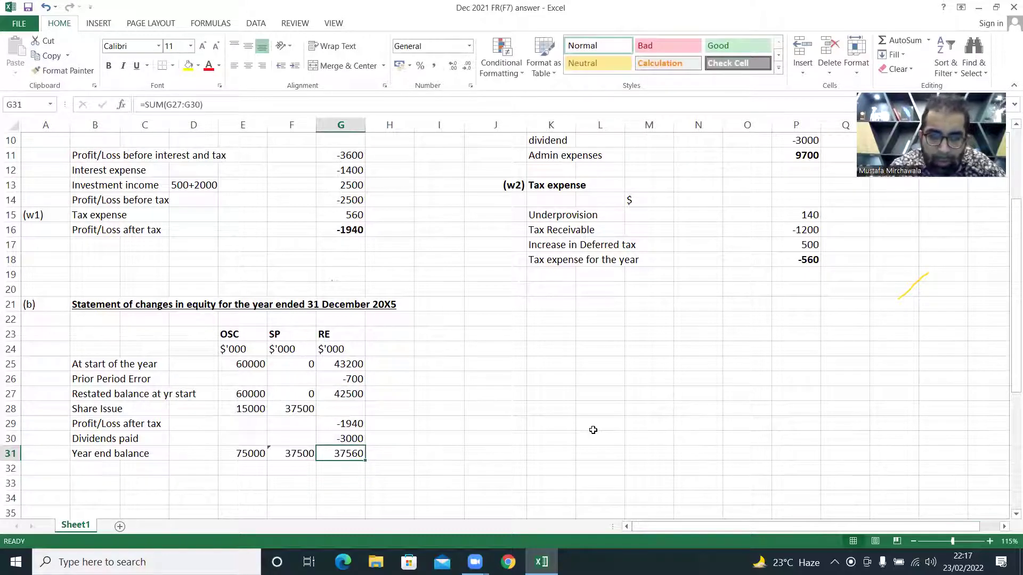
Make the OSC, SP and RE year end balances in E31:G31 bold
key(ctrl+b)
key(Left)
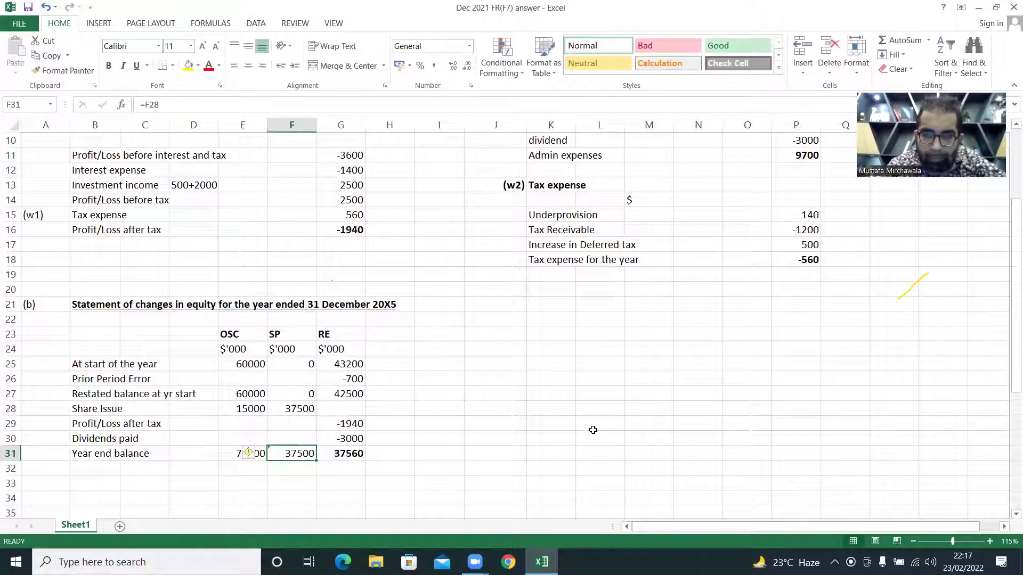
key(ctrl+b)
key(Left)
key(ctrl+b)
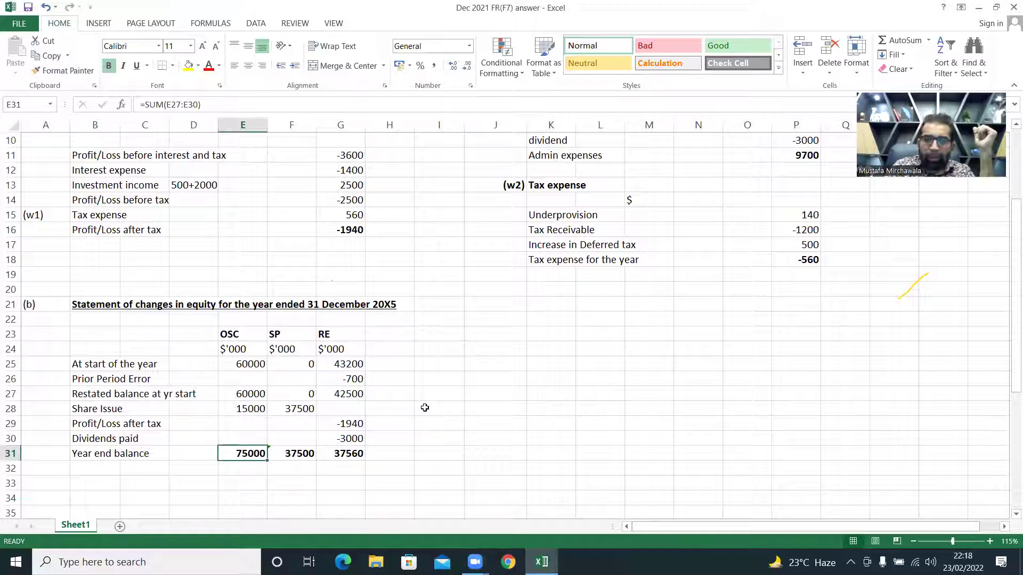
In the part (c) investing activities, enter -2000 for purchase of brand in G41 and -20000 for purchase of investment property in G42
key(Down)
key(Down)
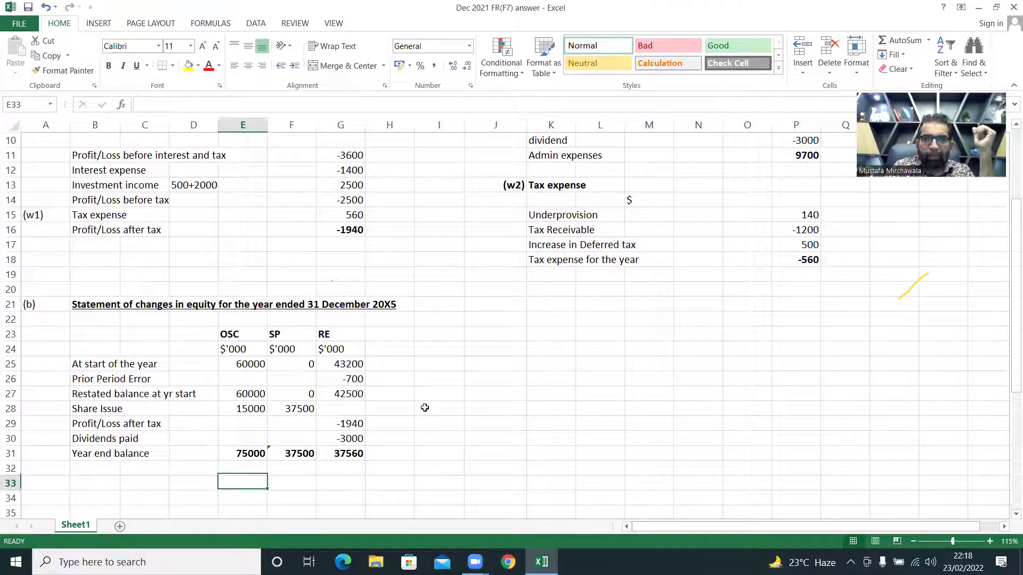
key(Down)
key(Down)
key(Down)
key(Down)
key(Down)
key(Down)
key(Down)
key(Down)
key(Down)
key(Down)
key(Down)
key(Down)
key(Down)
key(Down)
key(Down)
key(Down)
key(Down)
key(Down)
key(Down)
key(Down)
key(Down)
key(Down)
key(Down)
key(Down)
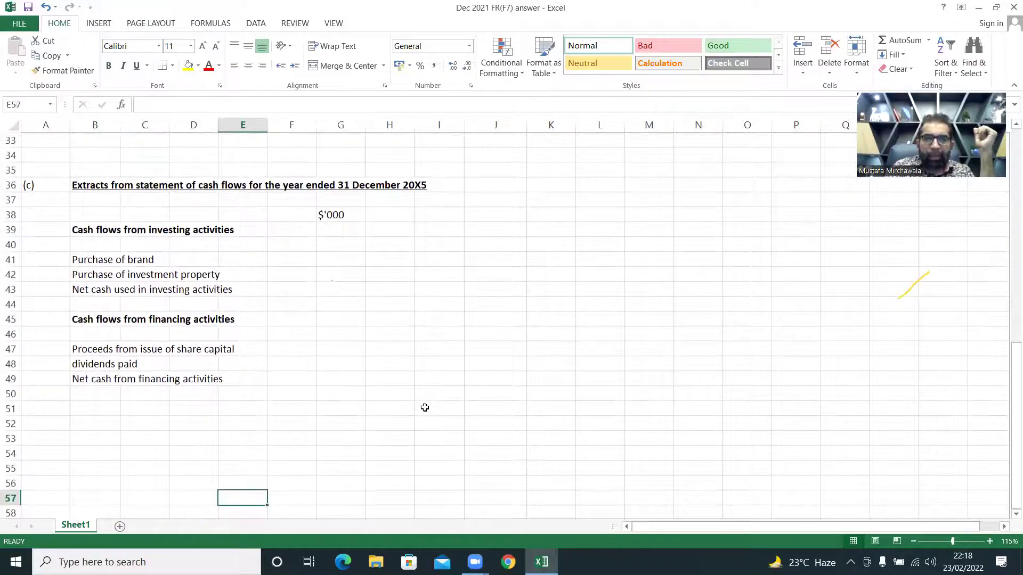
key(Up)
key(Up)
key(Up)
key(Up)
key(Up)
key(Up)
key(Up)
key(Up)
key(Up)
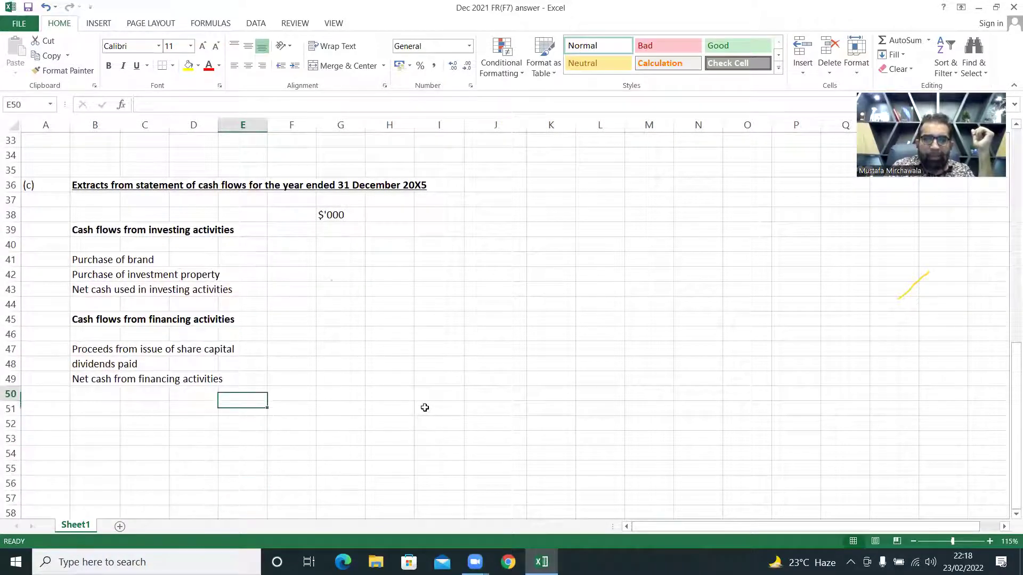
key(Up)
key(Up)
key(Up)
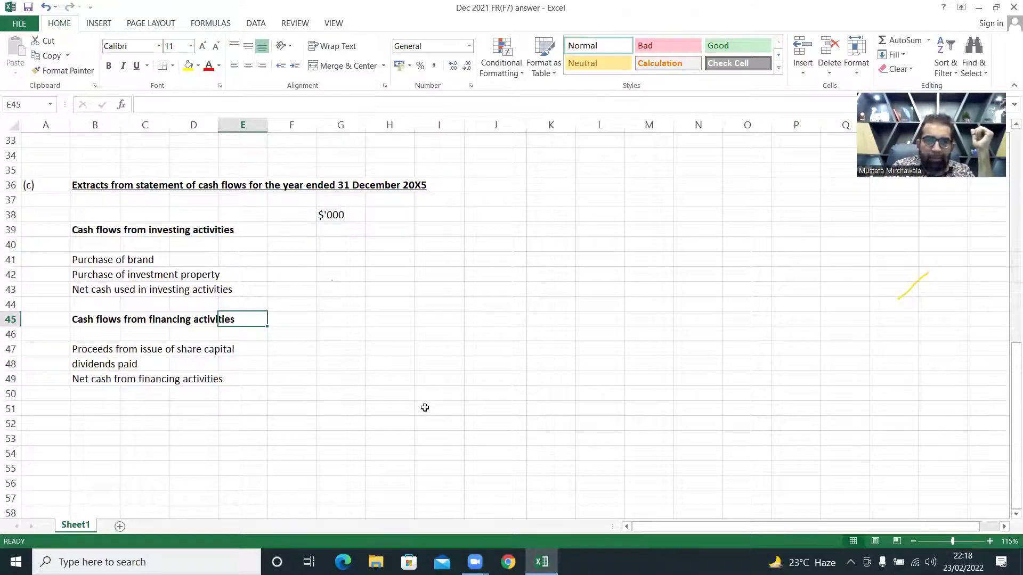
ctrl+scroll(424, 407, up, 1)
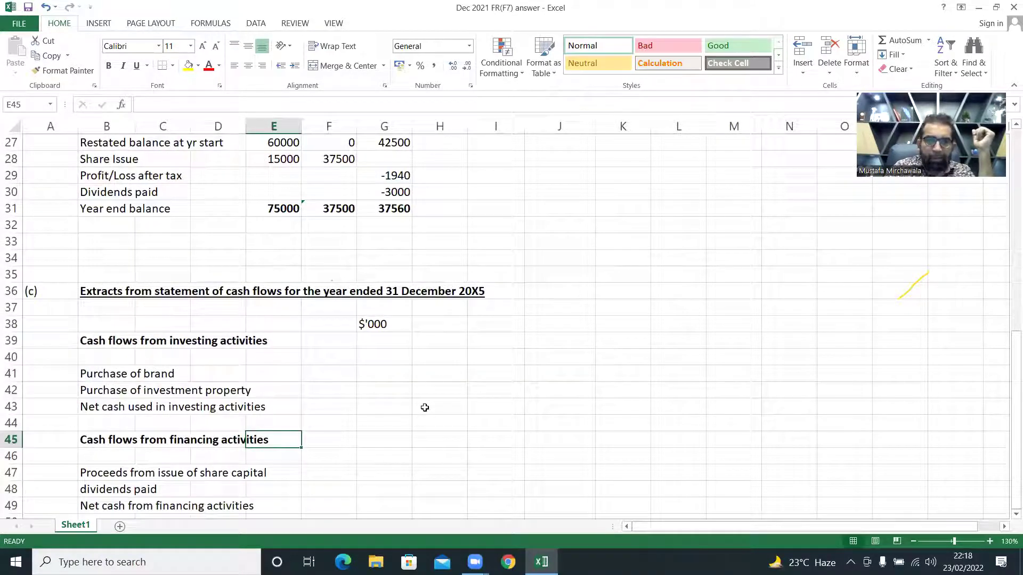
click(371, 377)
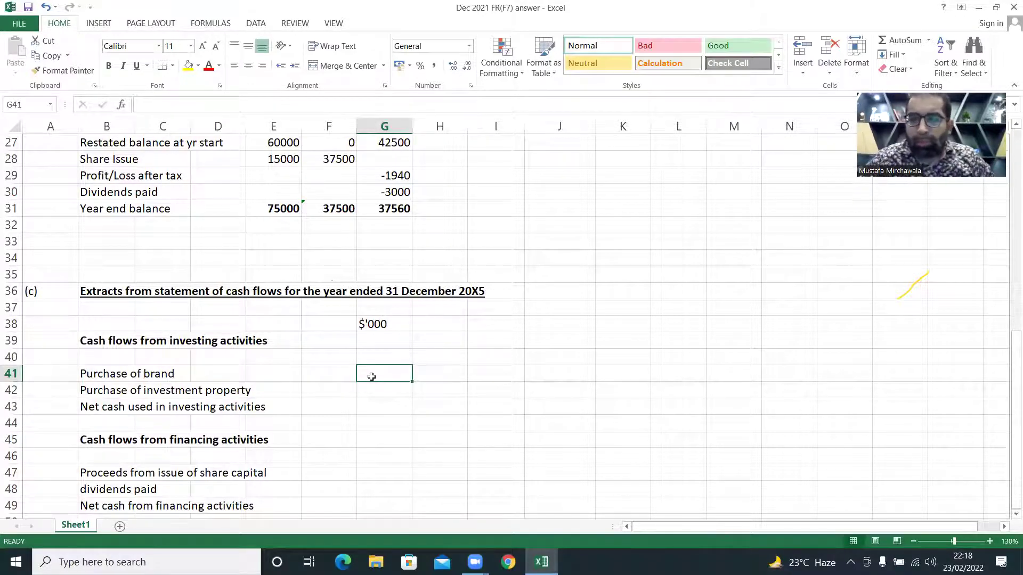
text(-2000)
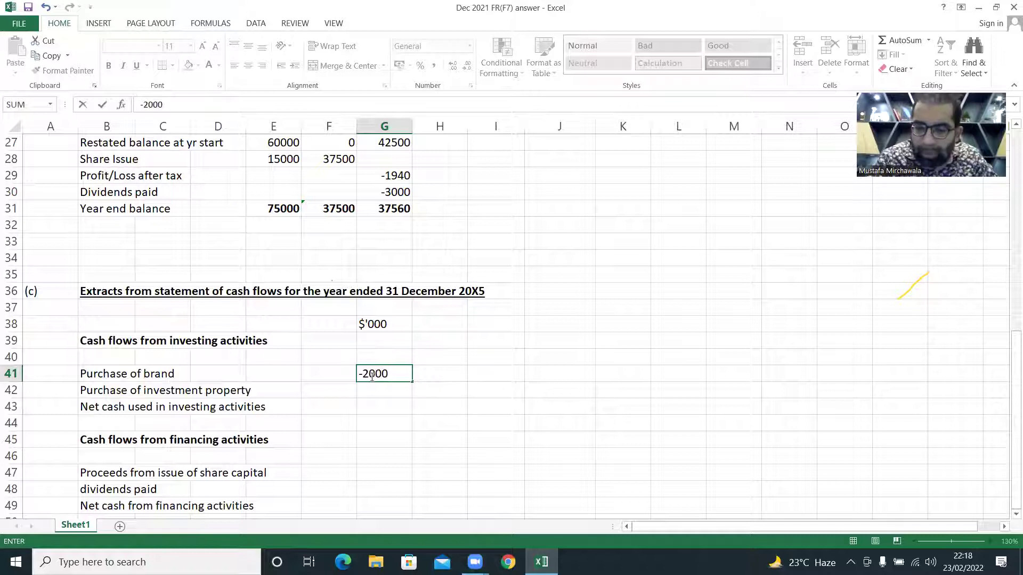
key(Return)
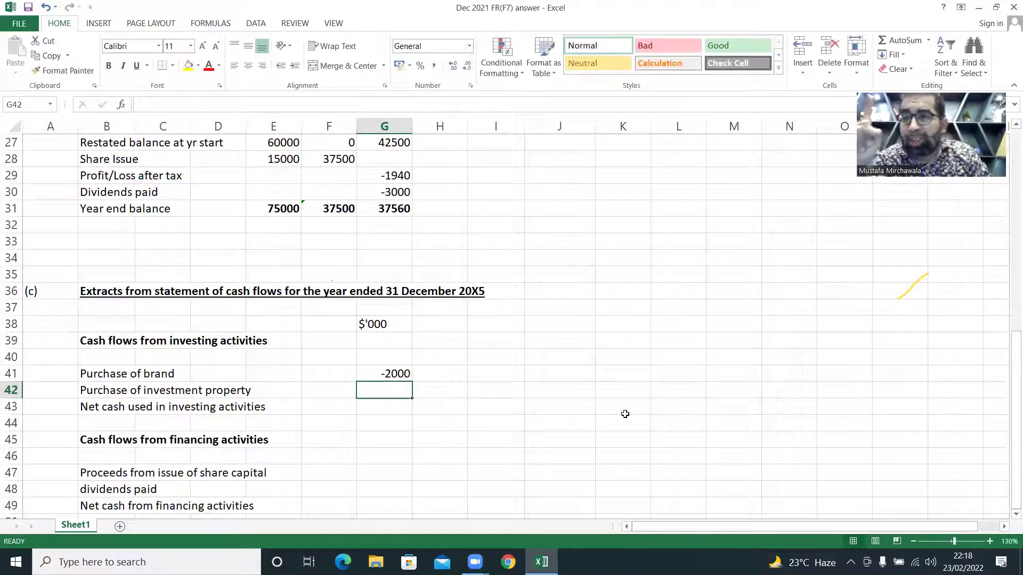
text(-)
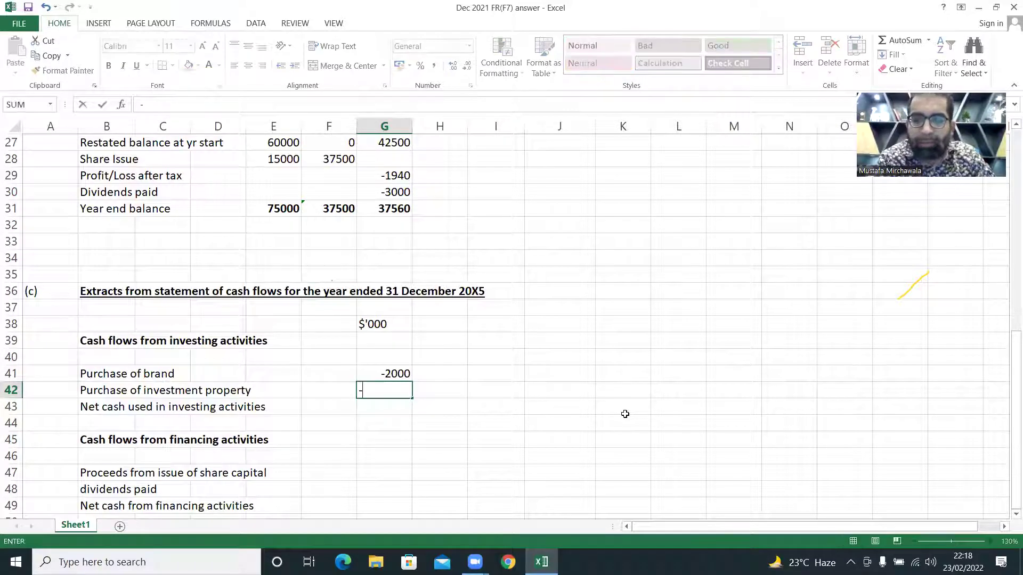
text(20000)
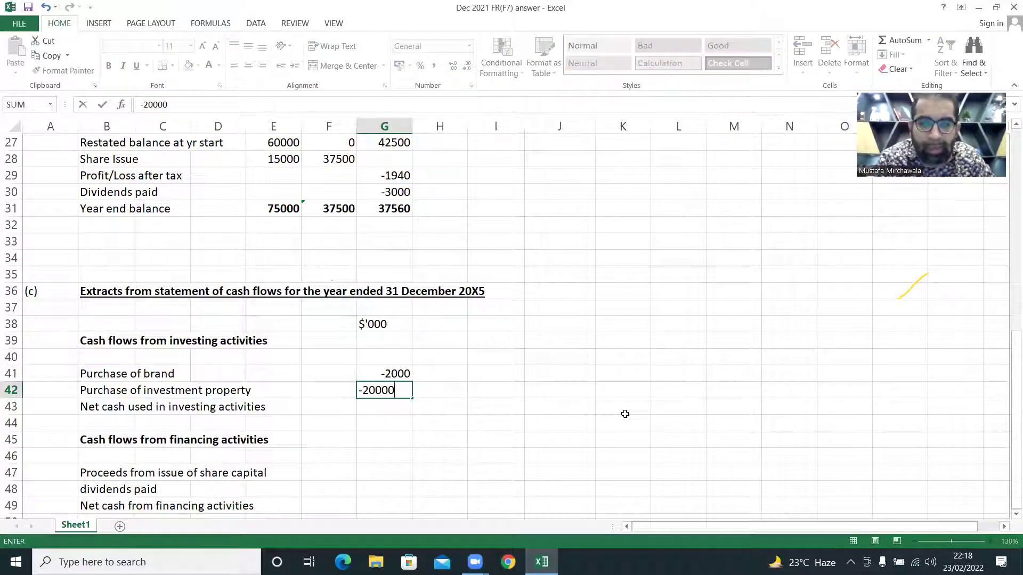
key(Return)
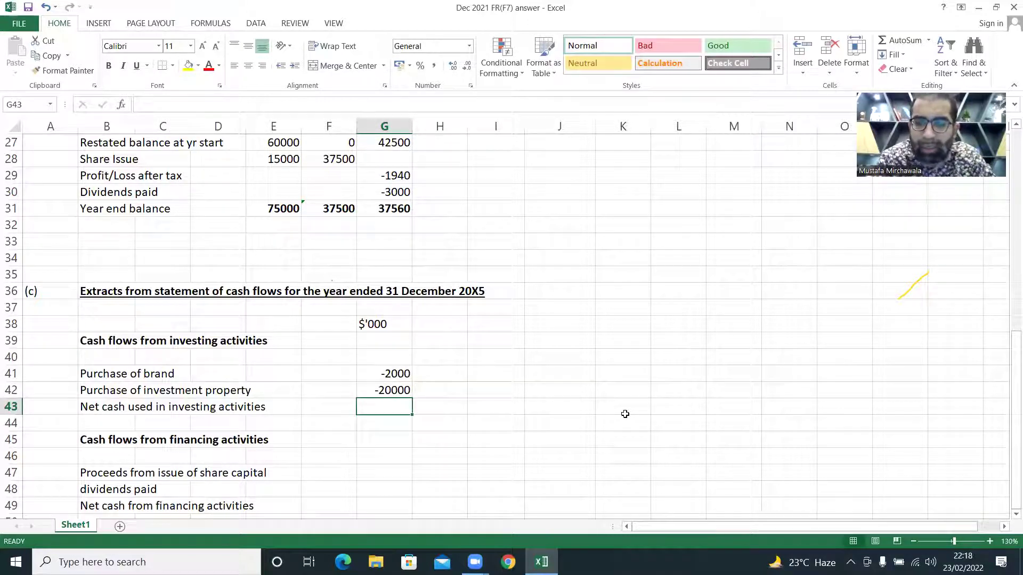
Calculate net cash used in investing activities in G43 as the sum of G41:G42 and make it bold
key(alt+equal)
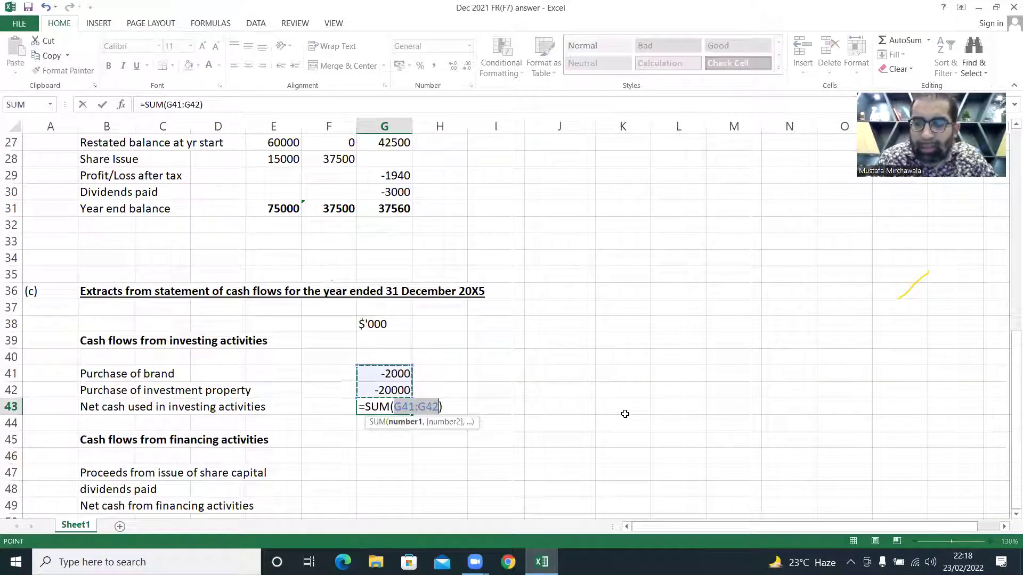
key(Return)
key(Up)
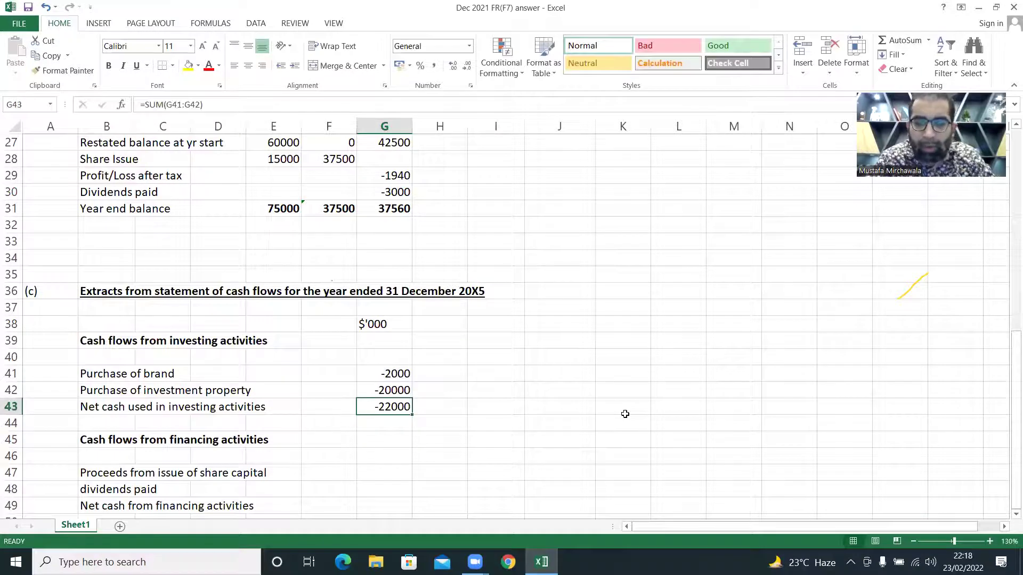
key(ctrl+b)
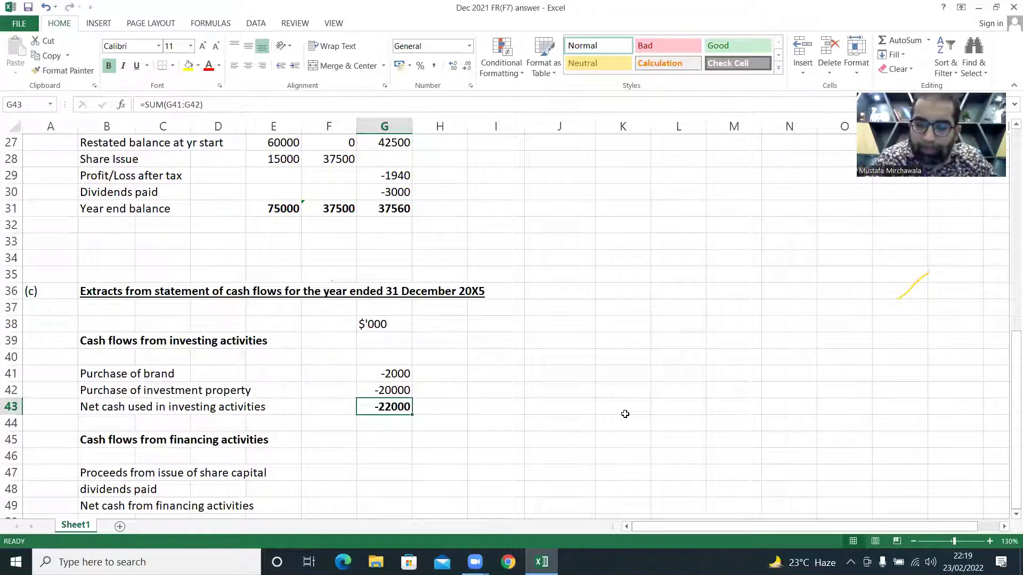
In the financing activities, enter 52500 for proceeds from issue of share capital in G47 and -3000 for dividends paid in G48
key(Down)
key(Down)
key(Down)
key(Down)
key(Down)
key(Down)
key(Down)
key(Down)
key(Down)
key(Down)
key(Down)
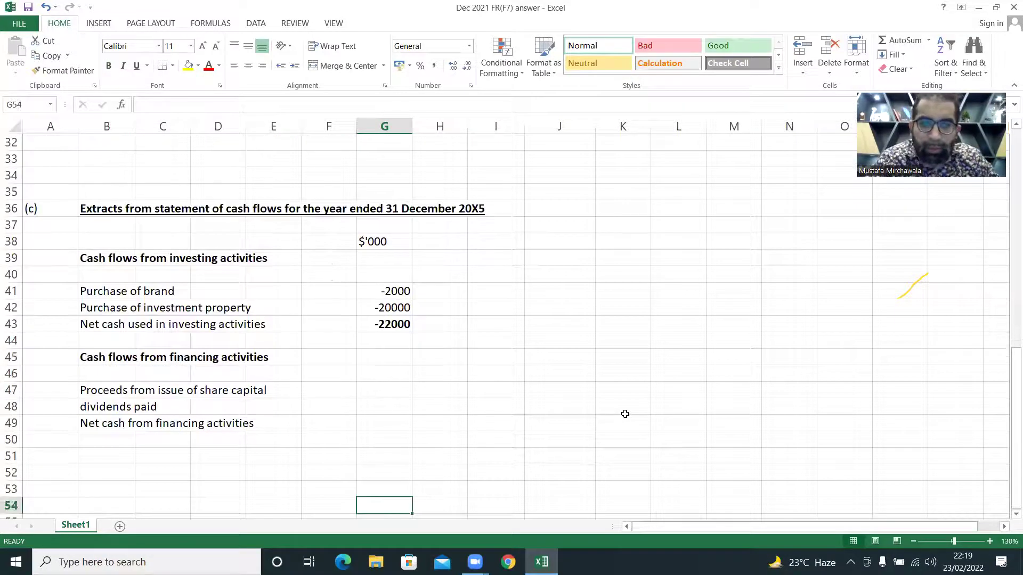
key(Up)
key(Up)
key(Up)
key(Up)
key(Up)
key(Up)
key(Up)
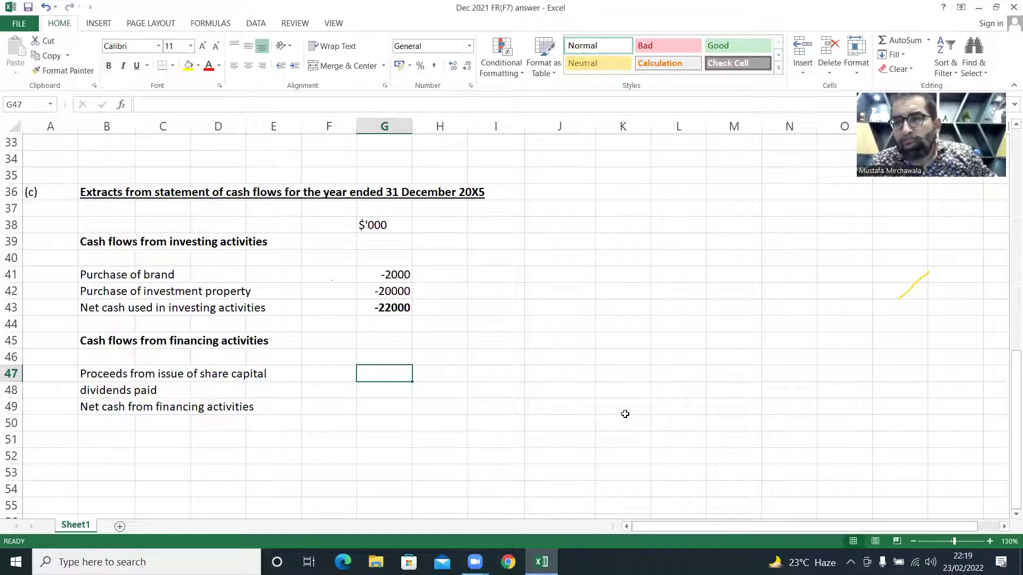
text(52500)
key(Return)
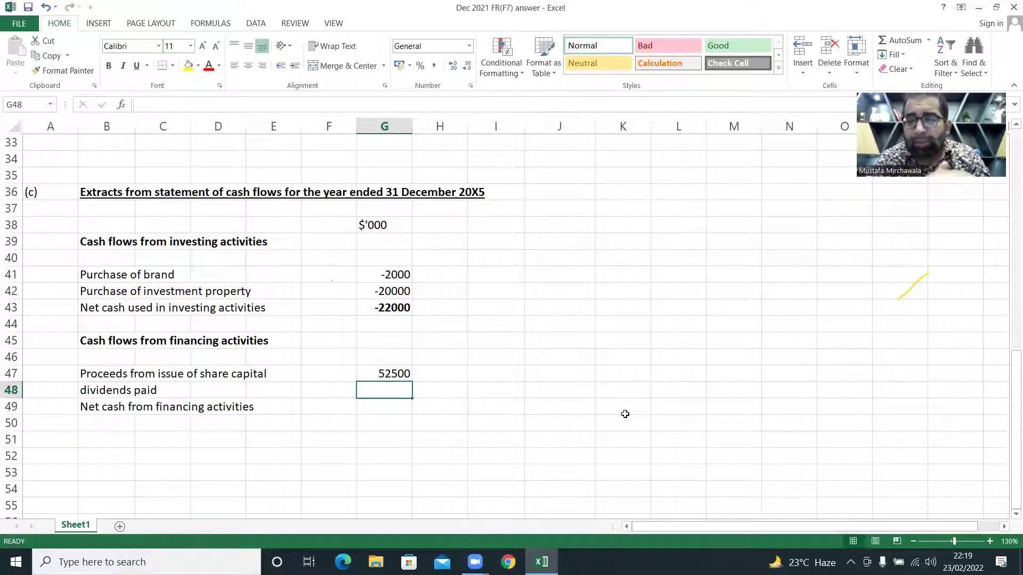
text(-3000)
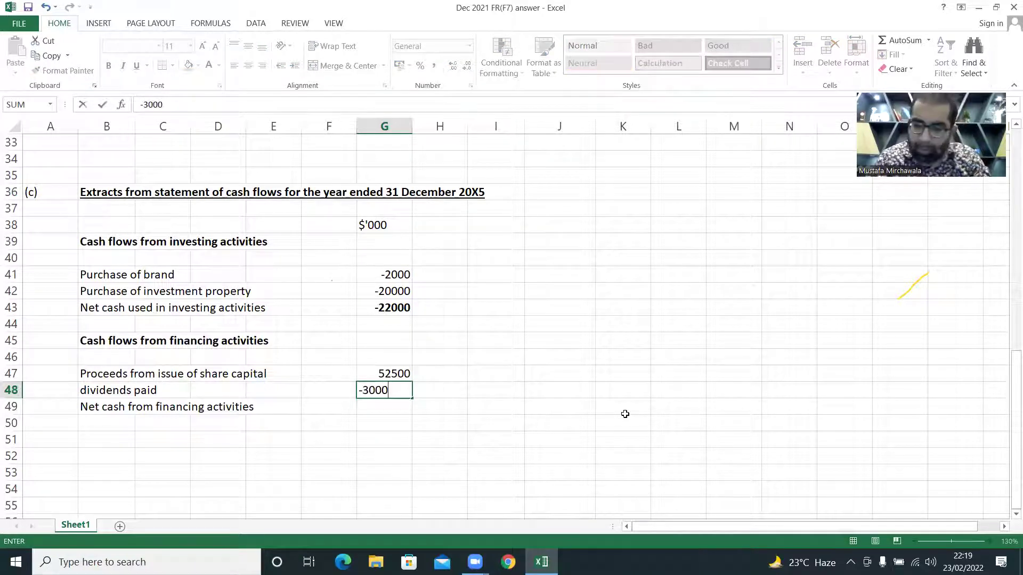
key(Return)
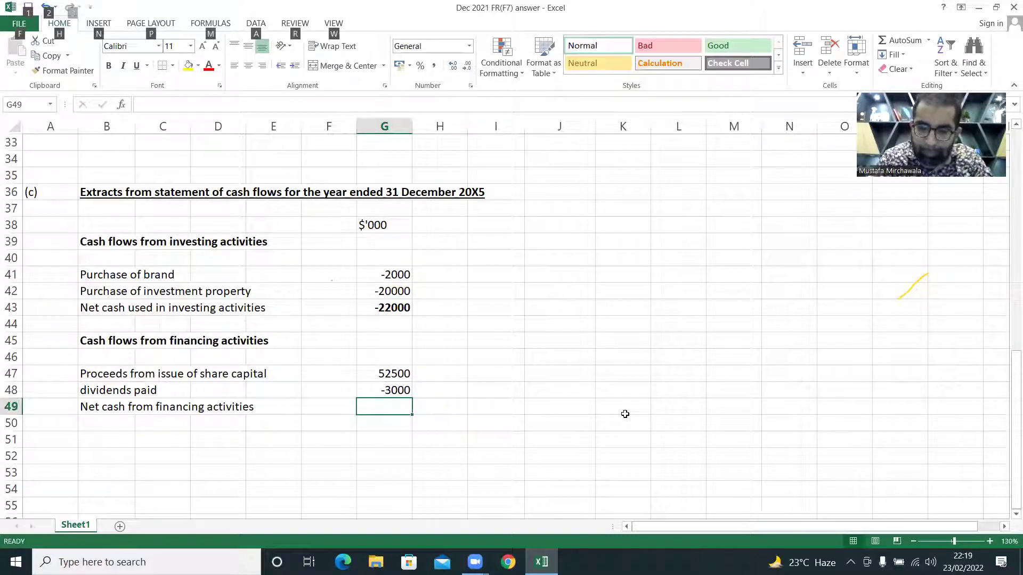
Calculate net cash from financing activities in G49 as the sum of G47:G48 and make it bold
key(alt+equal)
key(Return)
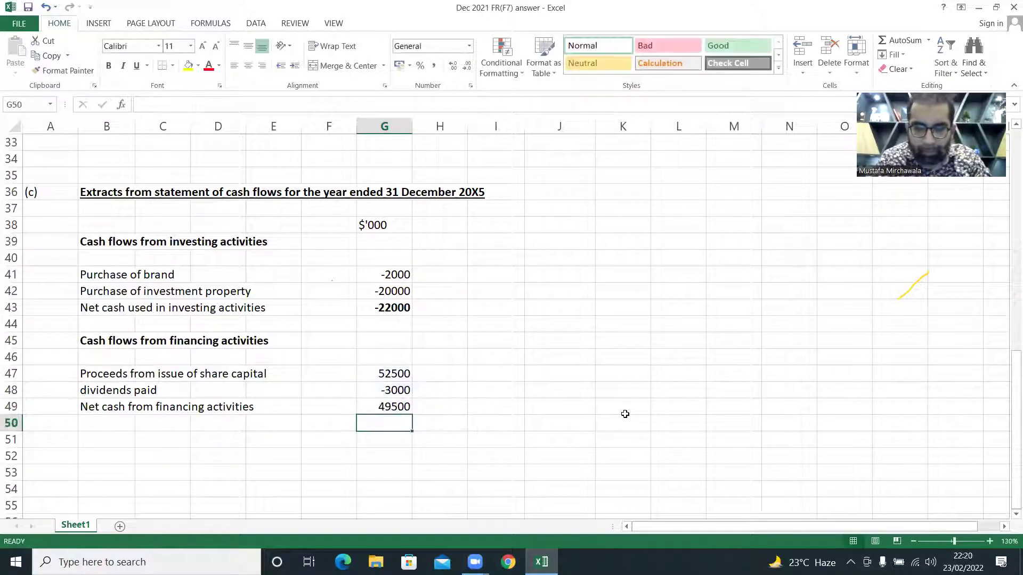
key(Up)
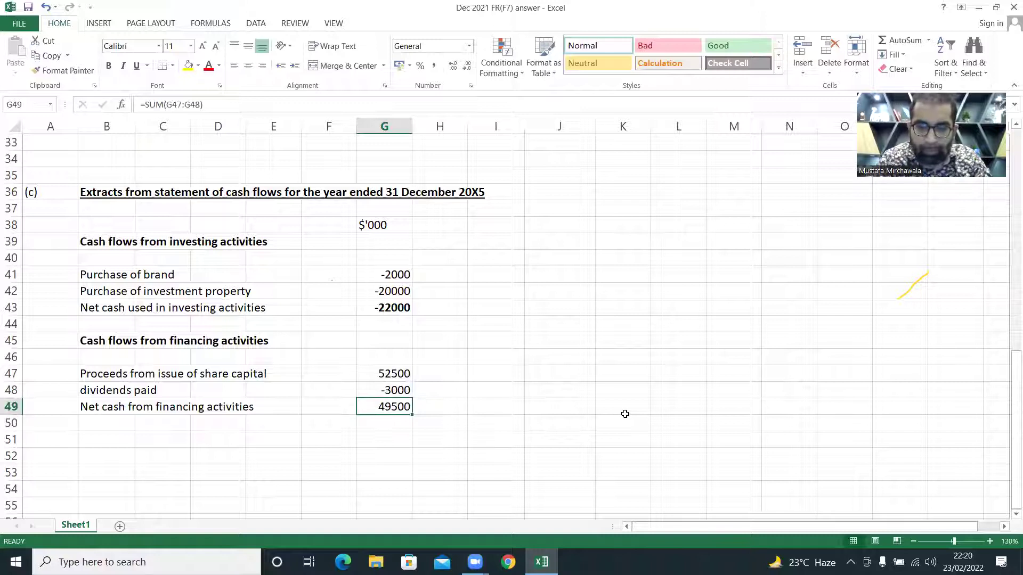
key(ctrl+b)
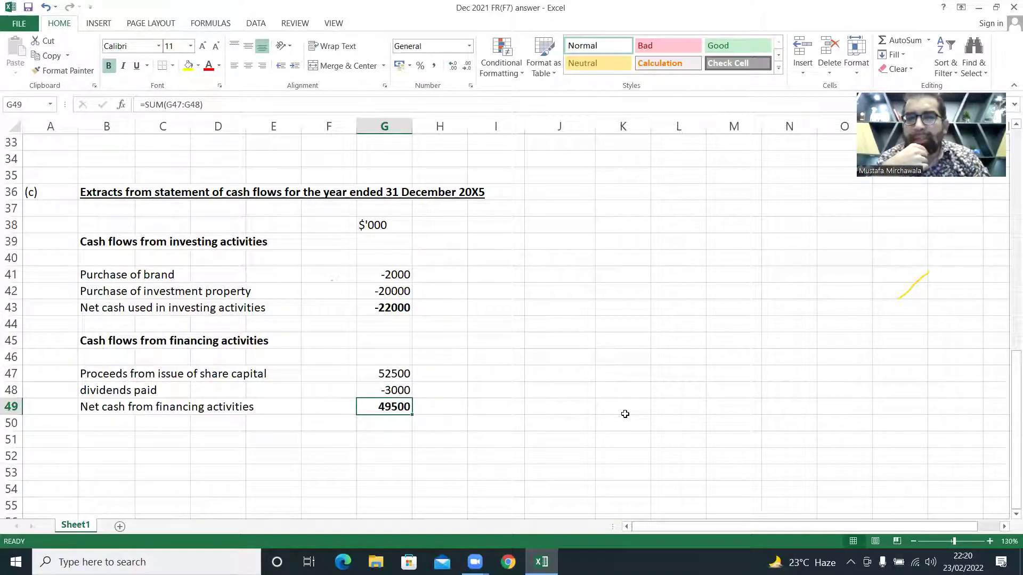
Review the cash flow extracts from the financing total back up to the part (c) heading
key(Up)
key(Up)
key(Up)
key(Up)
key(Up)
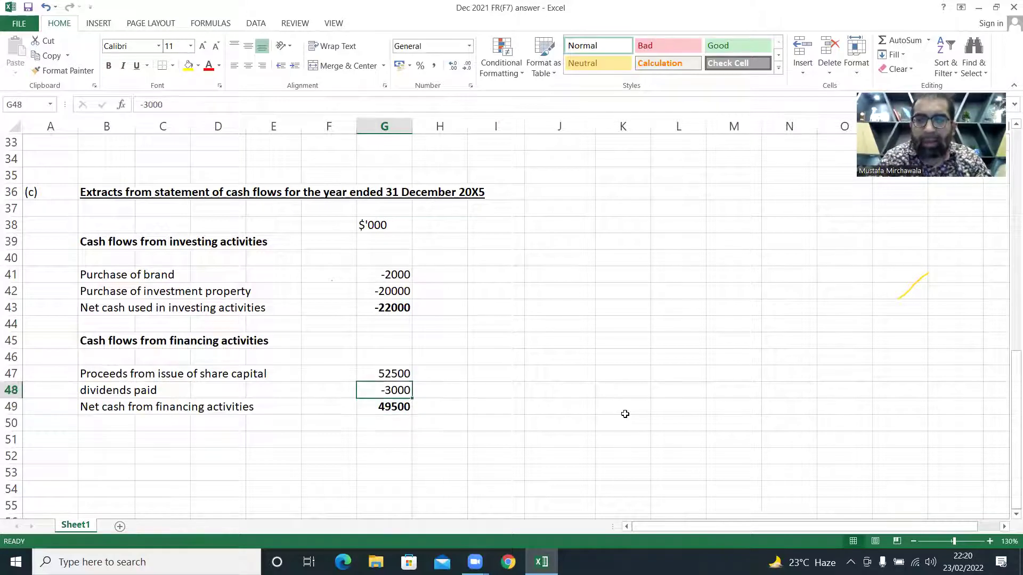
key(Up)
key(Up)
key(Up)
key(Up)
key(Up)
key(Up)
key(Up)
key(Up)
key(Up)
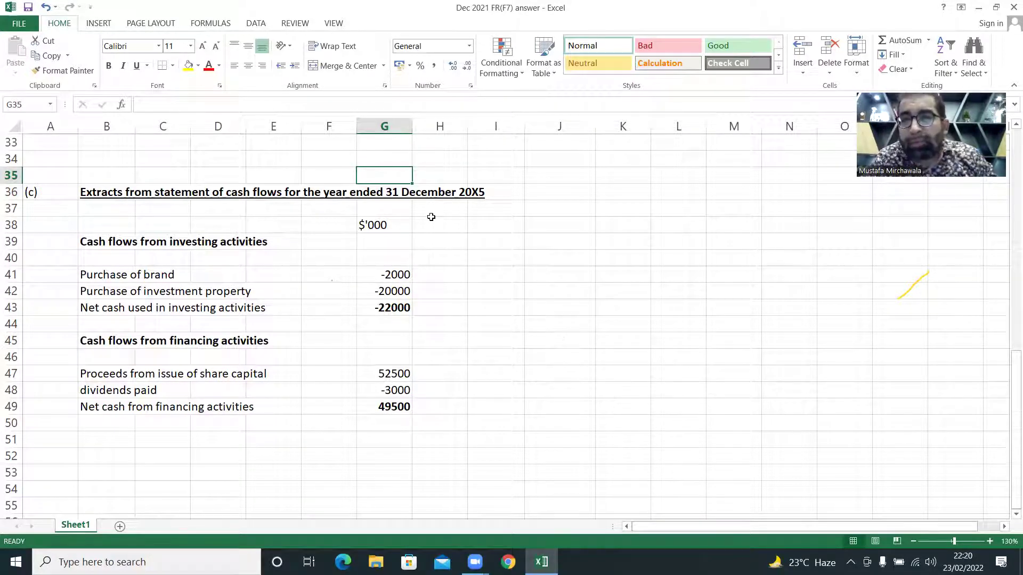
key(alt+Tab)
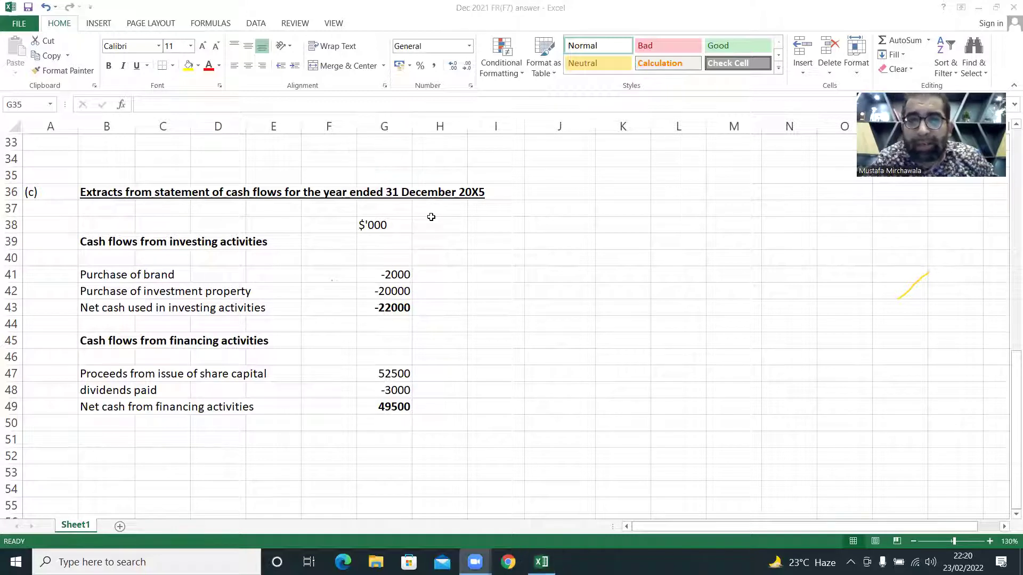